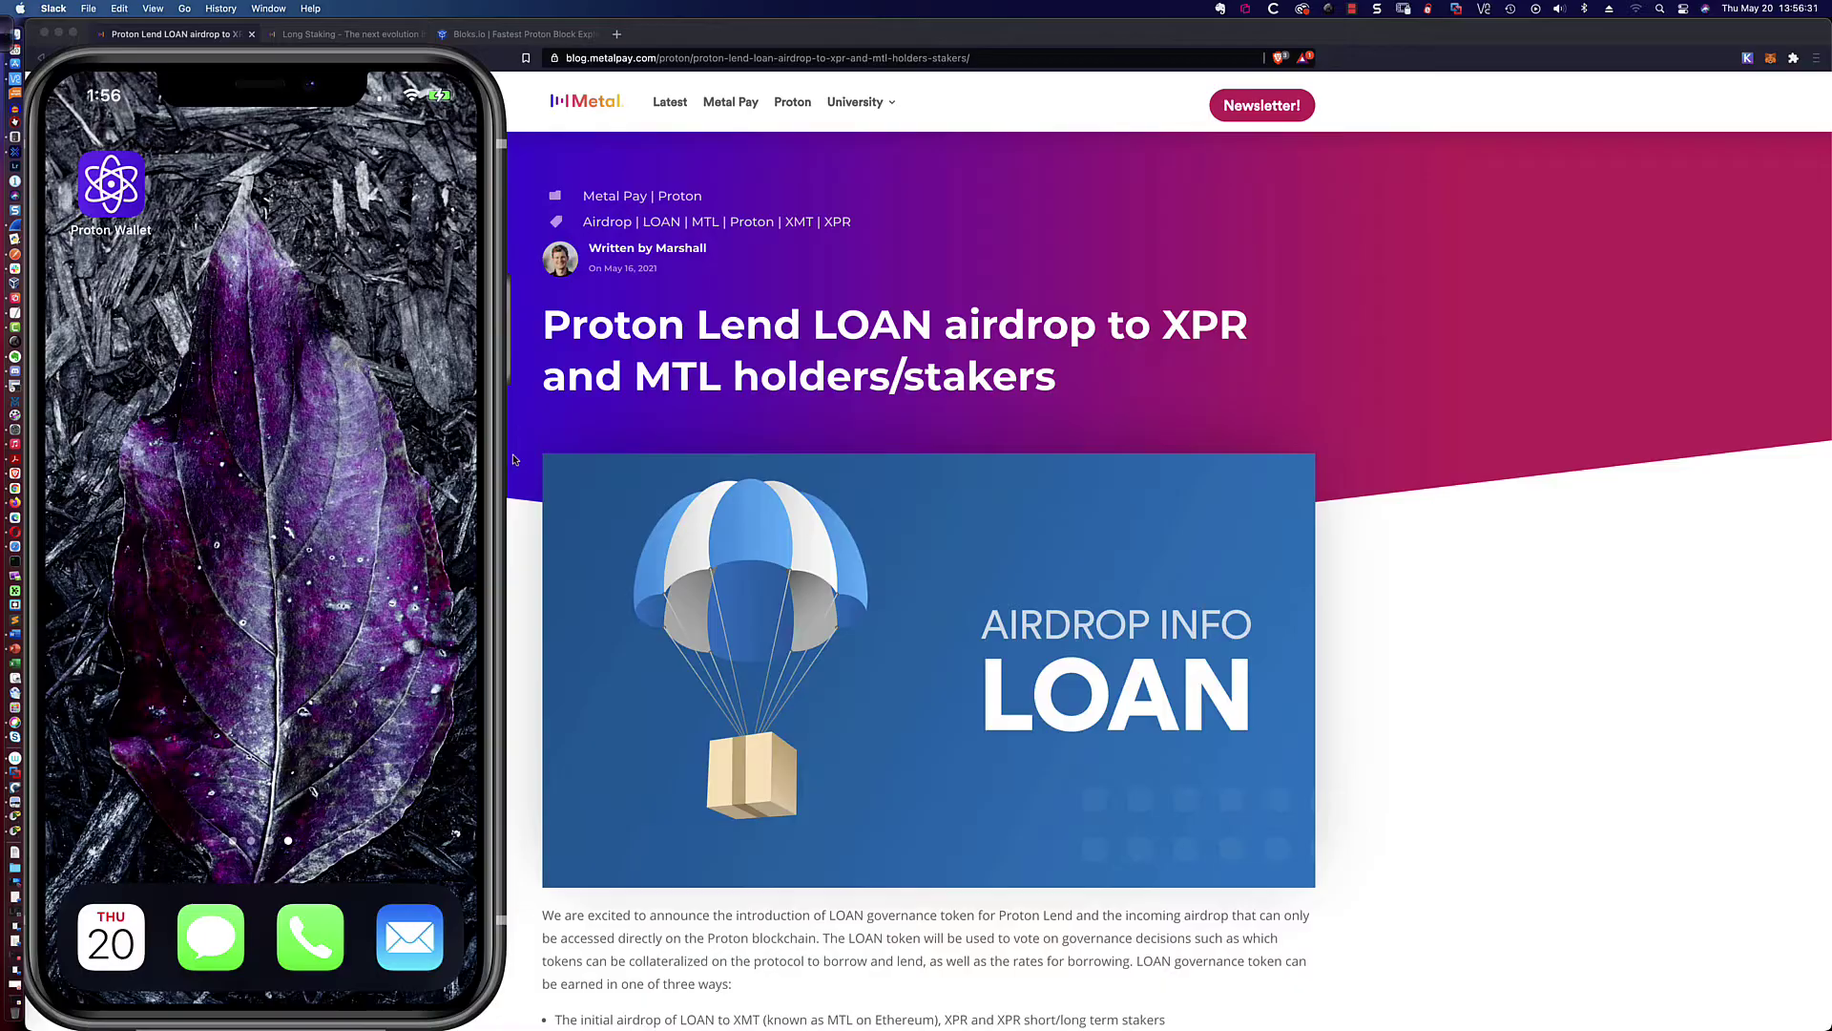
Bring the mirrored phone screen forward and scroll down through the content
{"action": "left_click", "coordinate": [490, 221]}
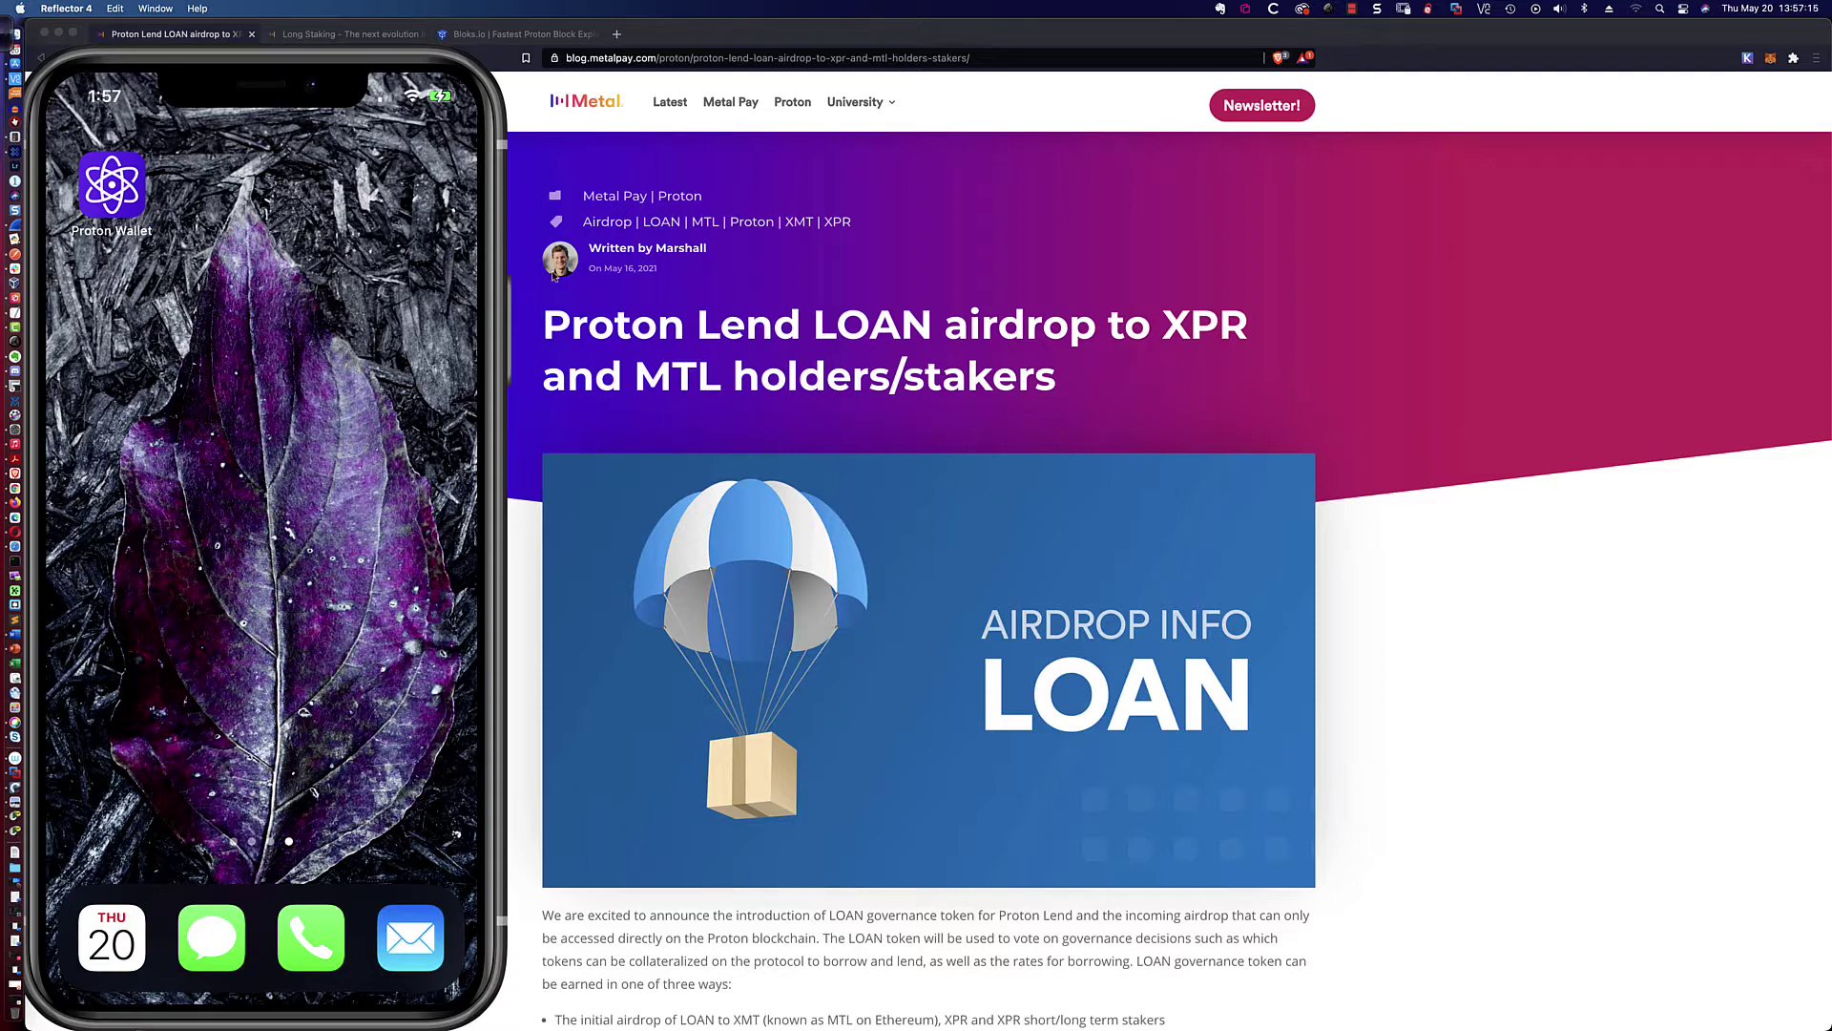
{"action": "scroll", "coordinate": [535, 395], "scroll_direction": "down", "scroll_amount": 2}
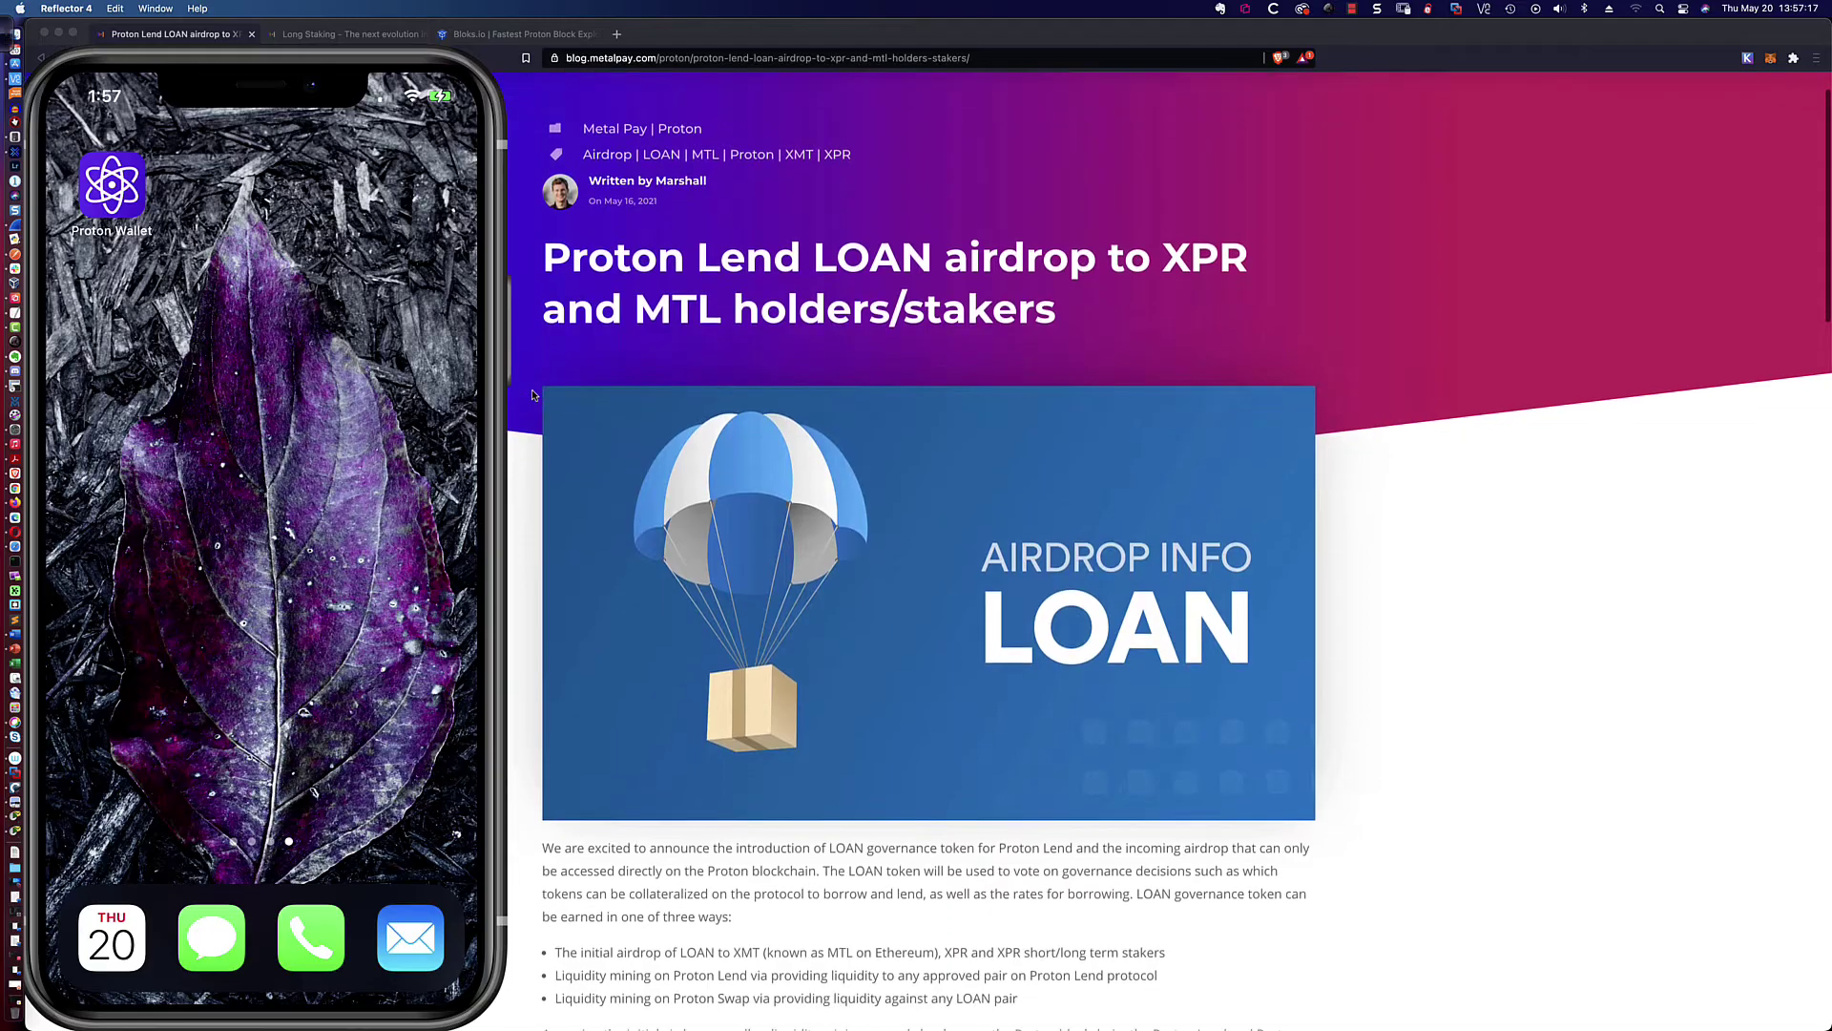
{"action": "scroll", "coordinate": [535, 395], "scroll_direction": "down", "scroll_amount": 1}
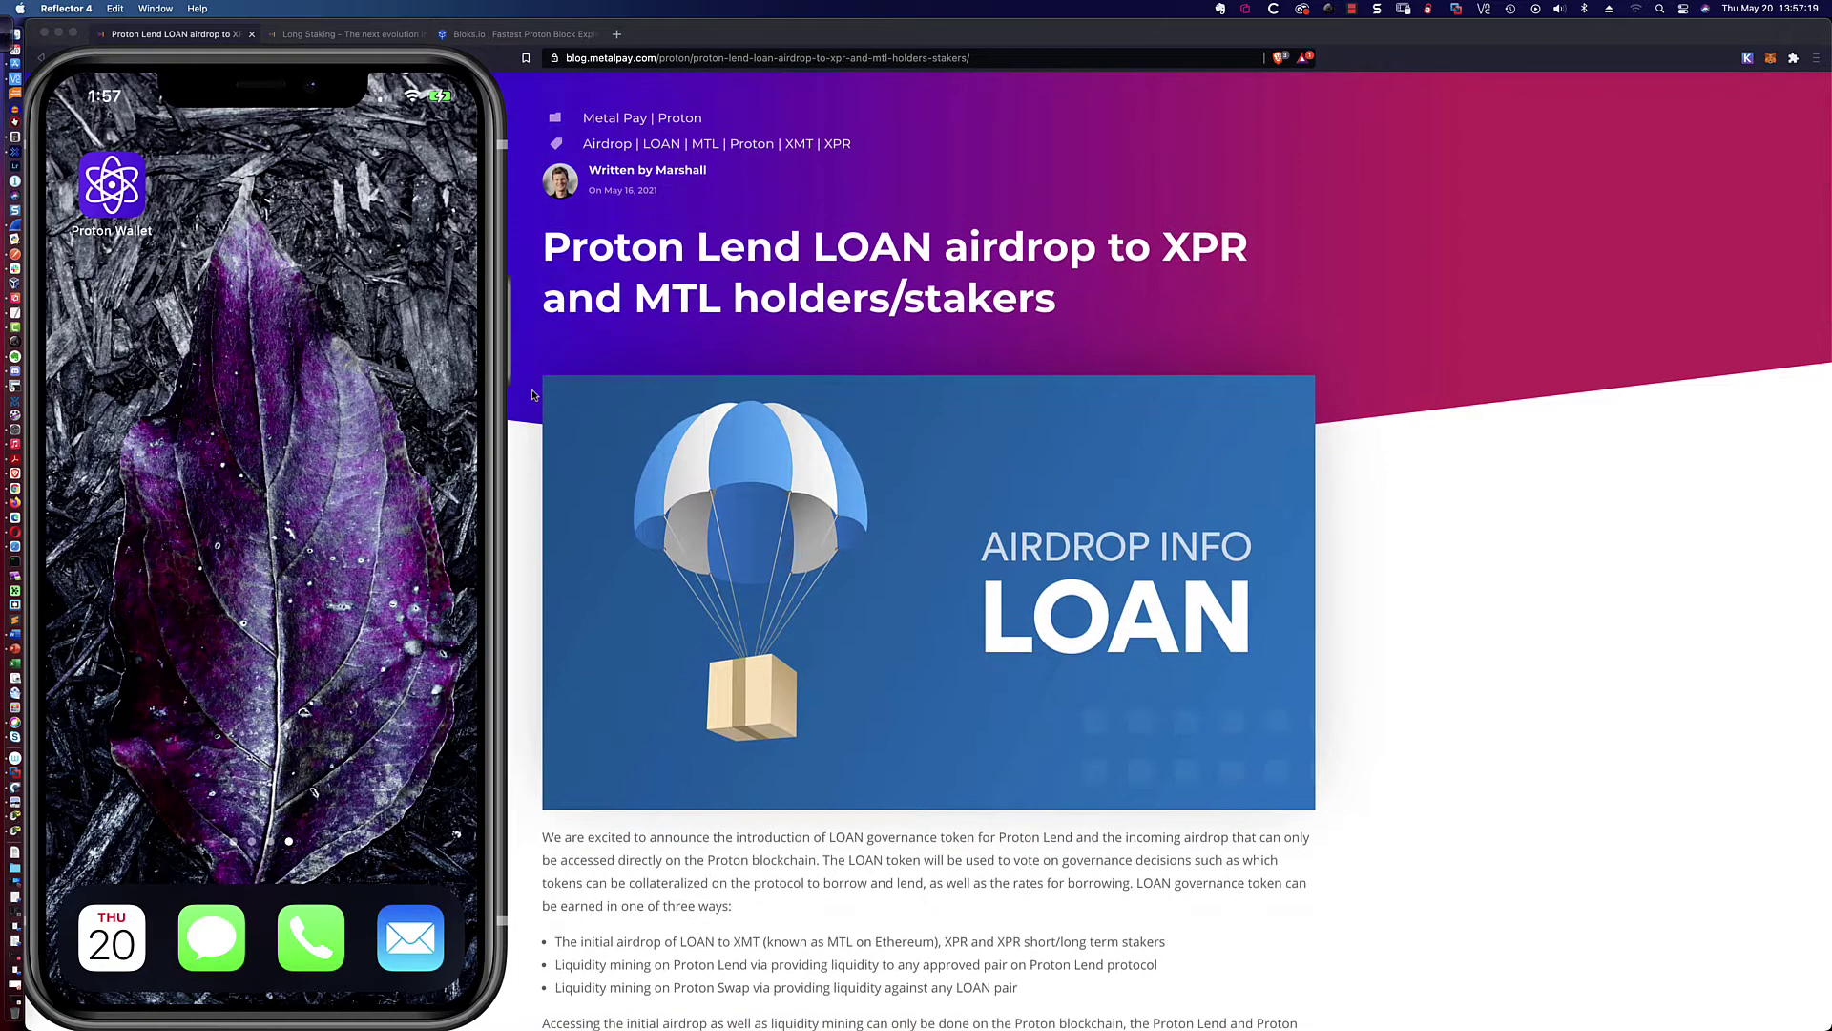
{"action": "scroll", "coordinate": [532, 395], "scroll_direction": "down", "scroll_amount": 3}
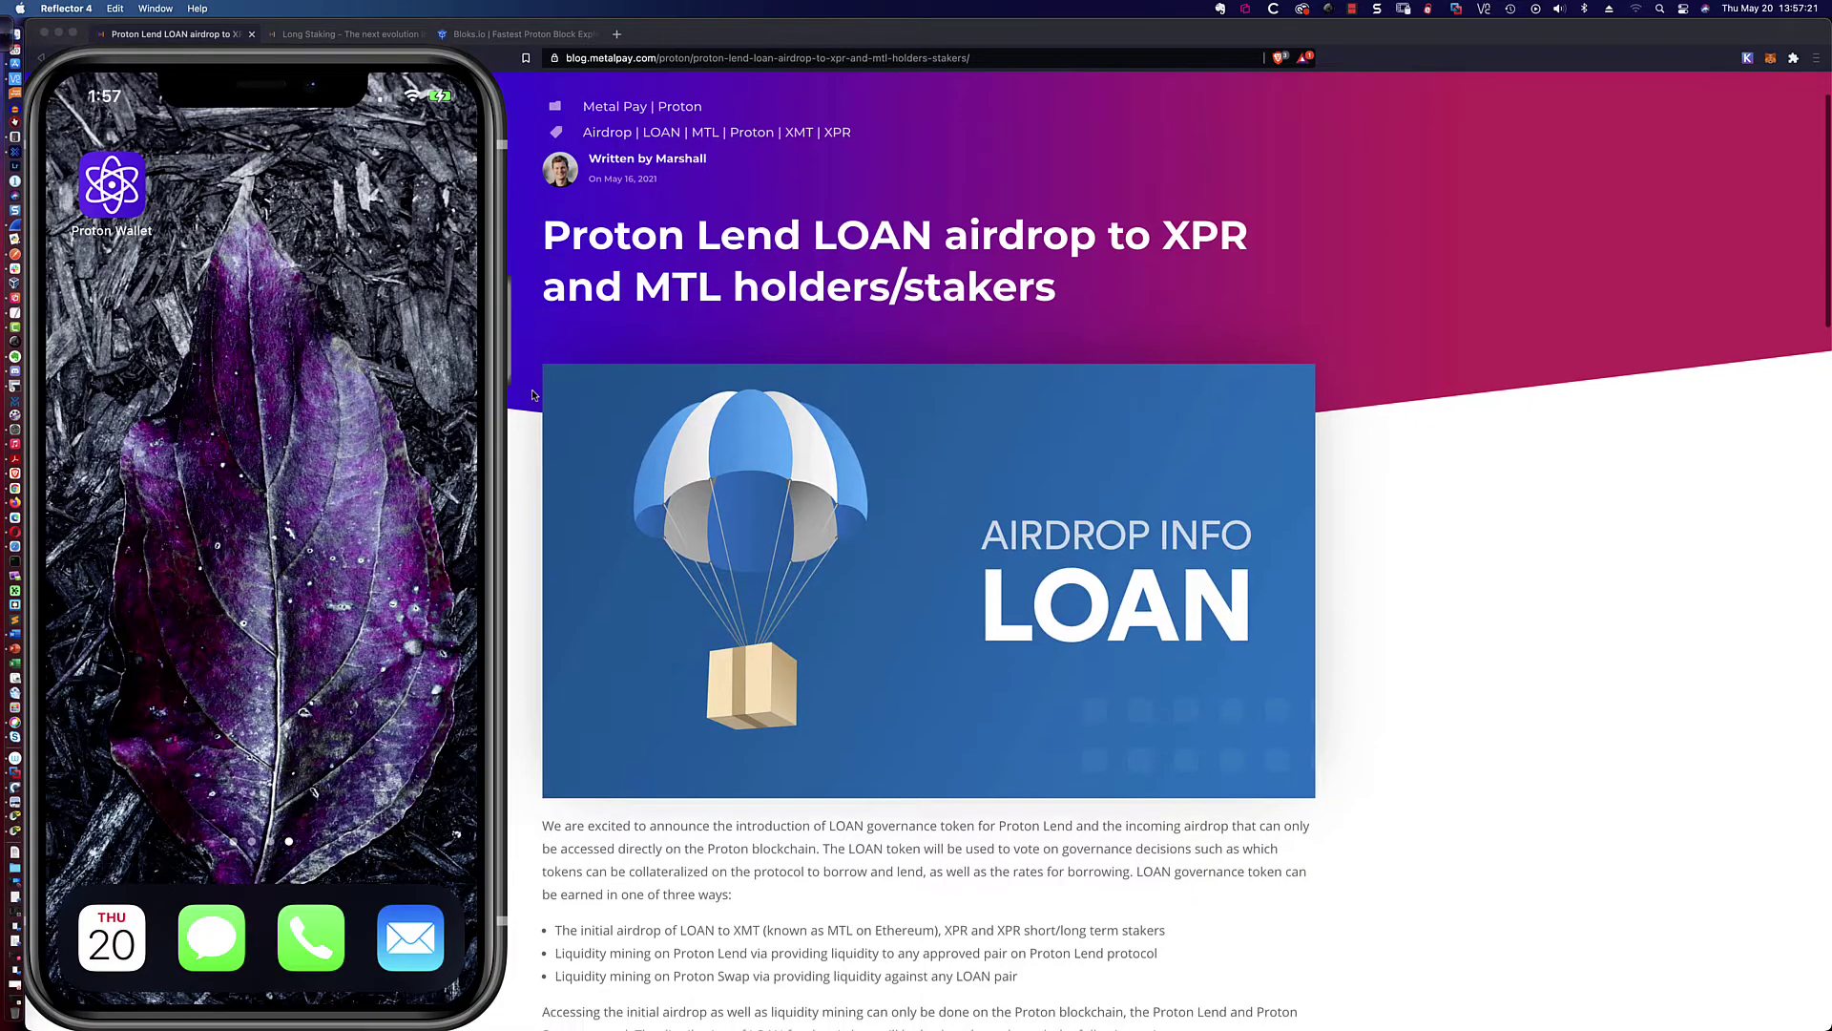
{"action": "scroll", "coordinate": [533, 395], "scroll_direction": "down", "scroll_amount": 6}
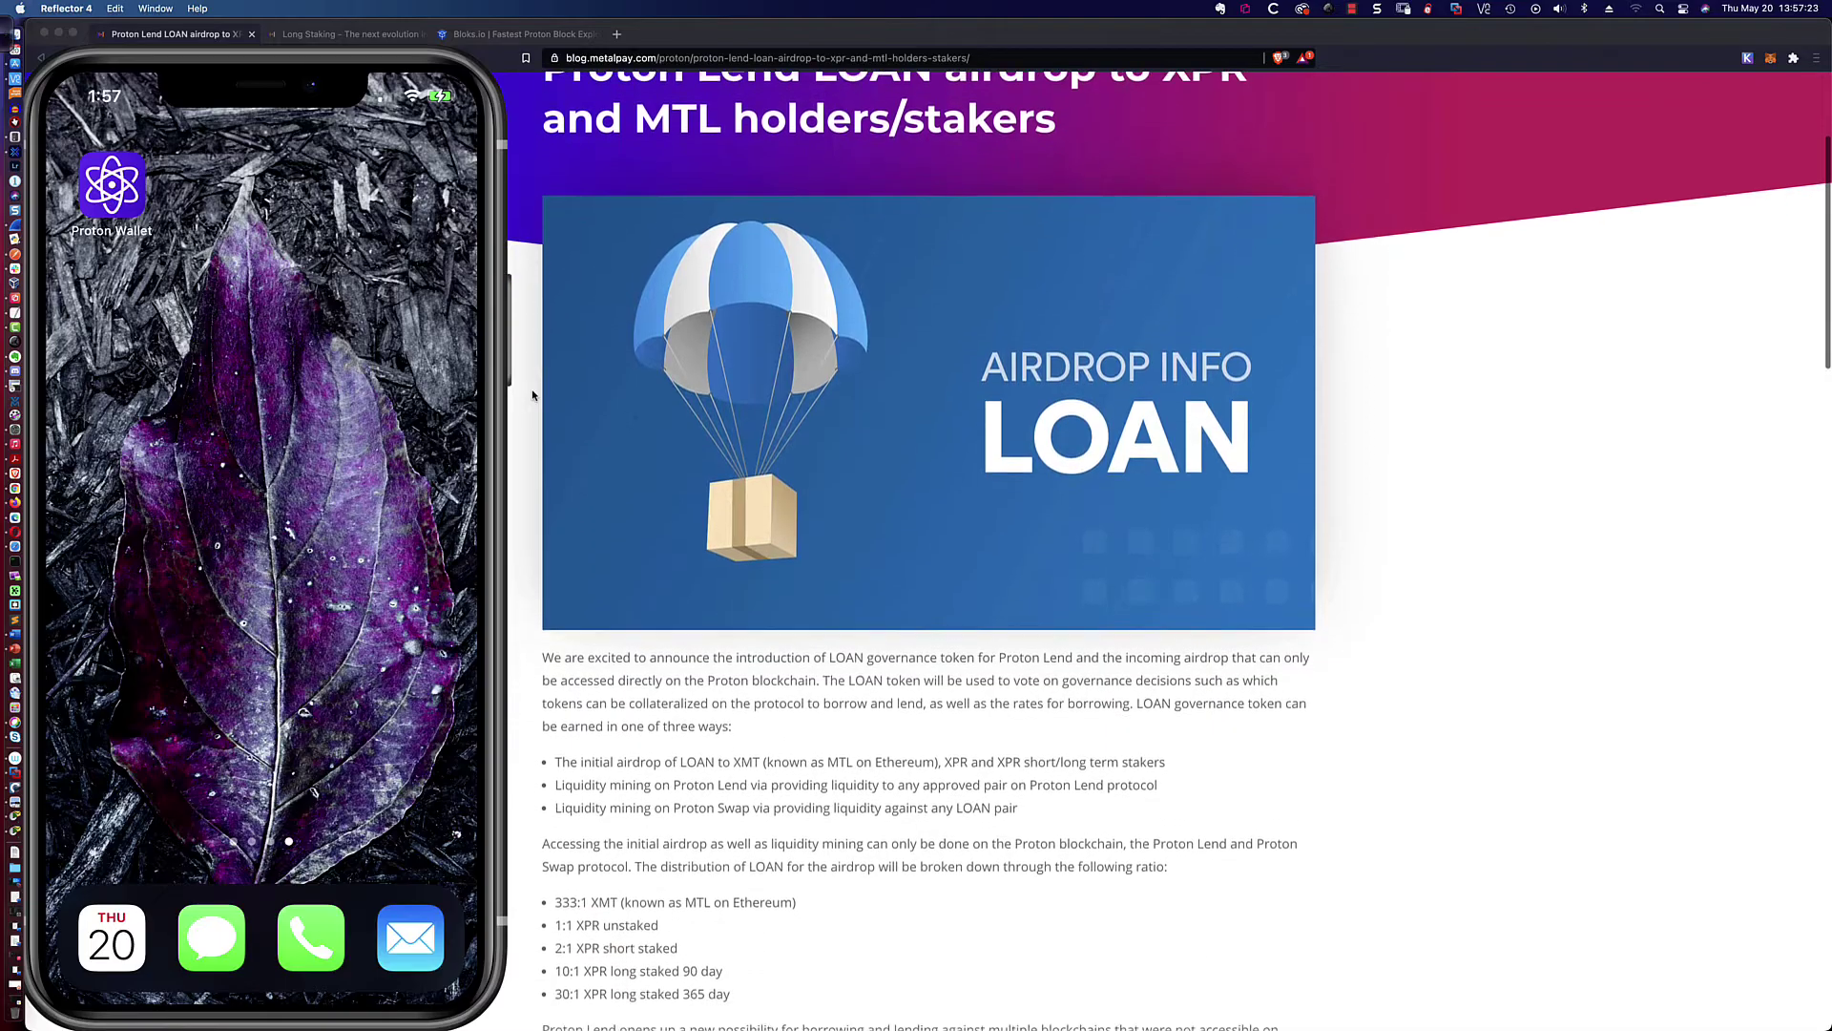
{"action": "scroll", "coordinate": [533, 395], "scroll_direction": "down", "scroll_amount": 6}
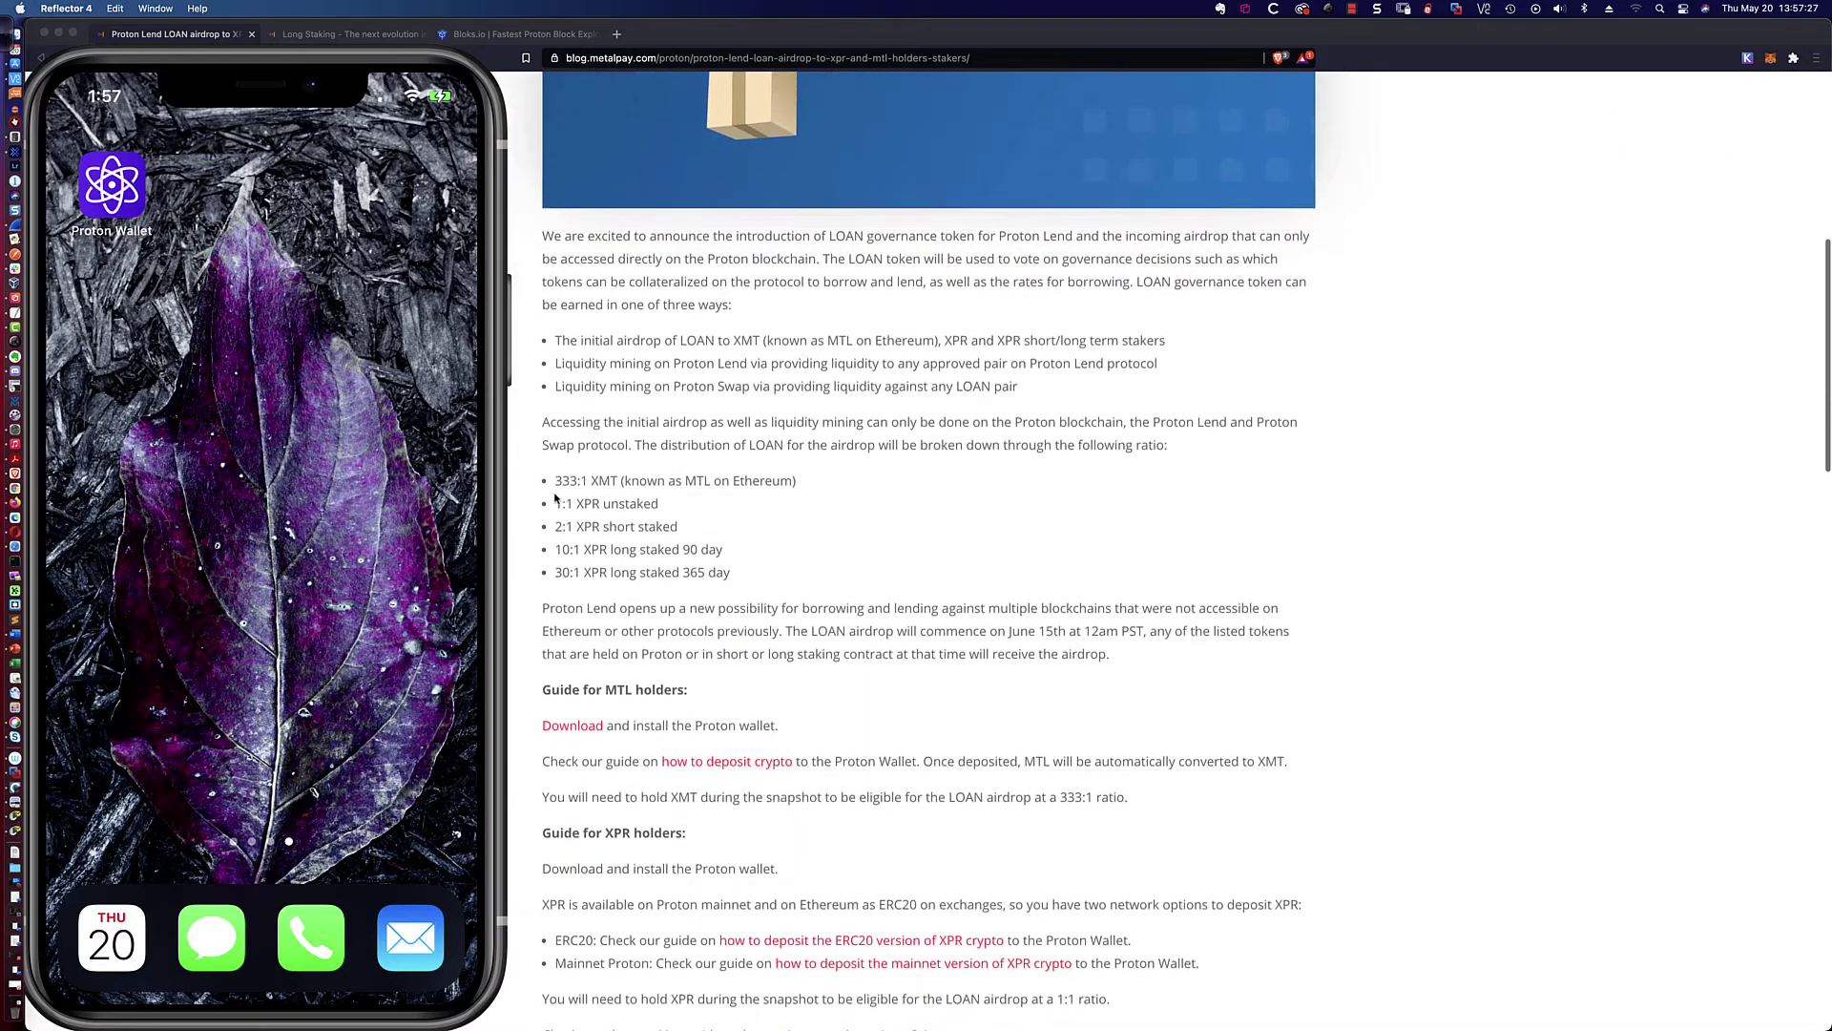
Highlight the airdrop ratios: 333:1 XMT, 10:1 for 90-day and 30:1 for 365-day XPR long staking
{"action": "left_click", "coordinate": [553, 480]}
{"action": "left_click_drag", "start_coordinate": [555, 480], "coordinate": [800, 489]}
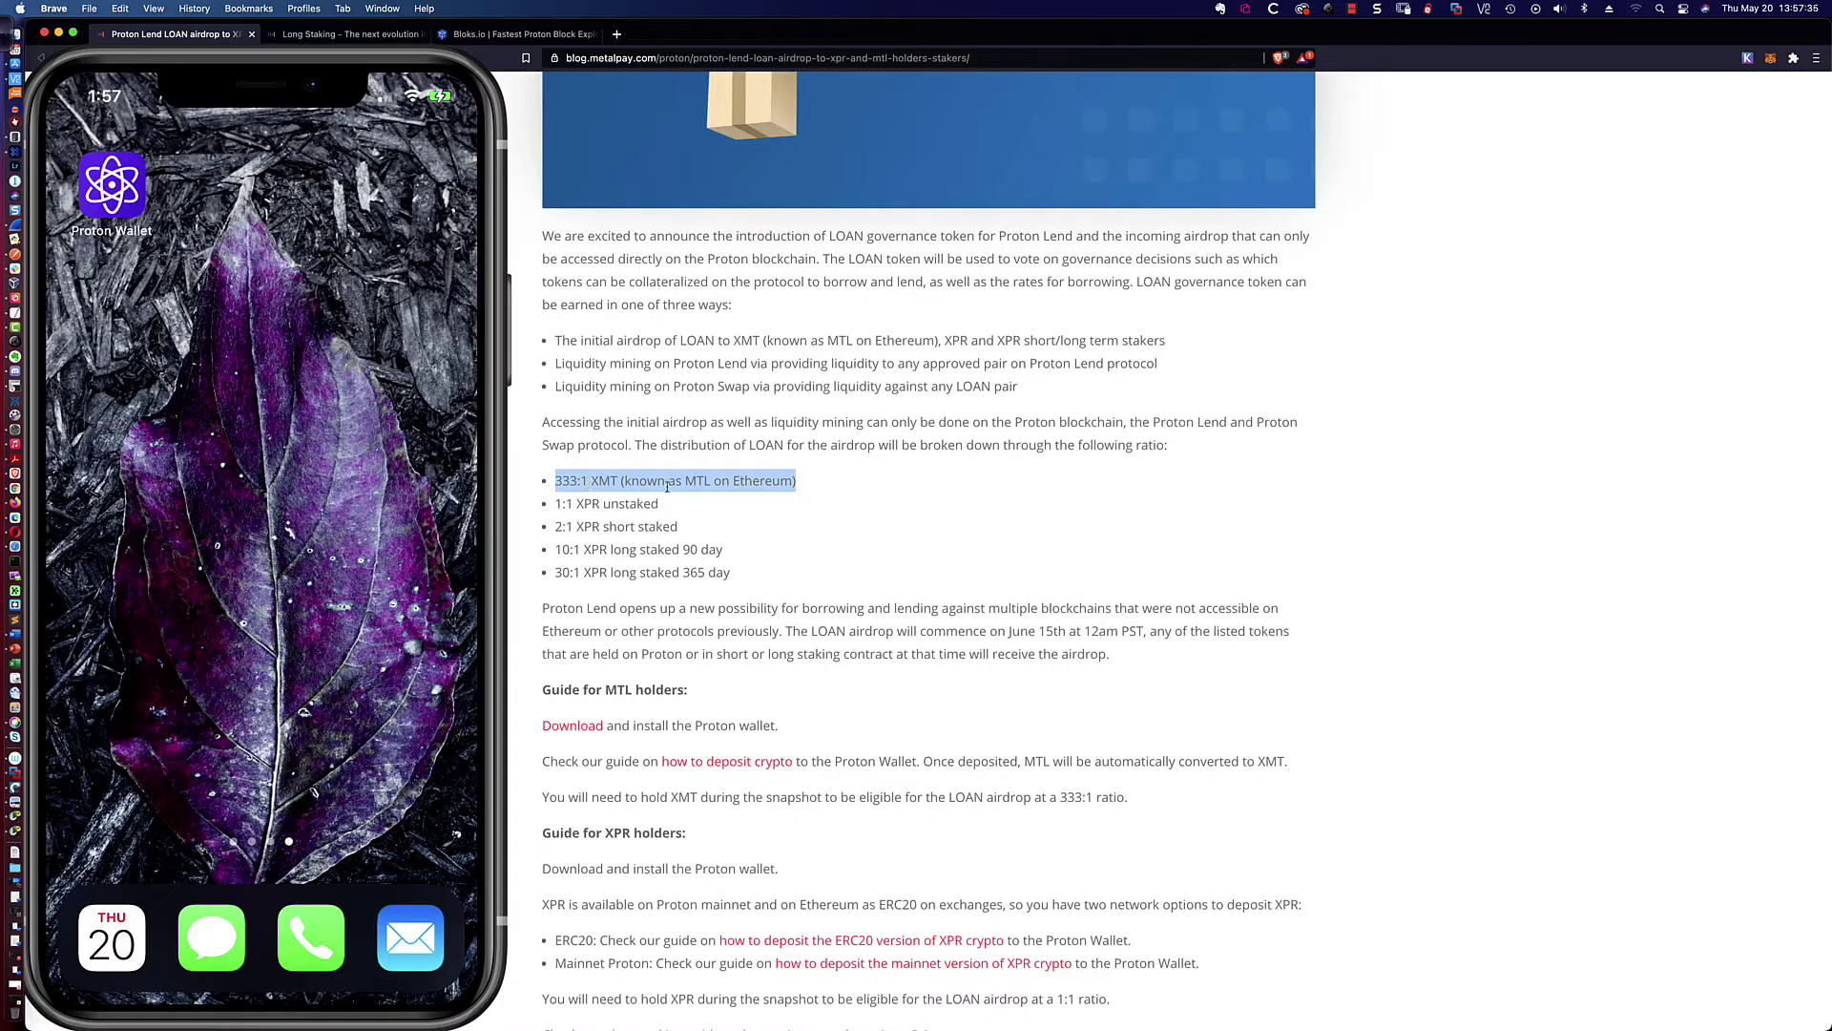
{"action": "left_click", "coordinate": [619, 481]}
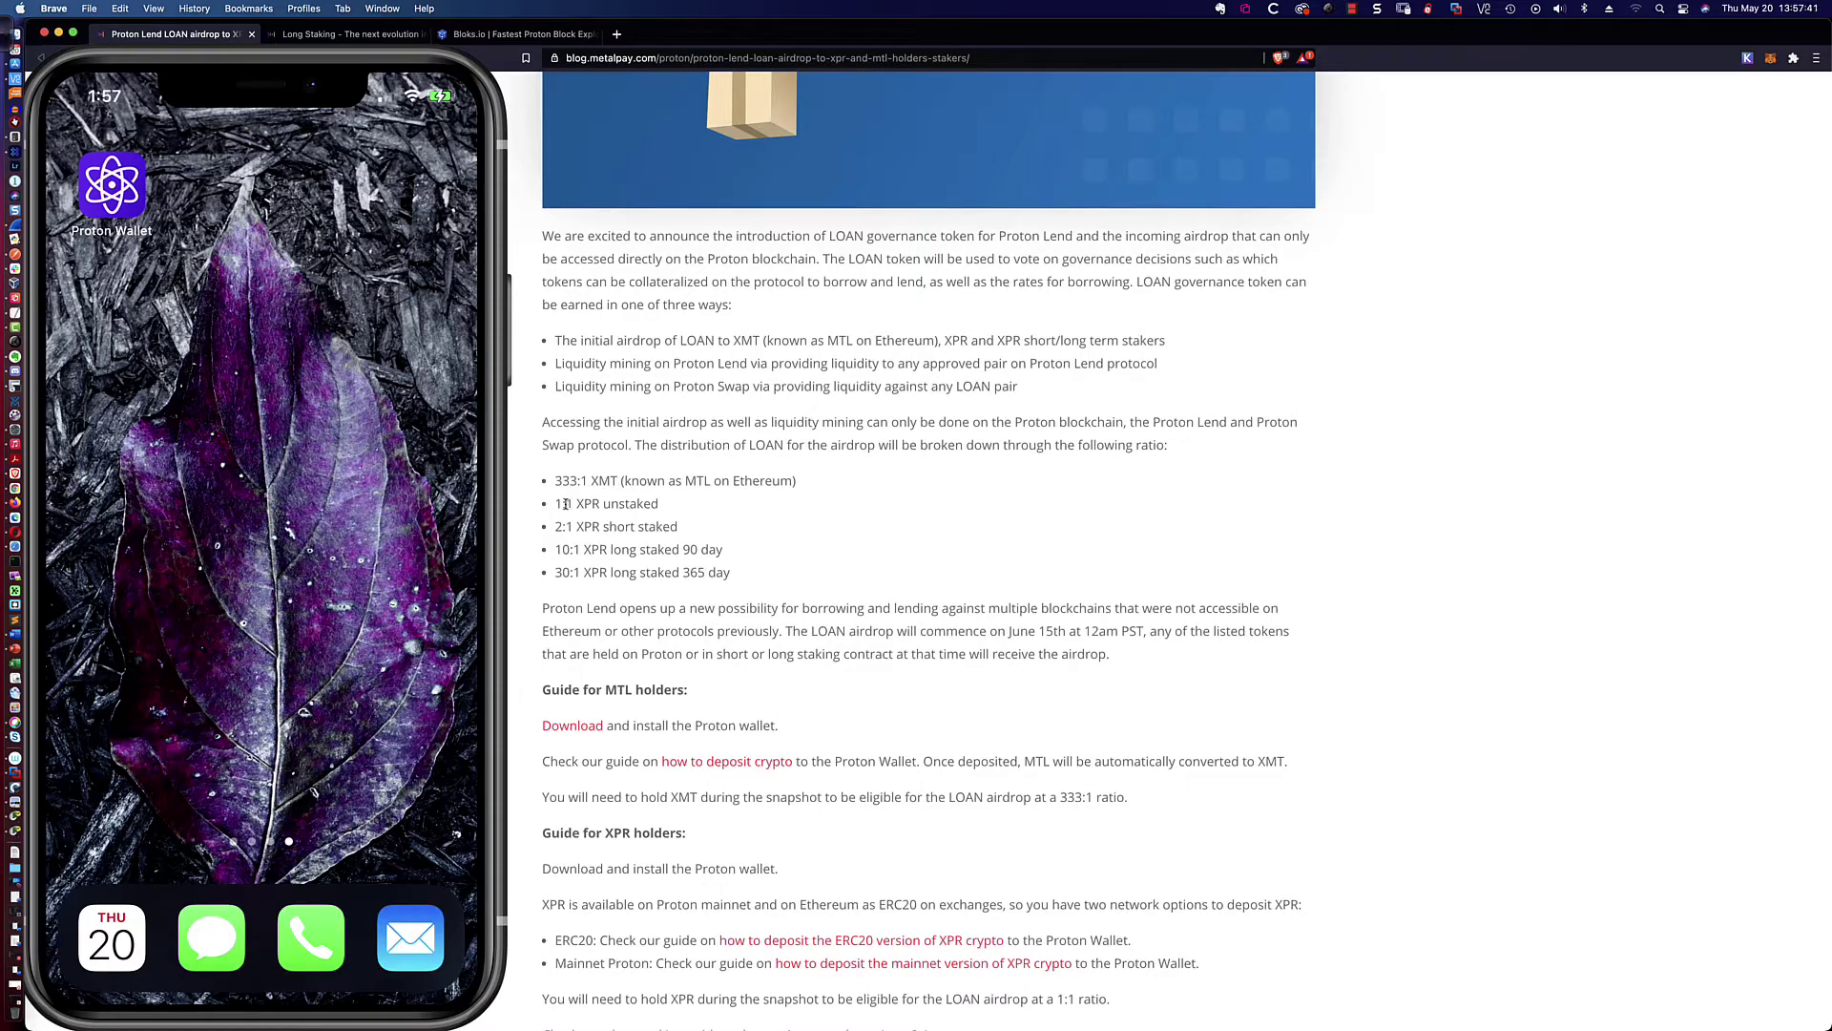
{"action": "left_click_drag", "start_coordinate": [555, 341], "coordinate": [829, 560]}
{"action": "left_click", "coordinate": [757, 548]}
{"action": "left_click_drag", "start_coordinate": [554, 549], "coordinate": [720, 552]}
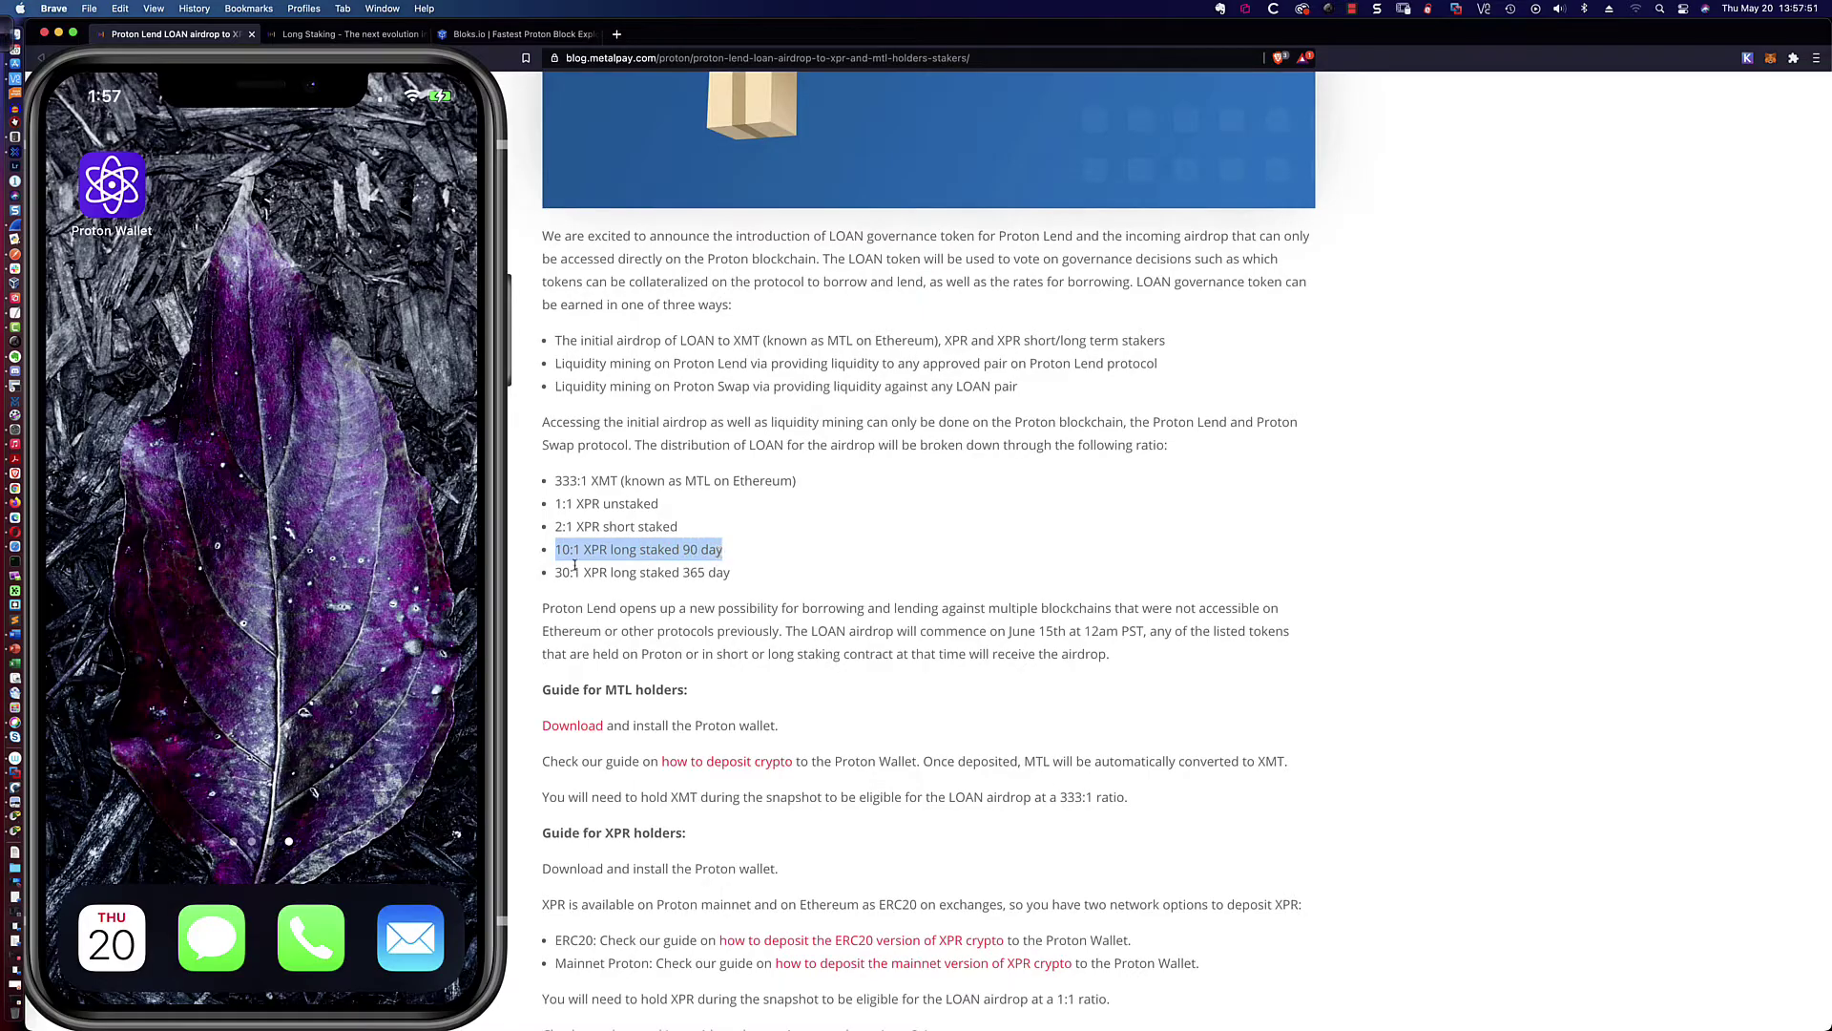
{"action": "left_click_drag", "start_coordinate": [554, 573], "coordinate": [736, 579]}
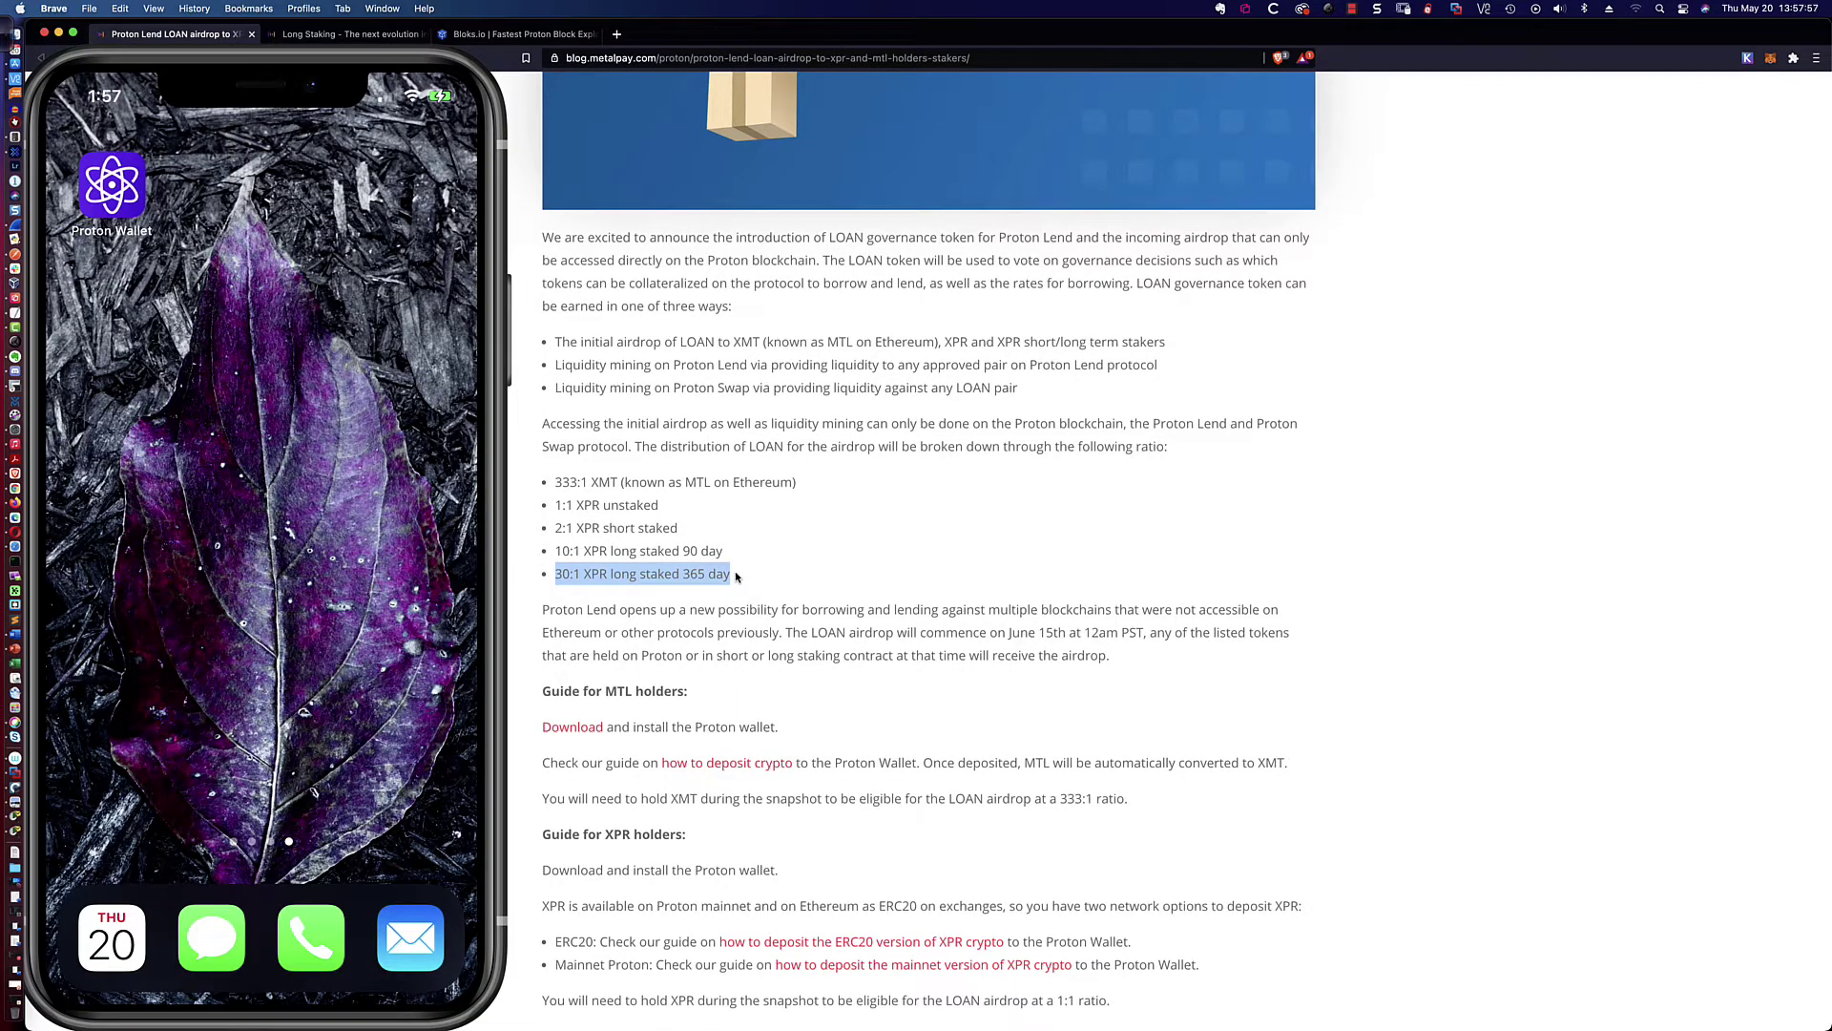
{"action": "left_click", "coordinate": [736, 576]}
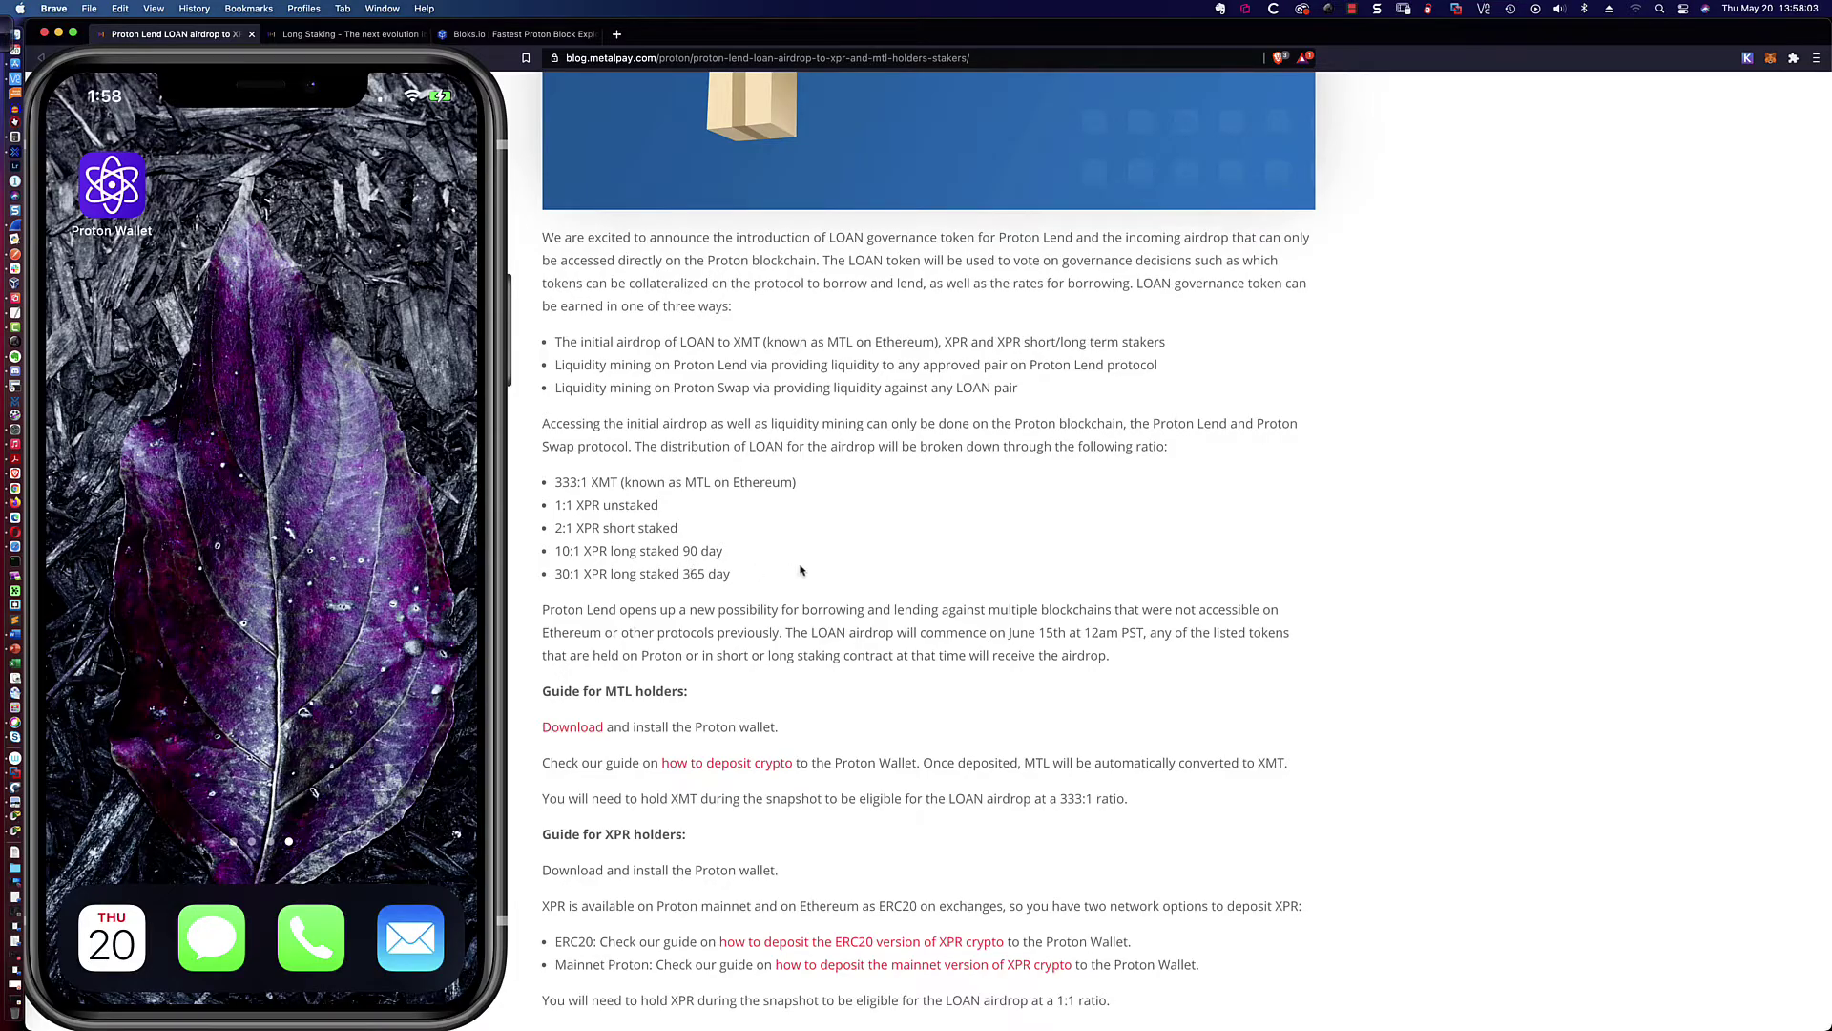
Highlight the sentence stating when the LOAN airdrop starts
{"action": "scroll", "coordinate": [806, 570], "scroll_direction": "up", "scroll_amount": 5}
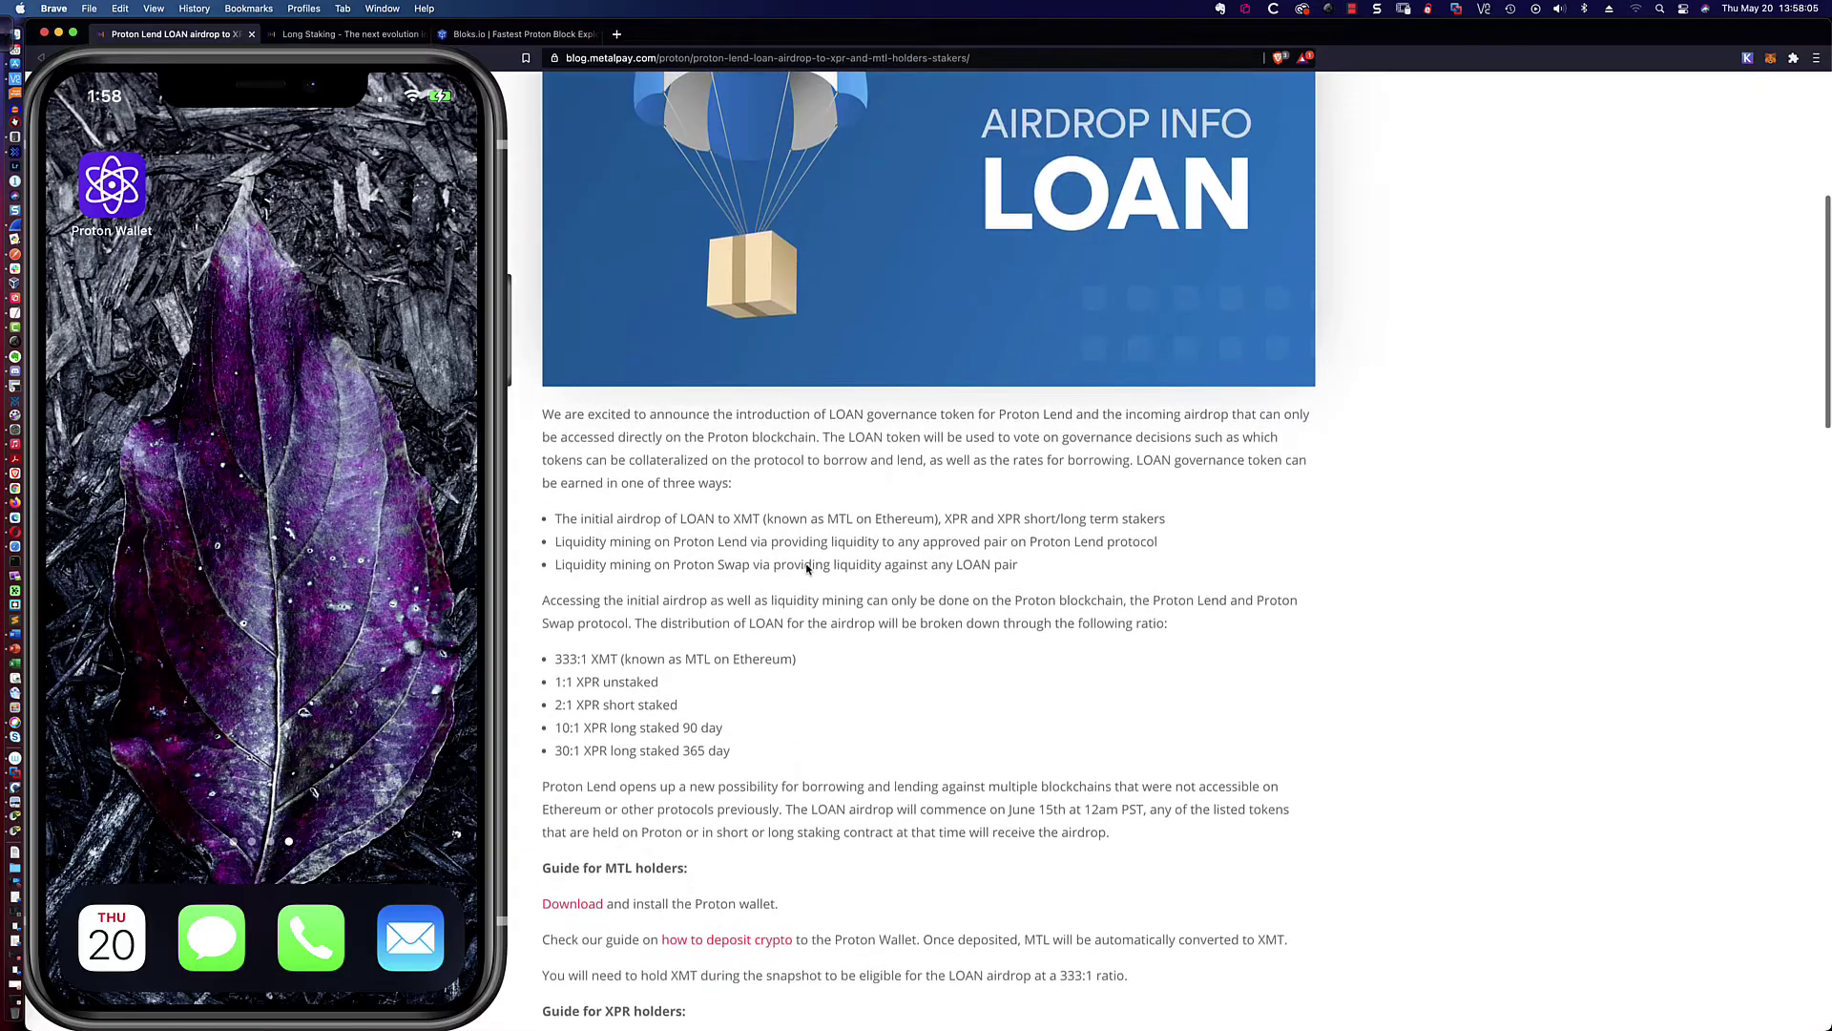
{"action": "scroll", "coordinate": [807, 565], "scroll_direction": "down", "scroll_amount": 3}
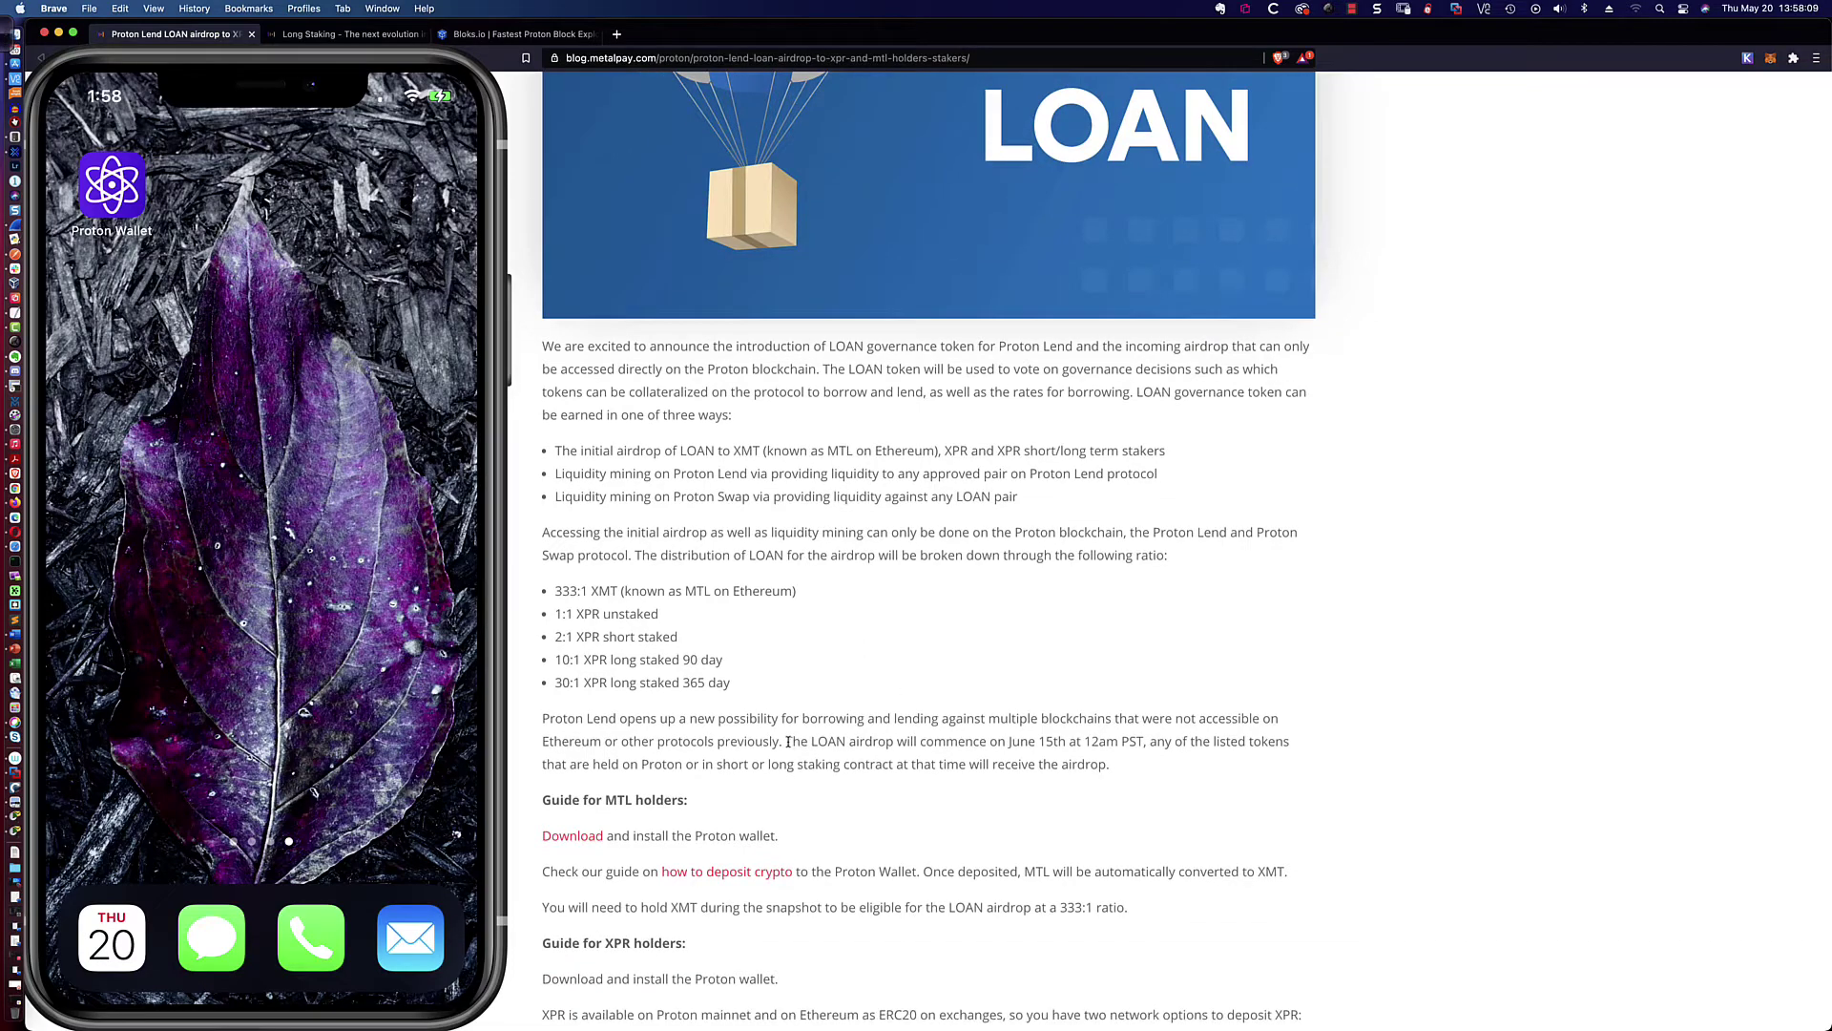
{"action": "left_click_drag", "start_coordinate": [787, 742], "coordinate": [1150, 743]}
{"action": "left_click", "coordinate": [968, 652]}
{"action": "scroll", "coordinate": [743, 645], "scroll_direction": "up", "scroll_amount": 10}
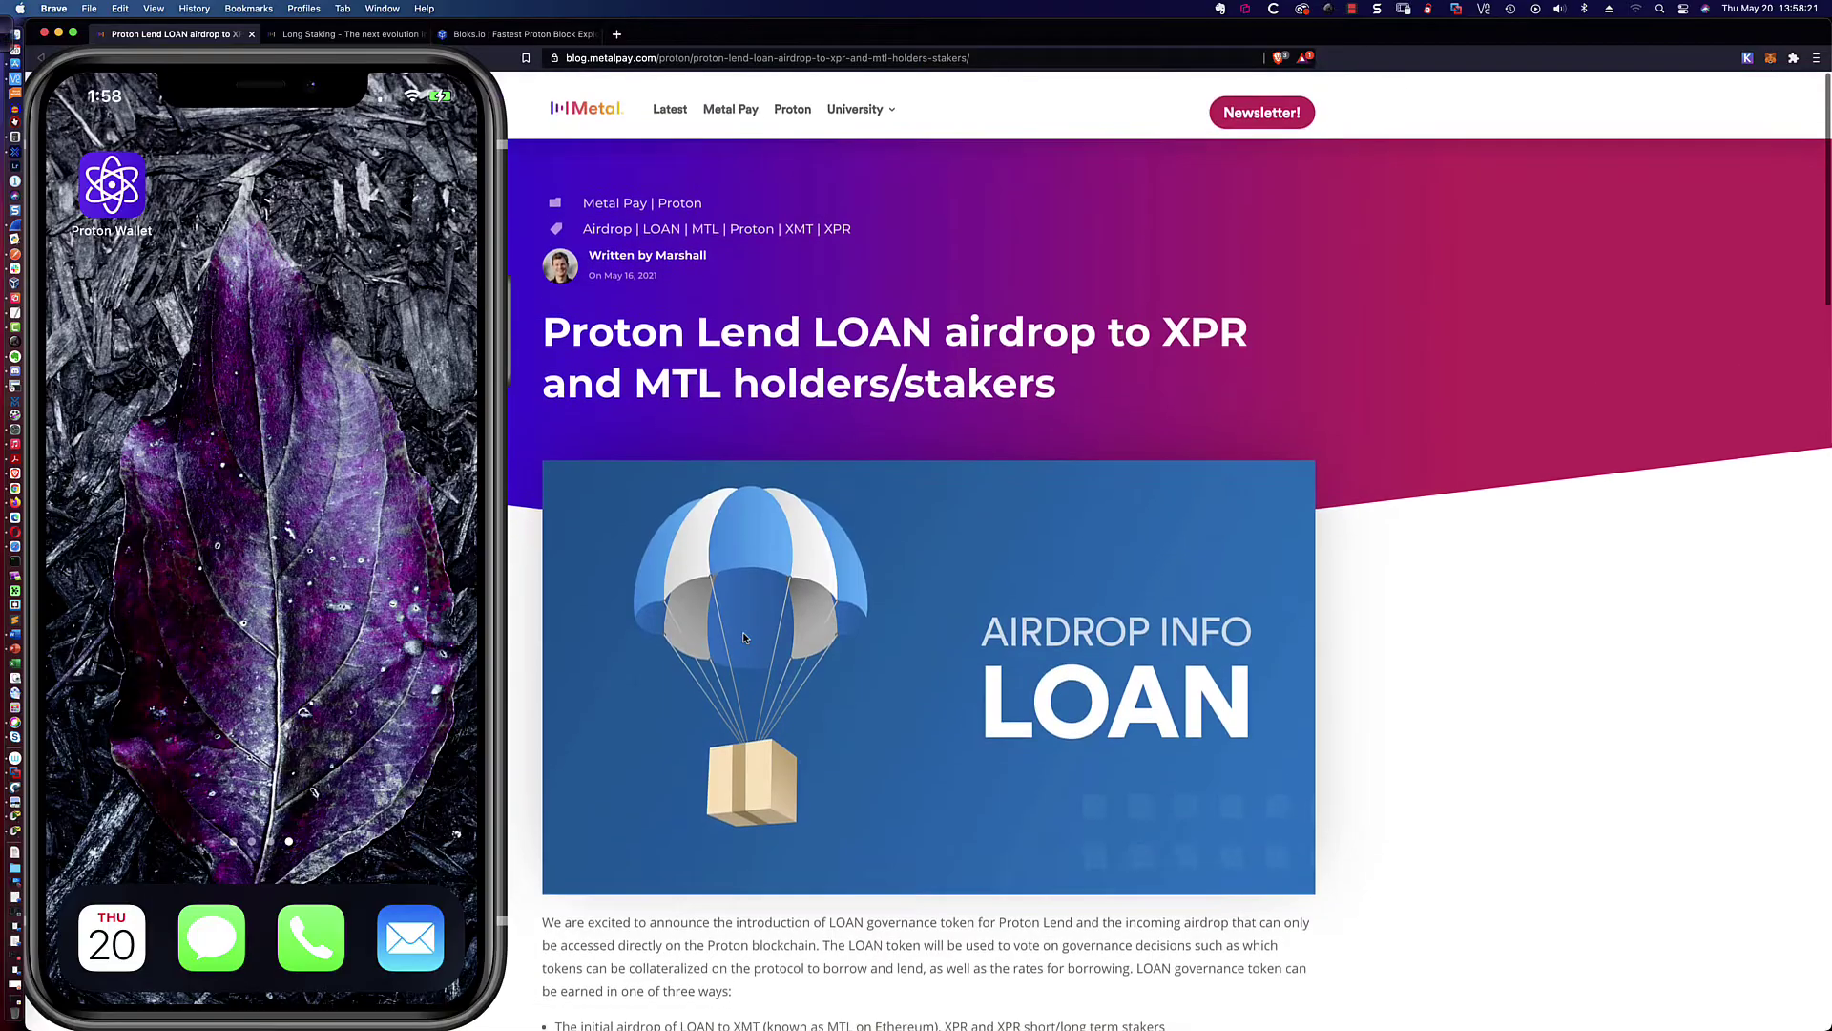
Skim the Long Staking article, dismiss Brave's notification and bring up the MetaMask wallet
{"action": "left_click", "coordinate": [371, 34]}
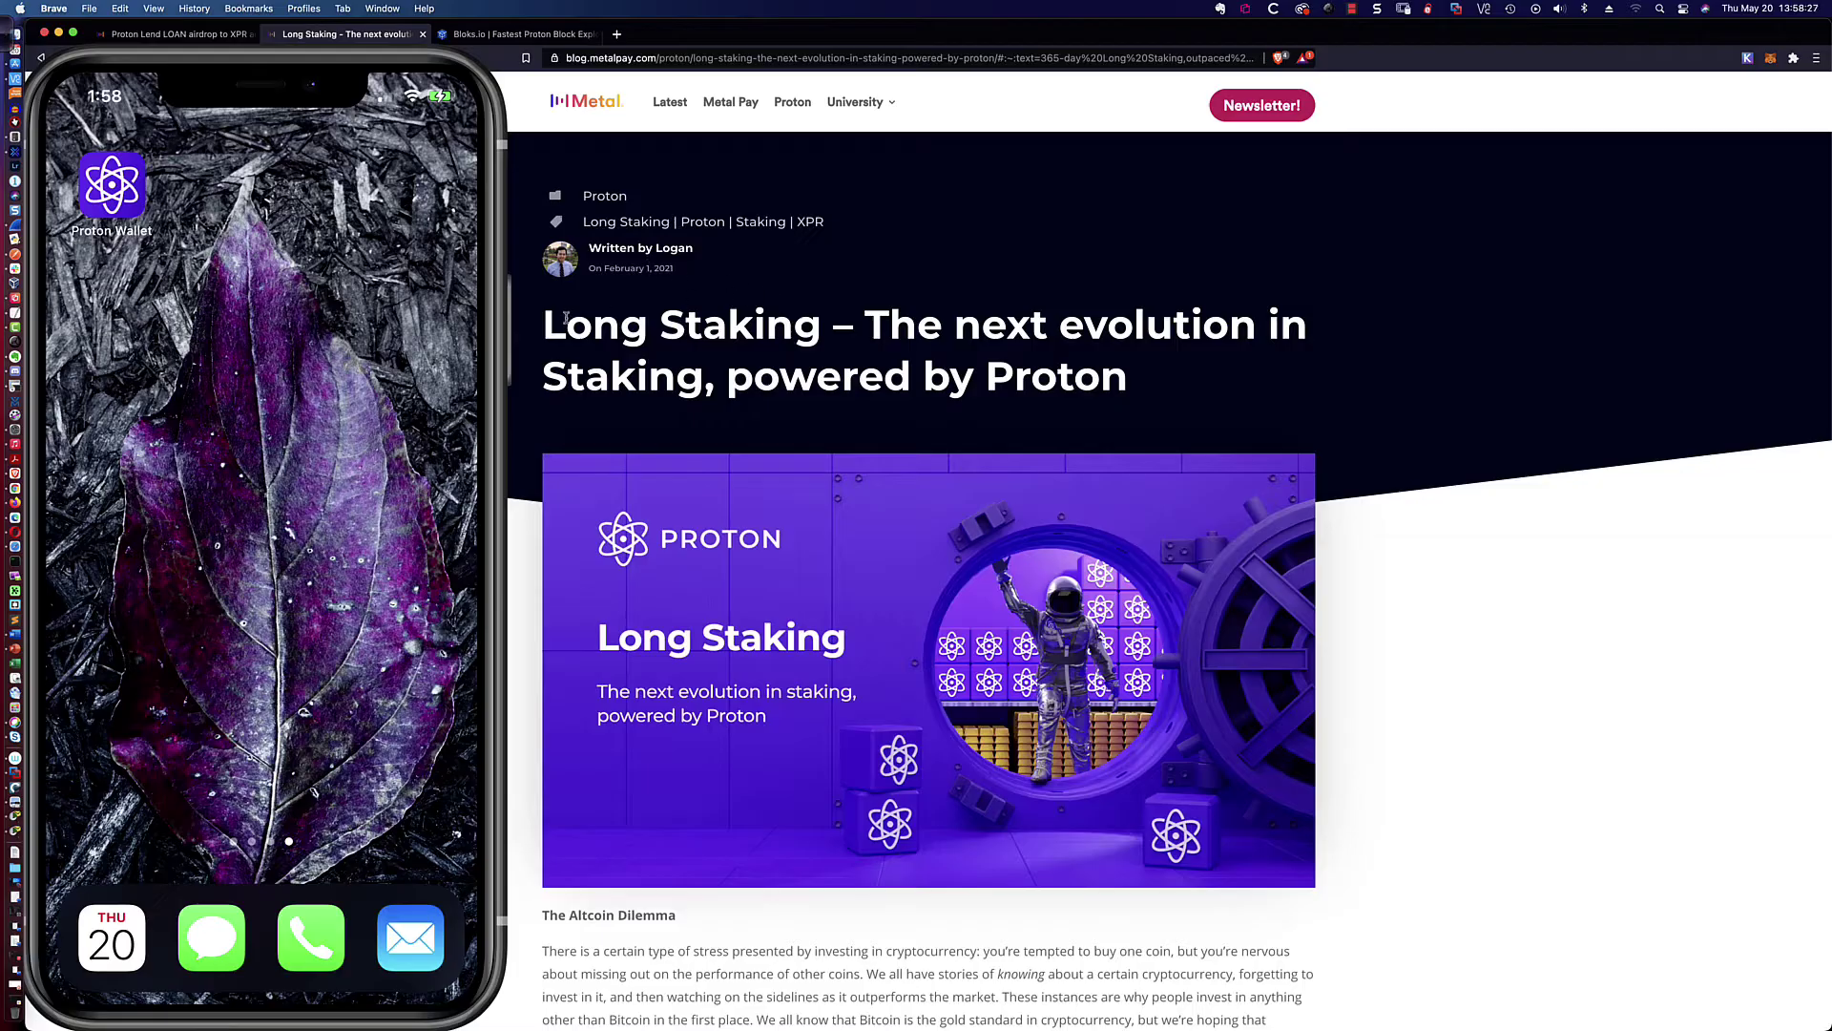
{"action": "scroll", "coordinate": [564, 322], "scroll_direction": "down", "scroll_amount": 3}
{"action": "scroll", "coordinate": [564, 319], "scroll_direction": "down", "scroll_amount": 4}
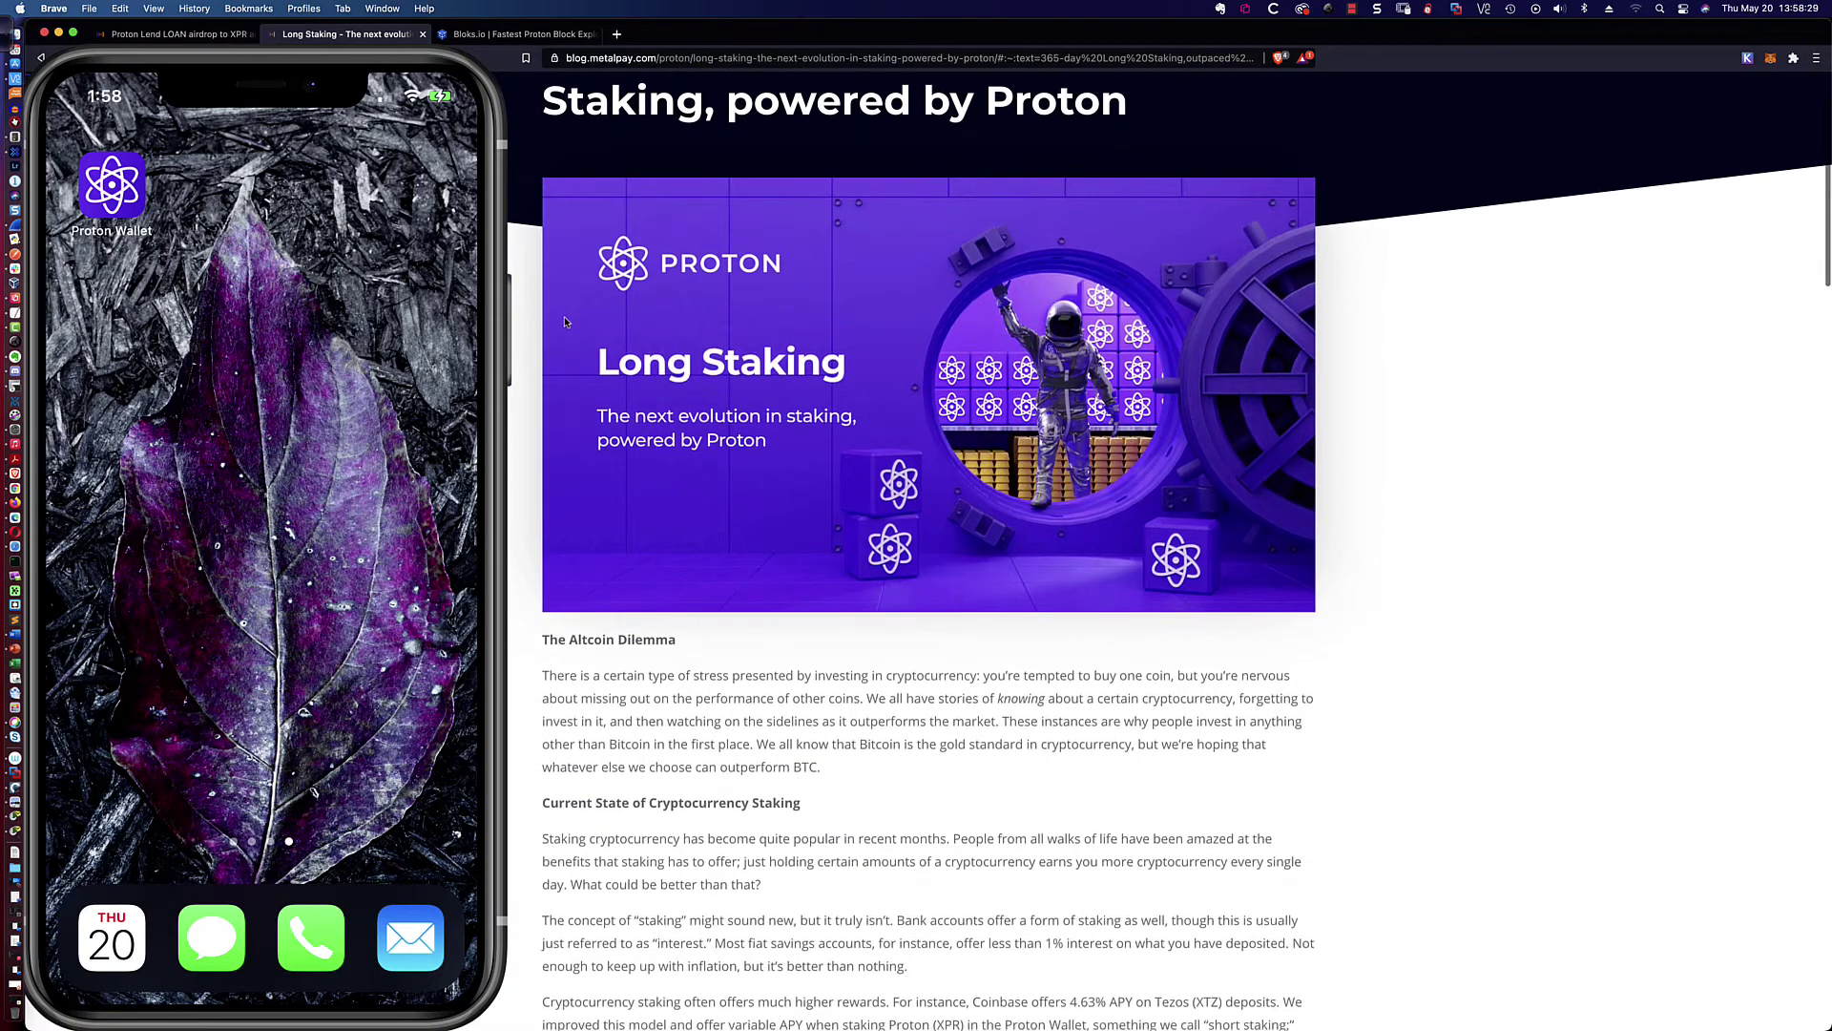
{"action": "scroll", "coordinate": [564, 322], "scroll_direction": "down", "scroll_amount": 3}
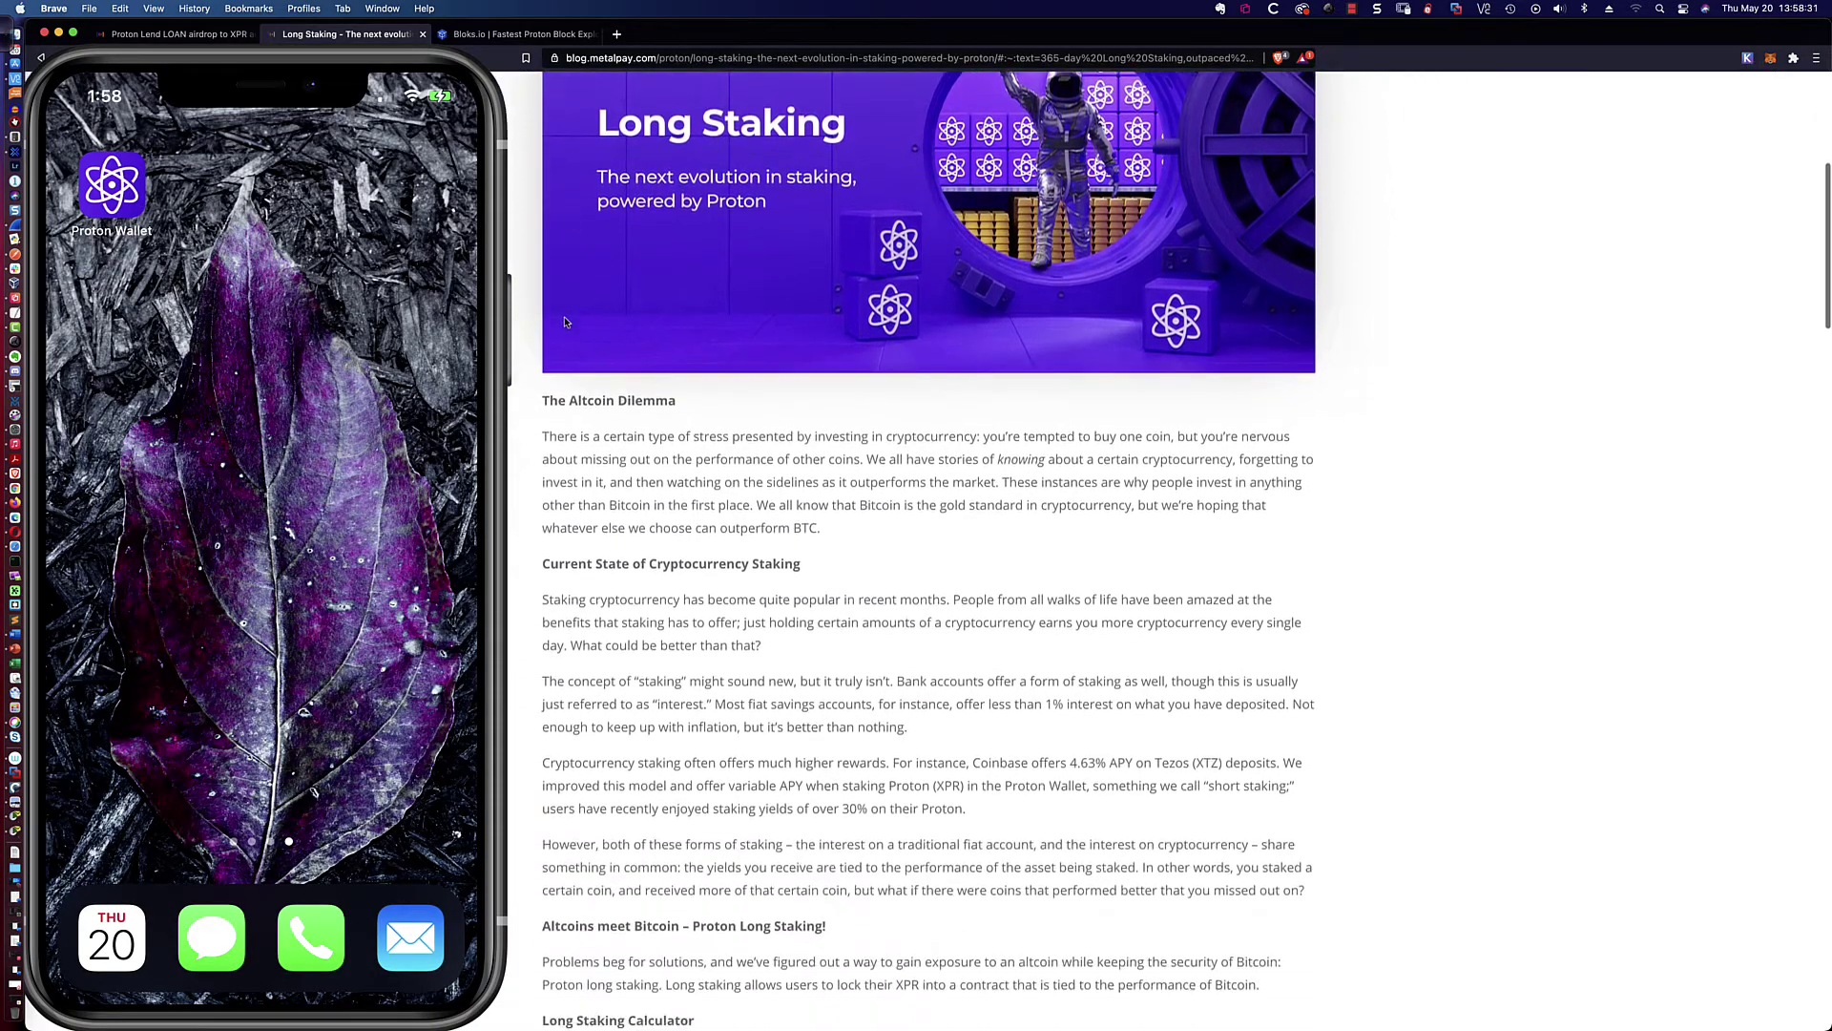
{"action": "scroll", "coordinate": [564, 321], "scroll_direction": "up", "scroll_amount": 10}
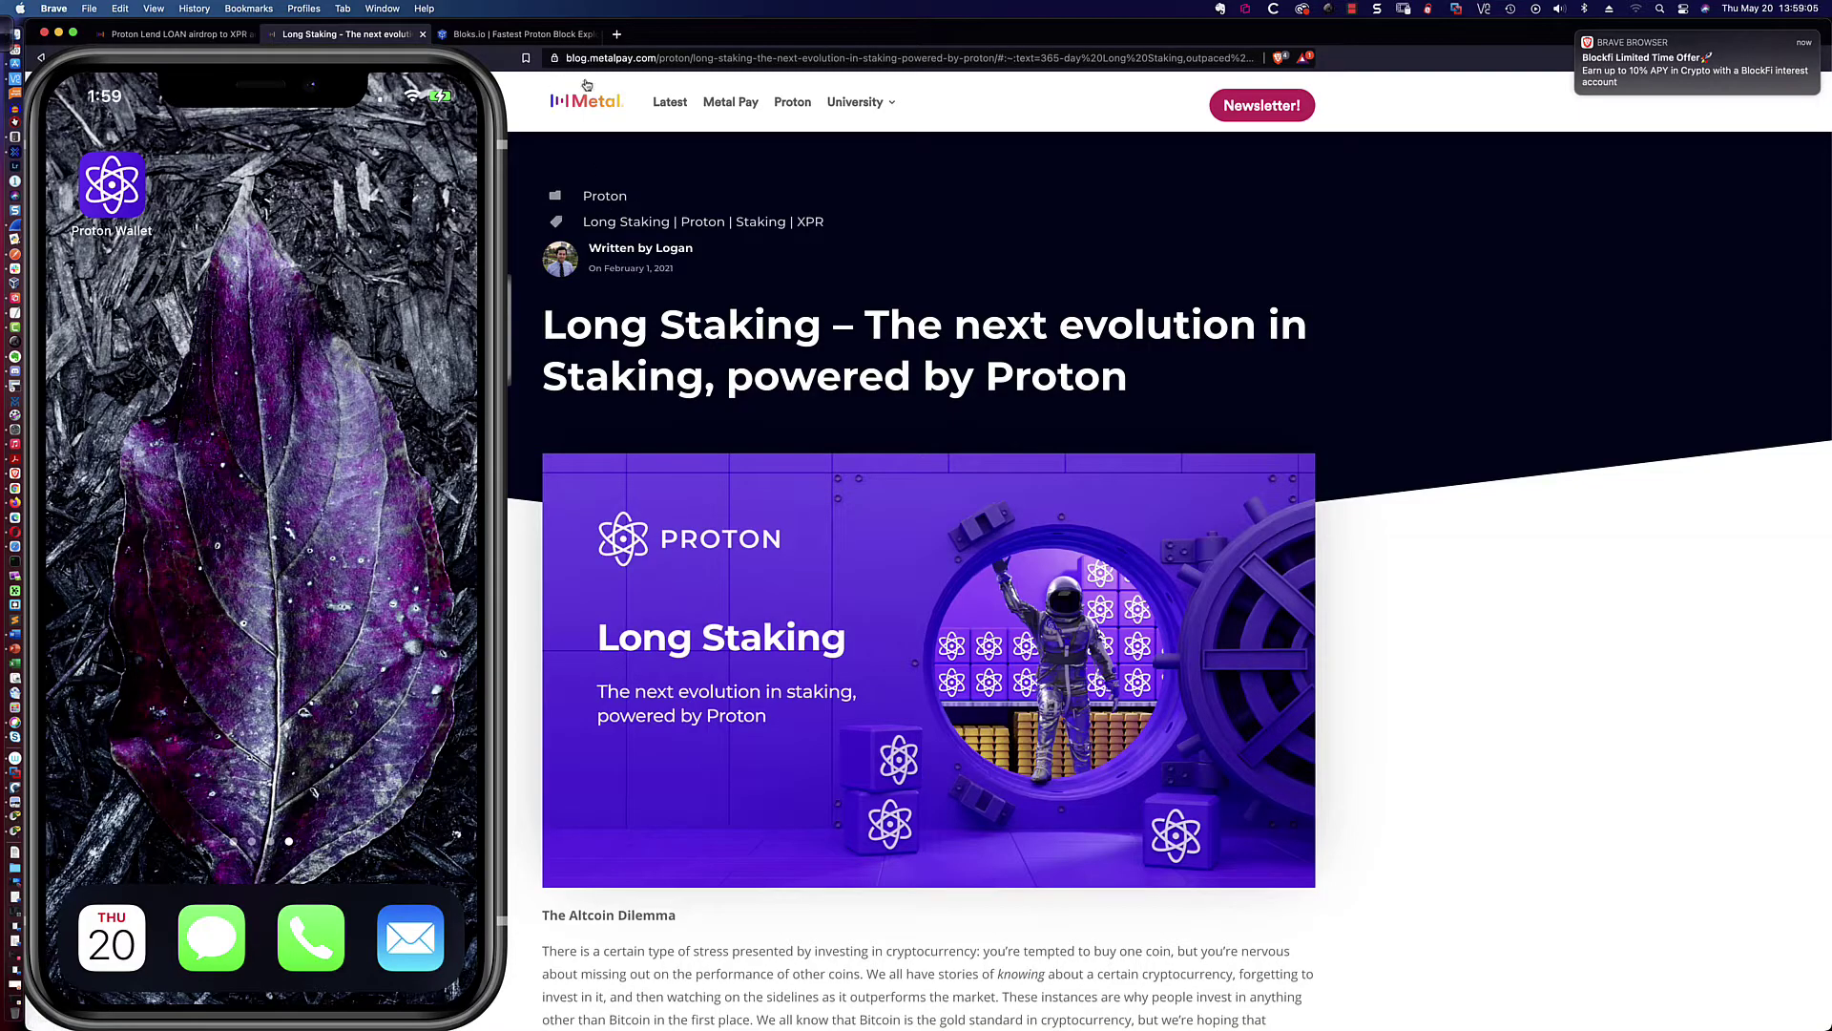
{"action": "left_click", "coordinate": [1581, 40]}
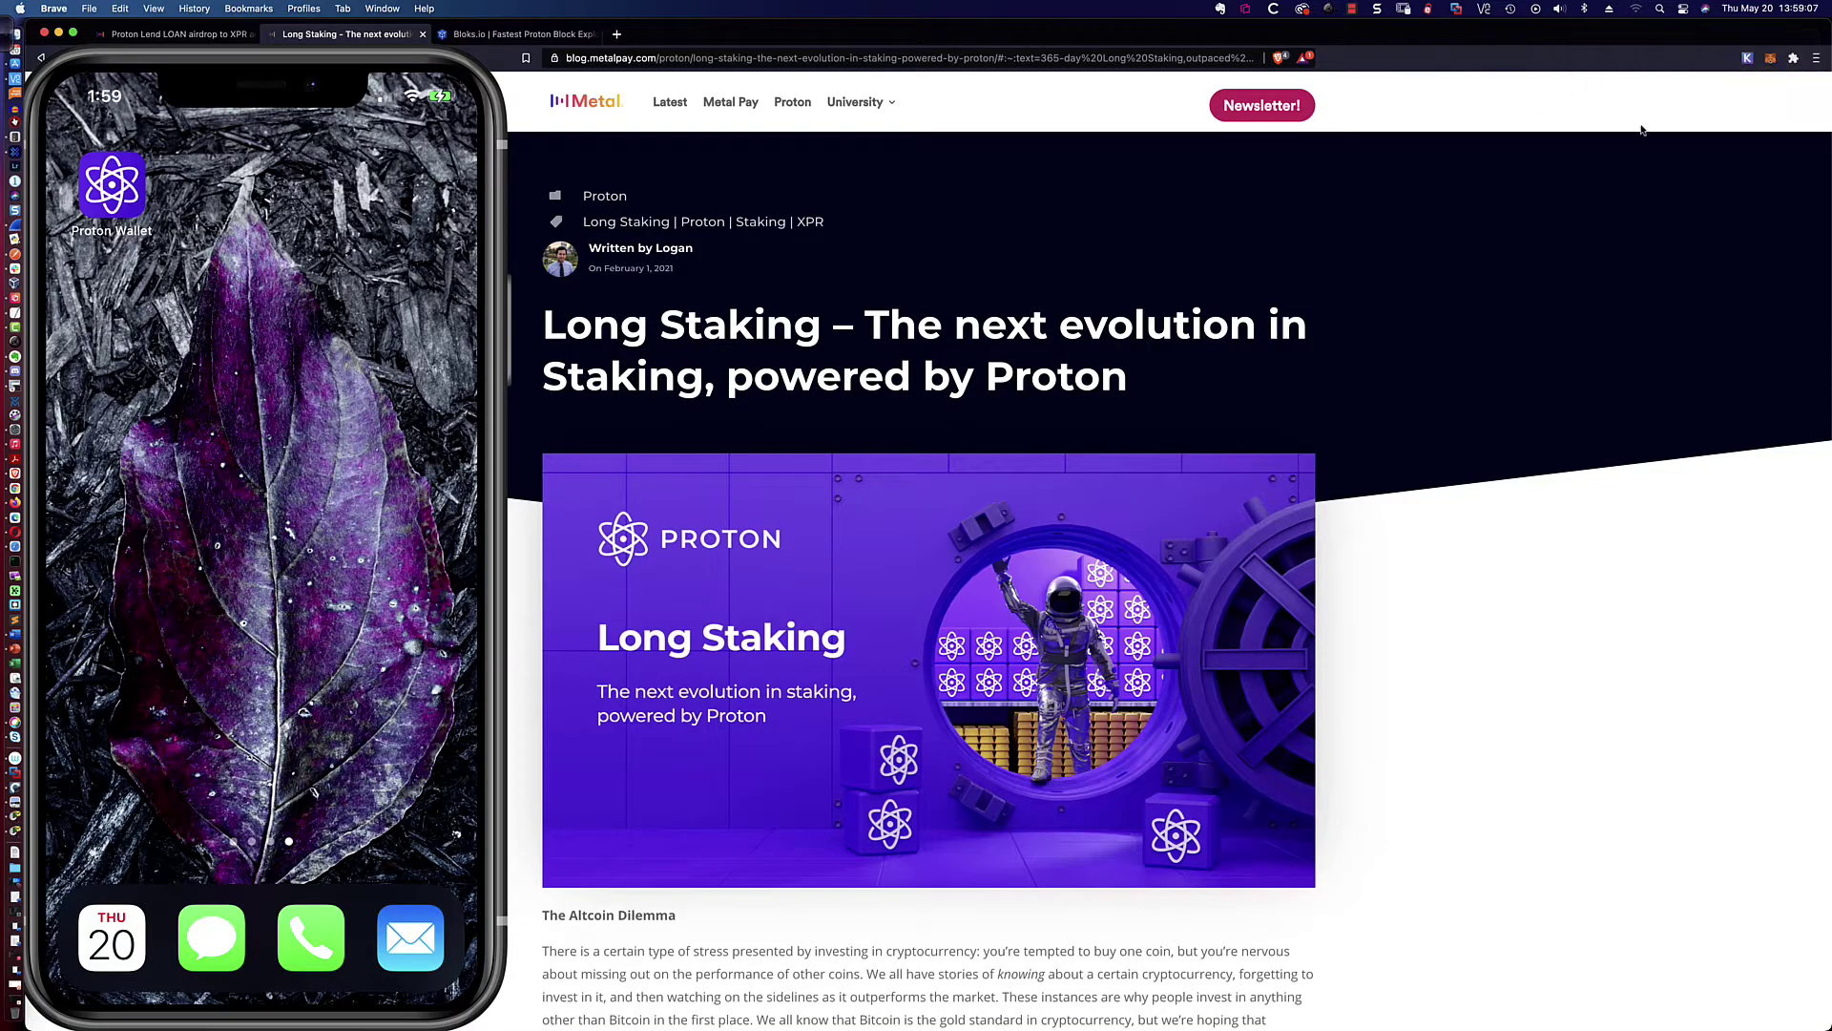
{"action": "left_click", "coordinate": [1770, 59]}
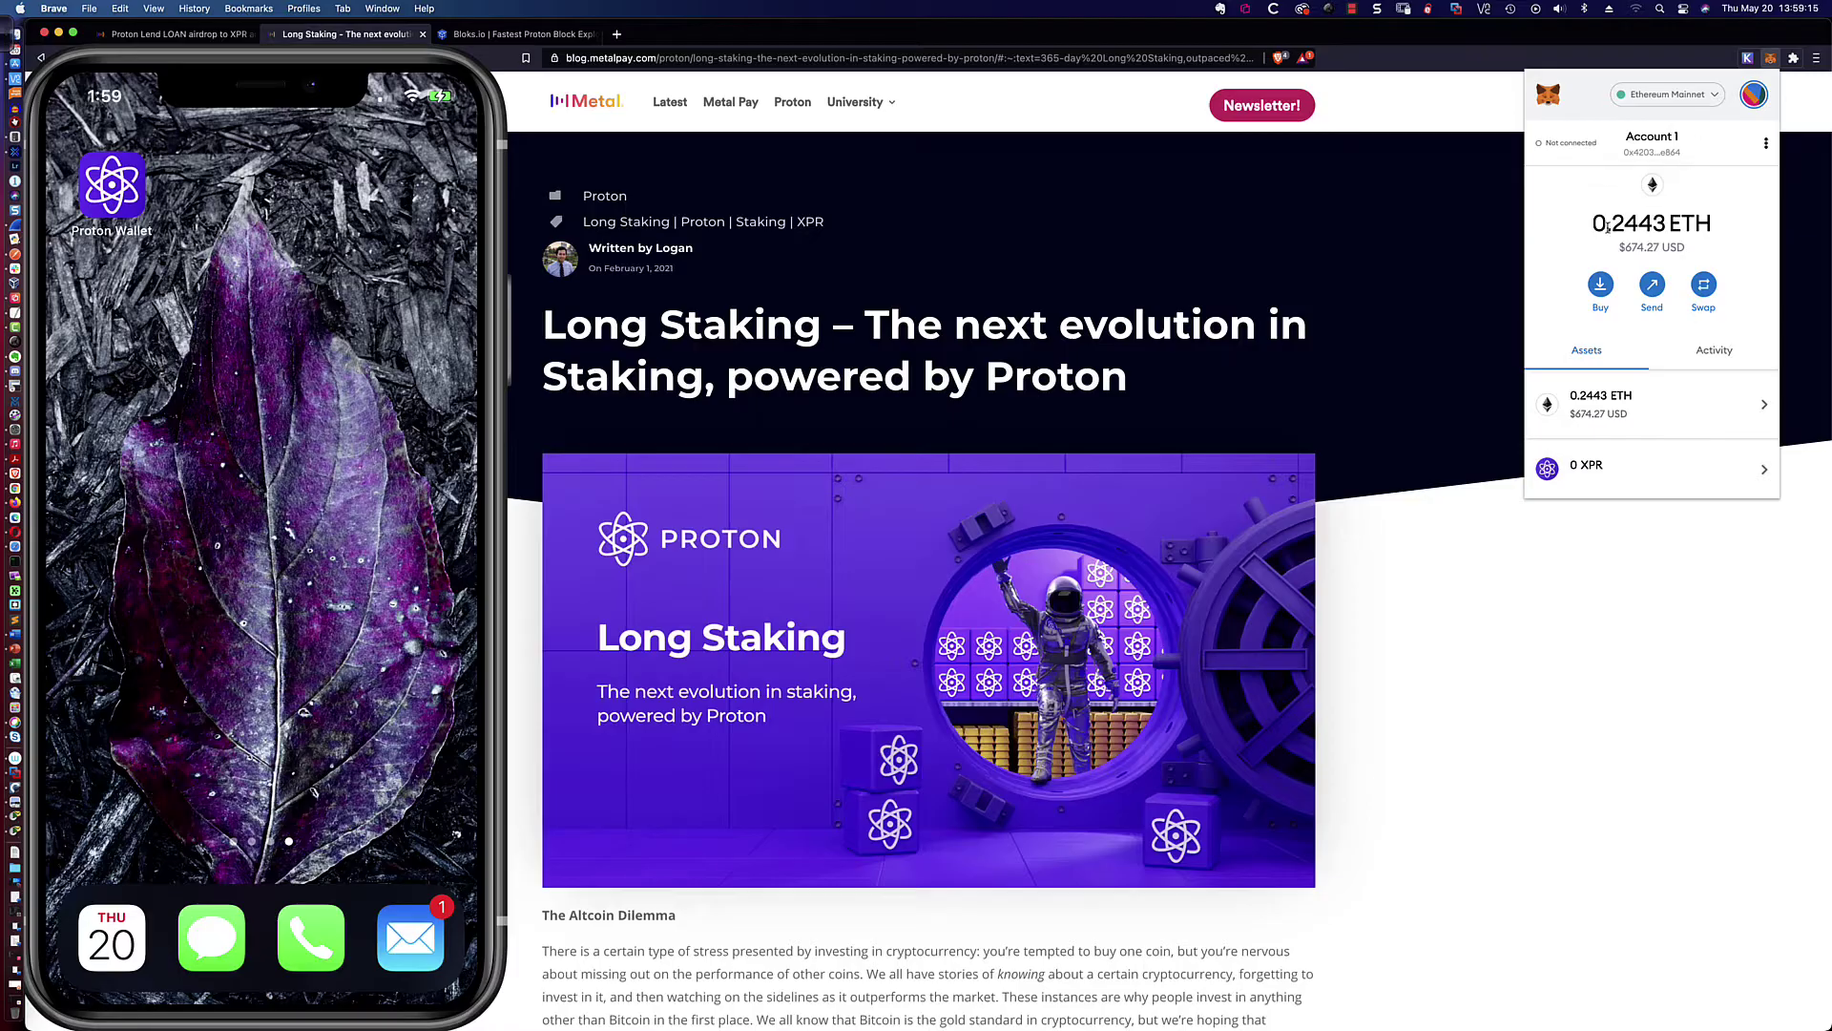
{"action": "left_click_drag", "start_coordinate": [1612, 223], "coordinate": [1652, 223]}
{"action": "left_click", "coordinate": [1720, 227]}
Close MetaMask, choose Connect Ethereum Wallet on the wrap panel, and move the phone mirror left
{"action": "left_click", "coordinate": [1458, 107]}
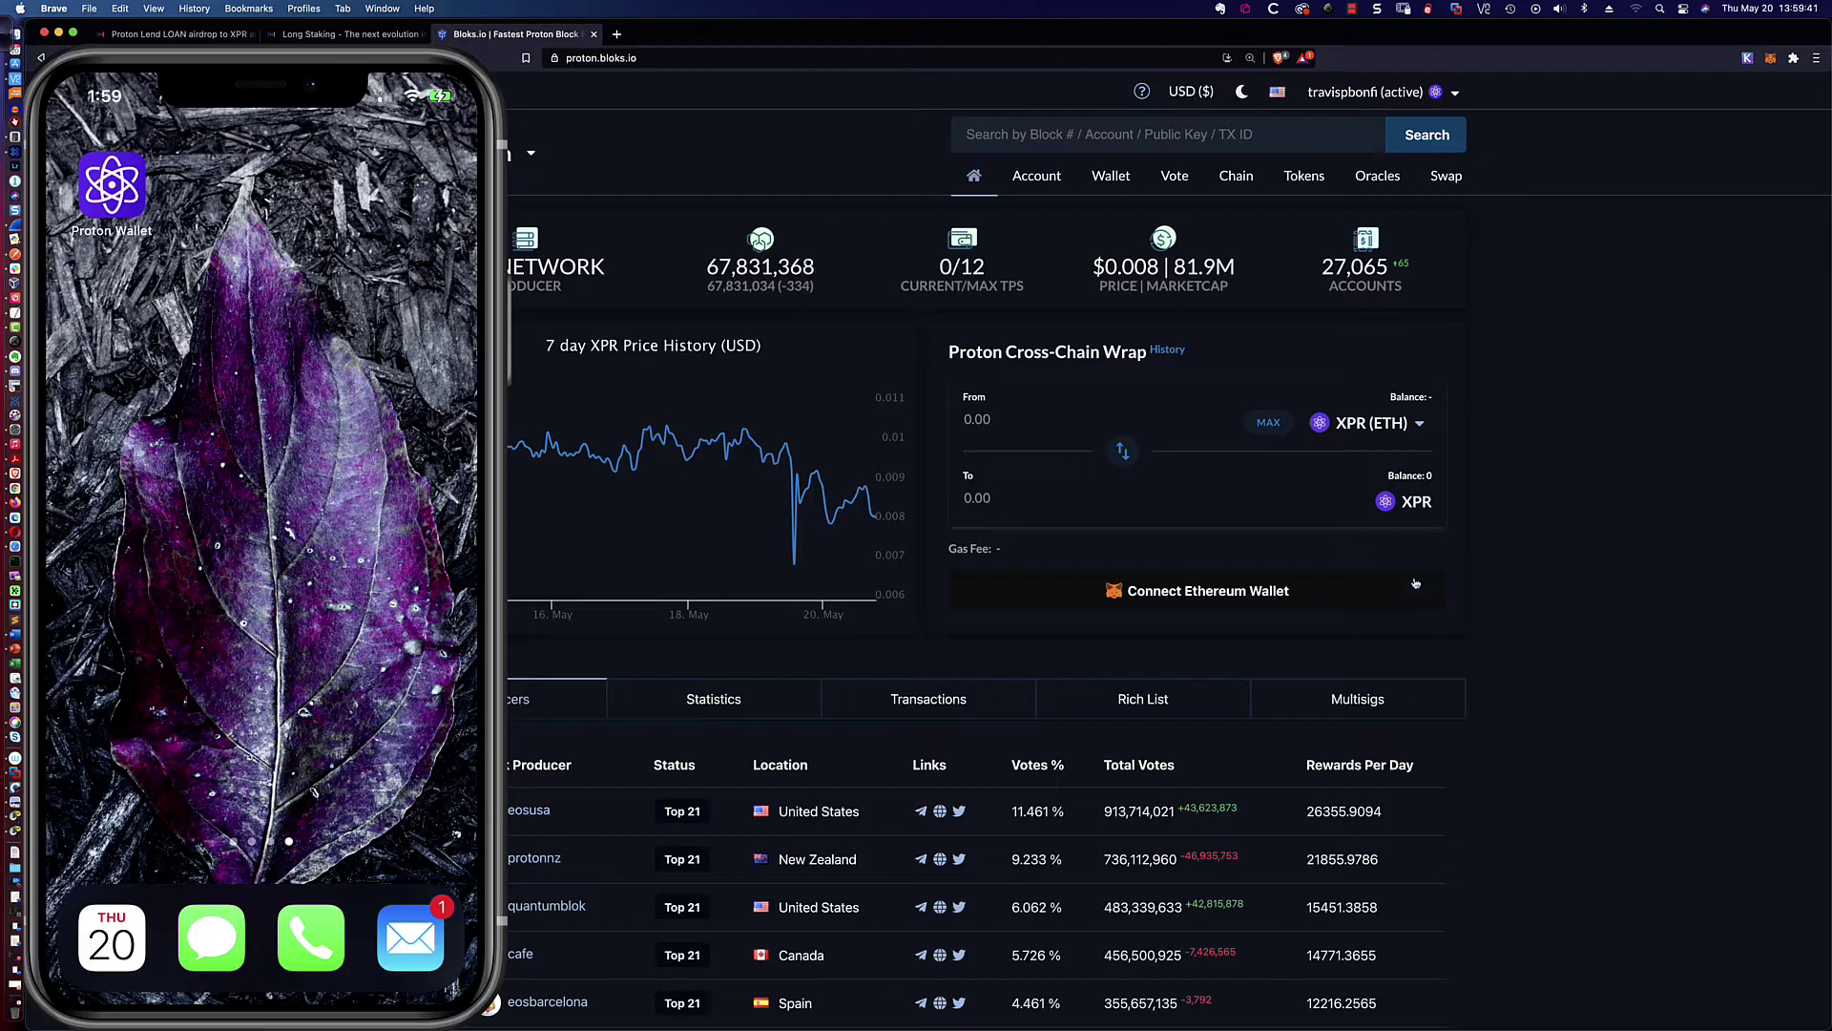
{"action": "left_click", "coordinate": [1183, 592]}
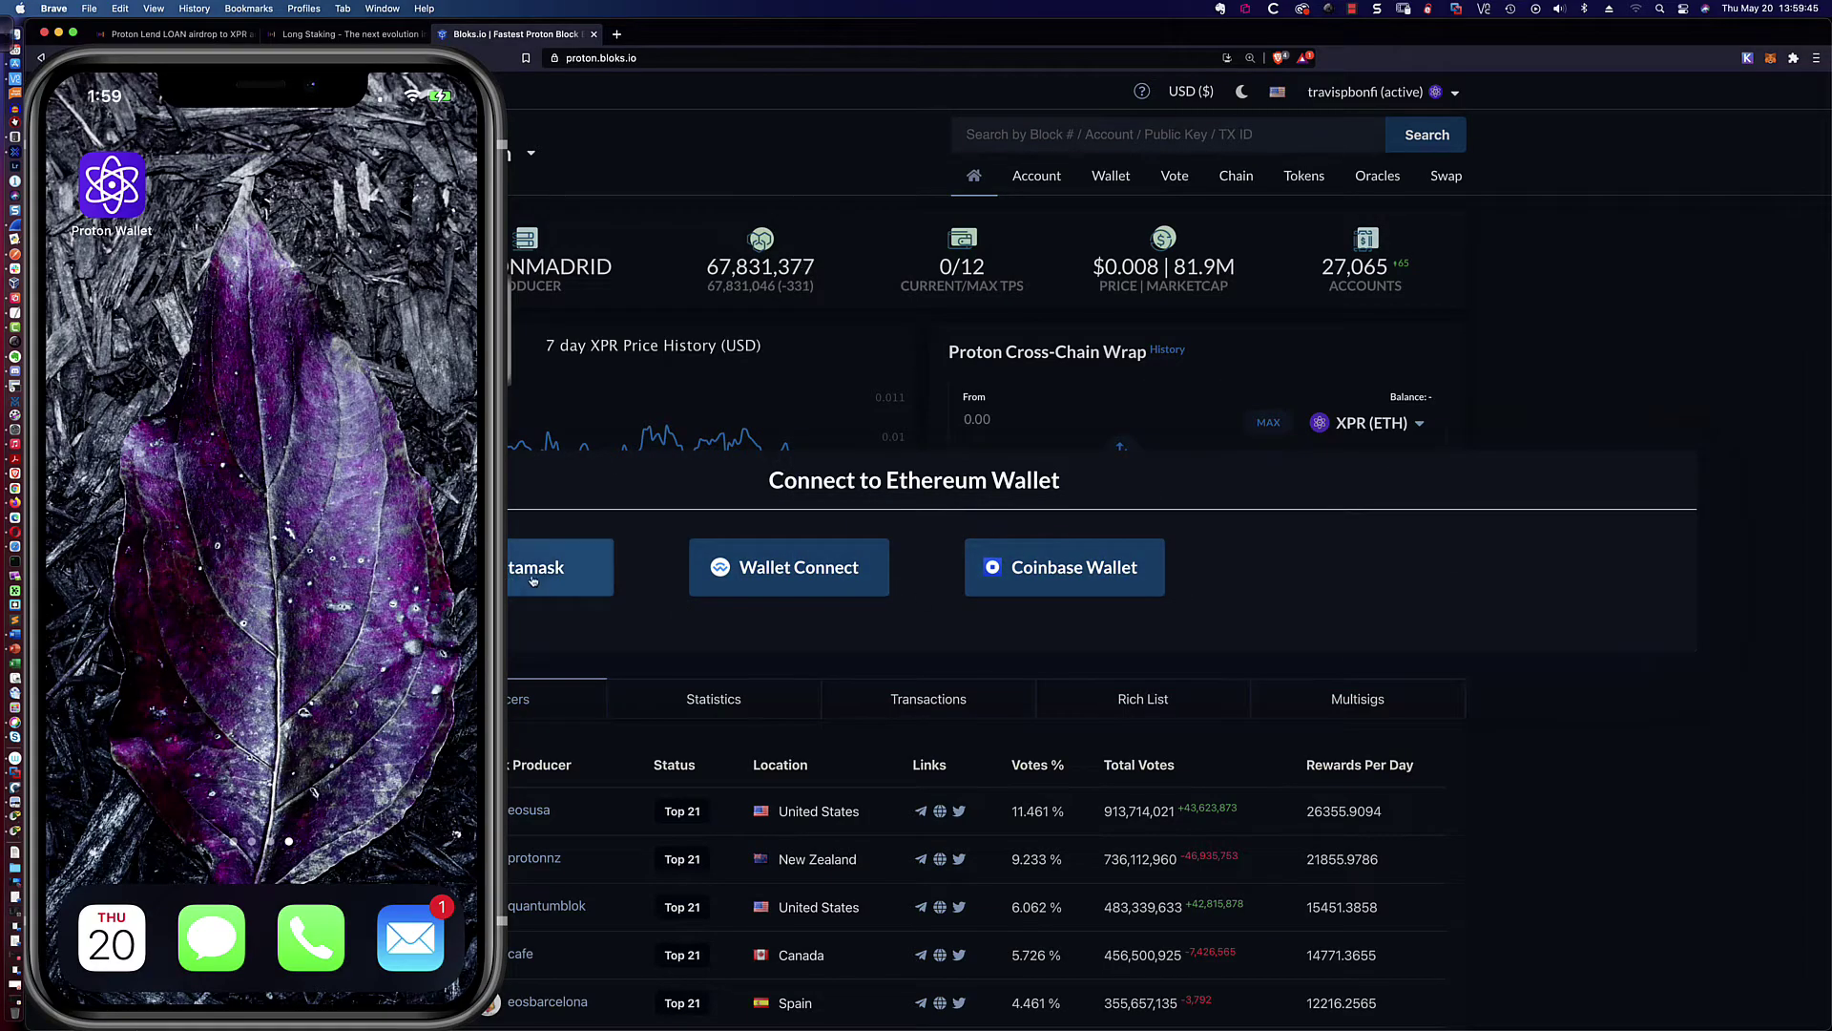
{"action": "left_click", "coordinate": [497, 570]}
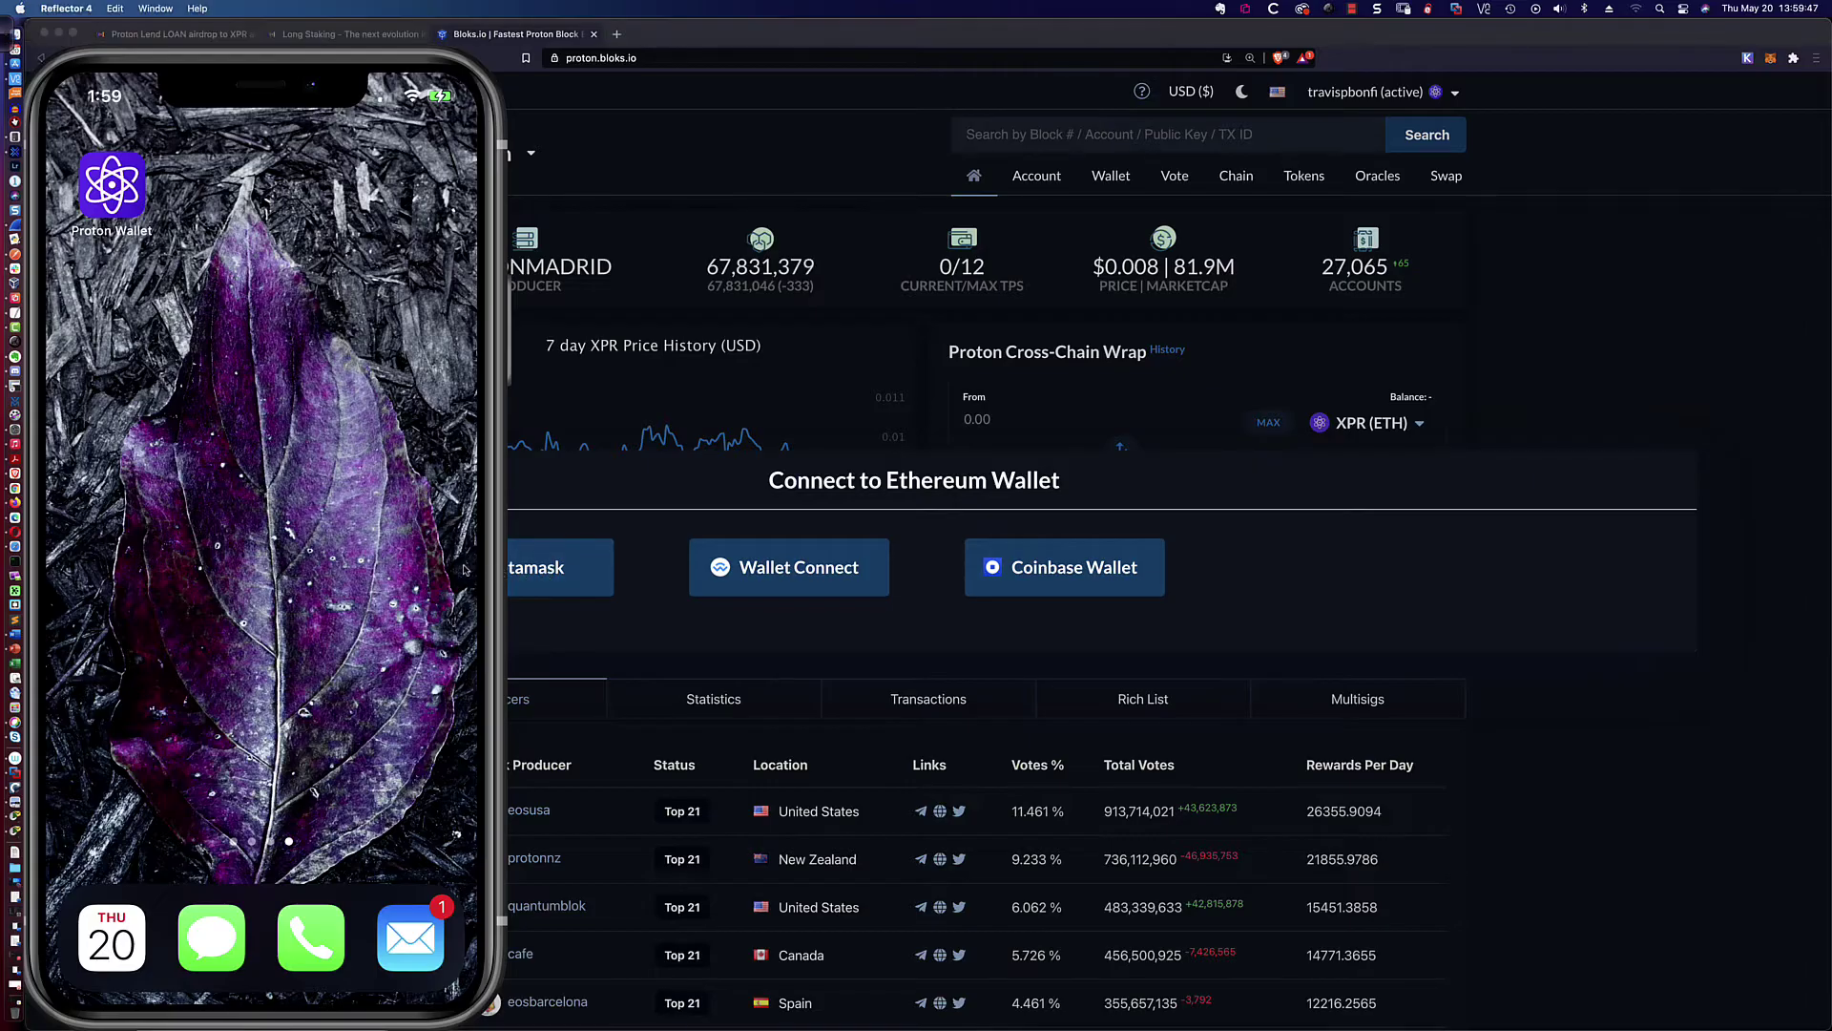
{"action": "left_click_drag", "start_coordinate": [497, 569], "coordinate": [400, 570]}
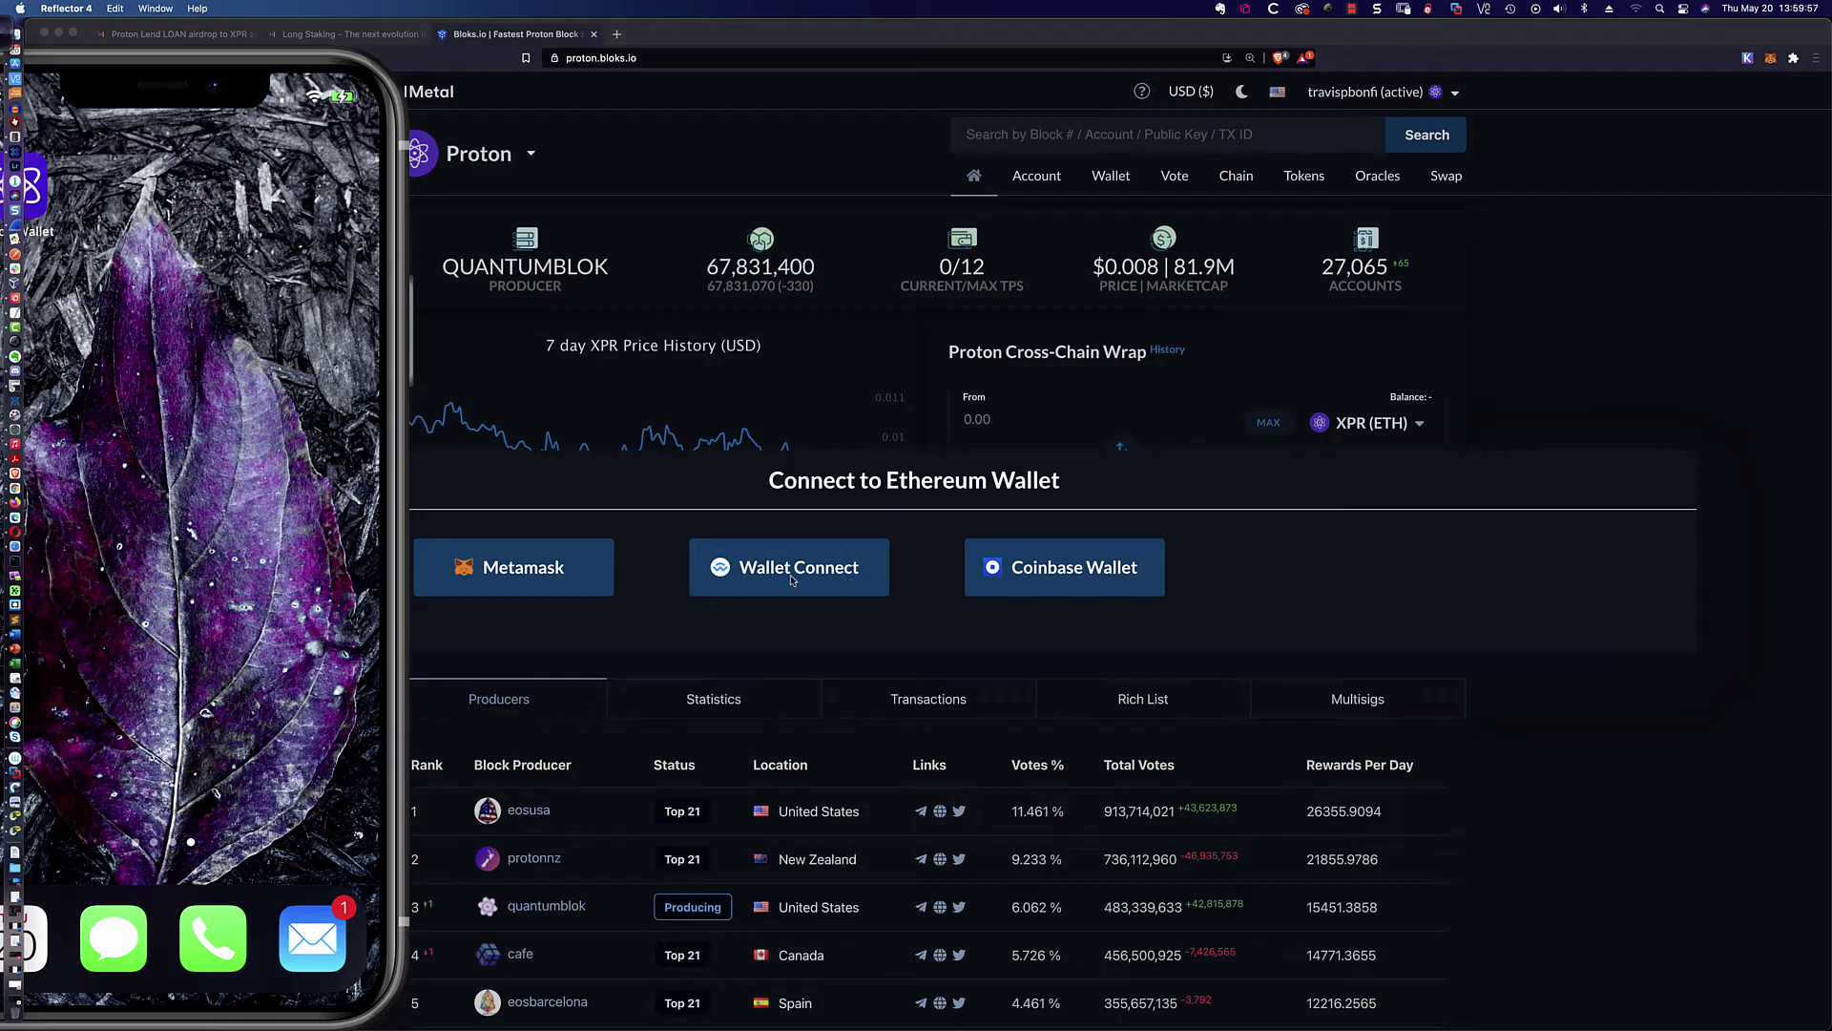
Connect MetaMask as the Ethereum wallet, copy its address, and slide the phone mirror right
{"action": "left_click", "coordinate": [514, 572]}
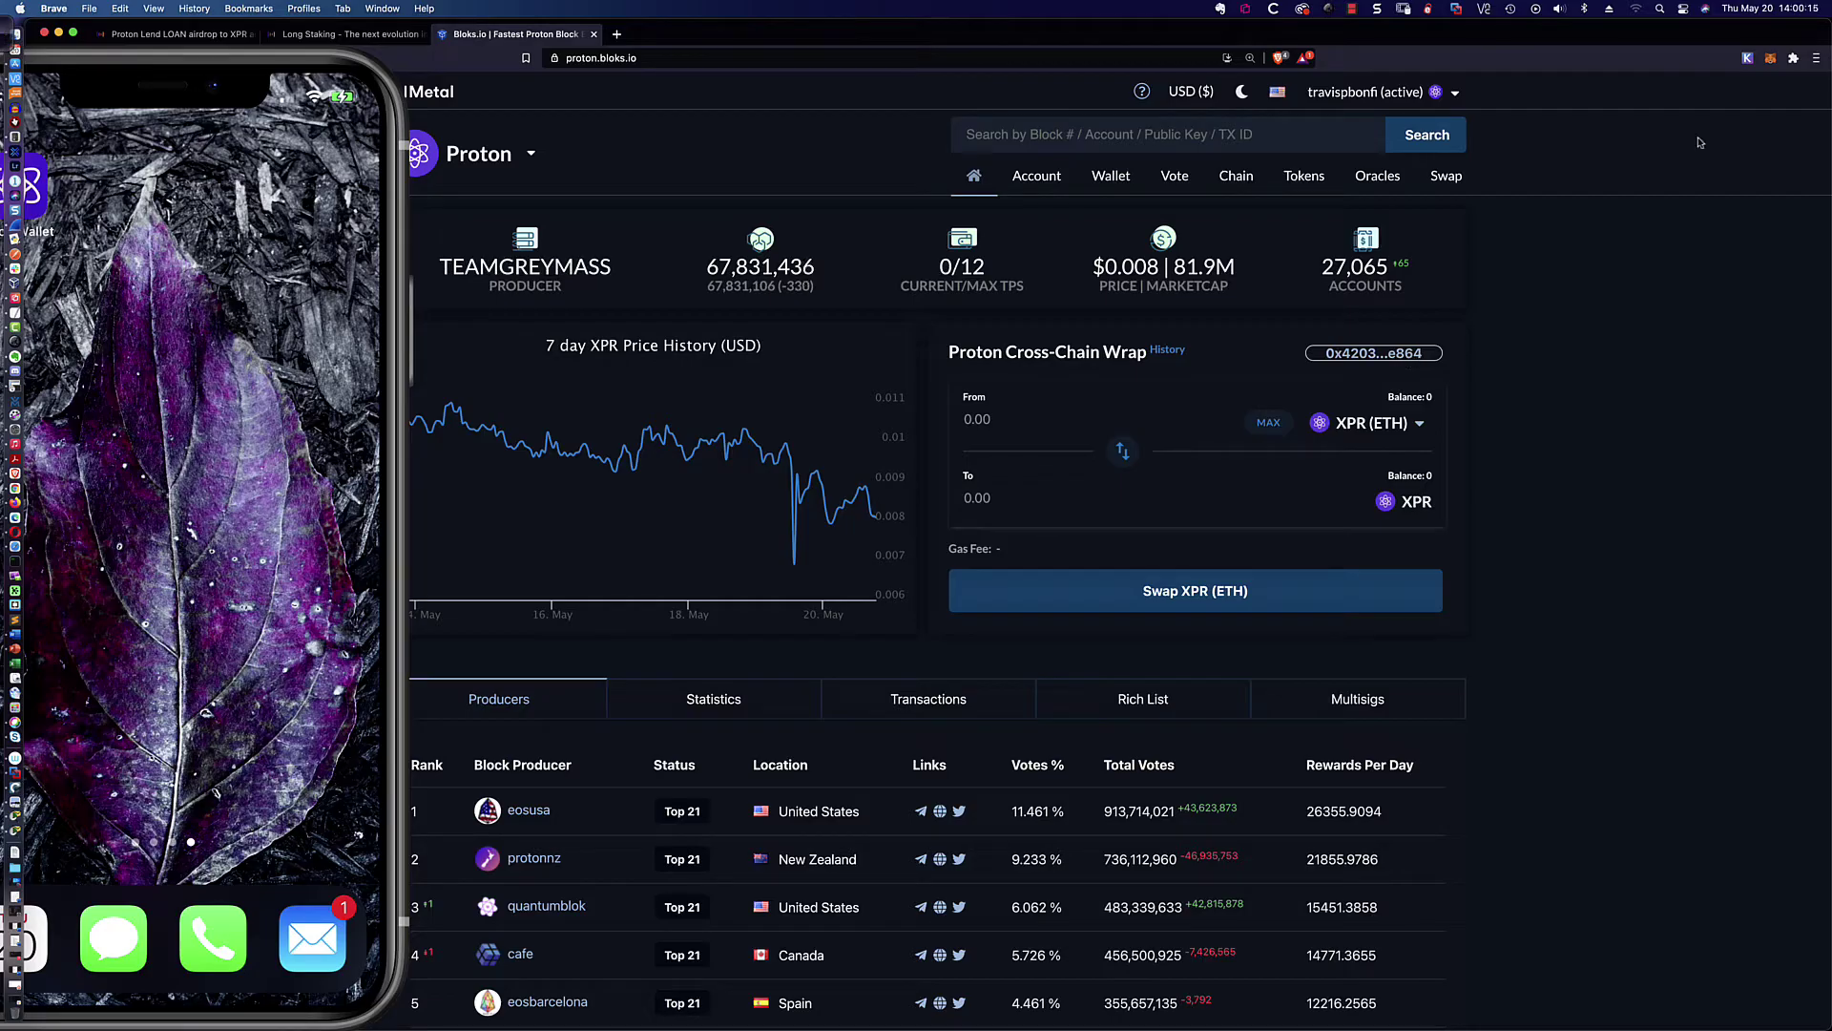
{"action": "left_click", "coordinate": [1772, 59]}
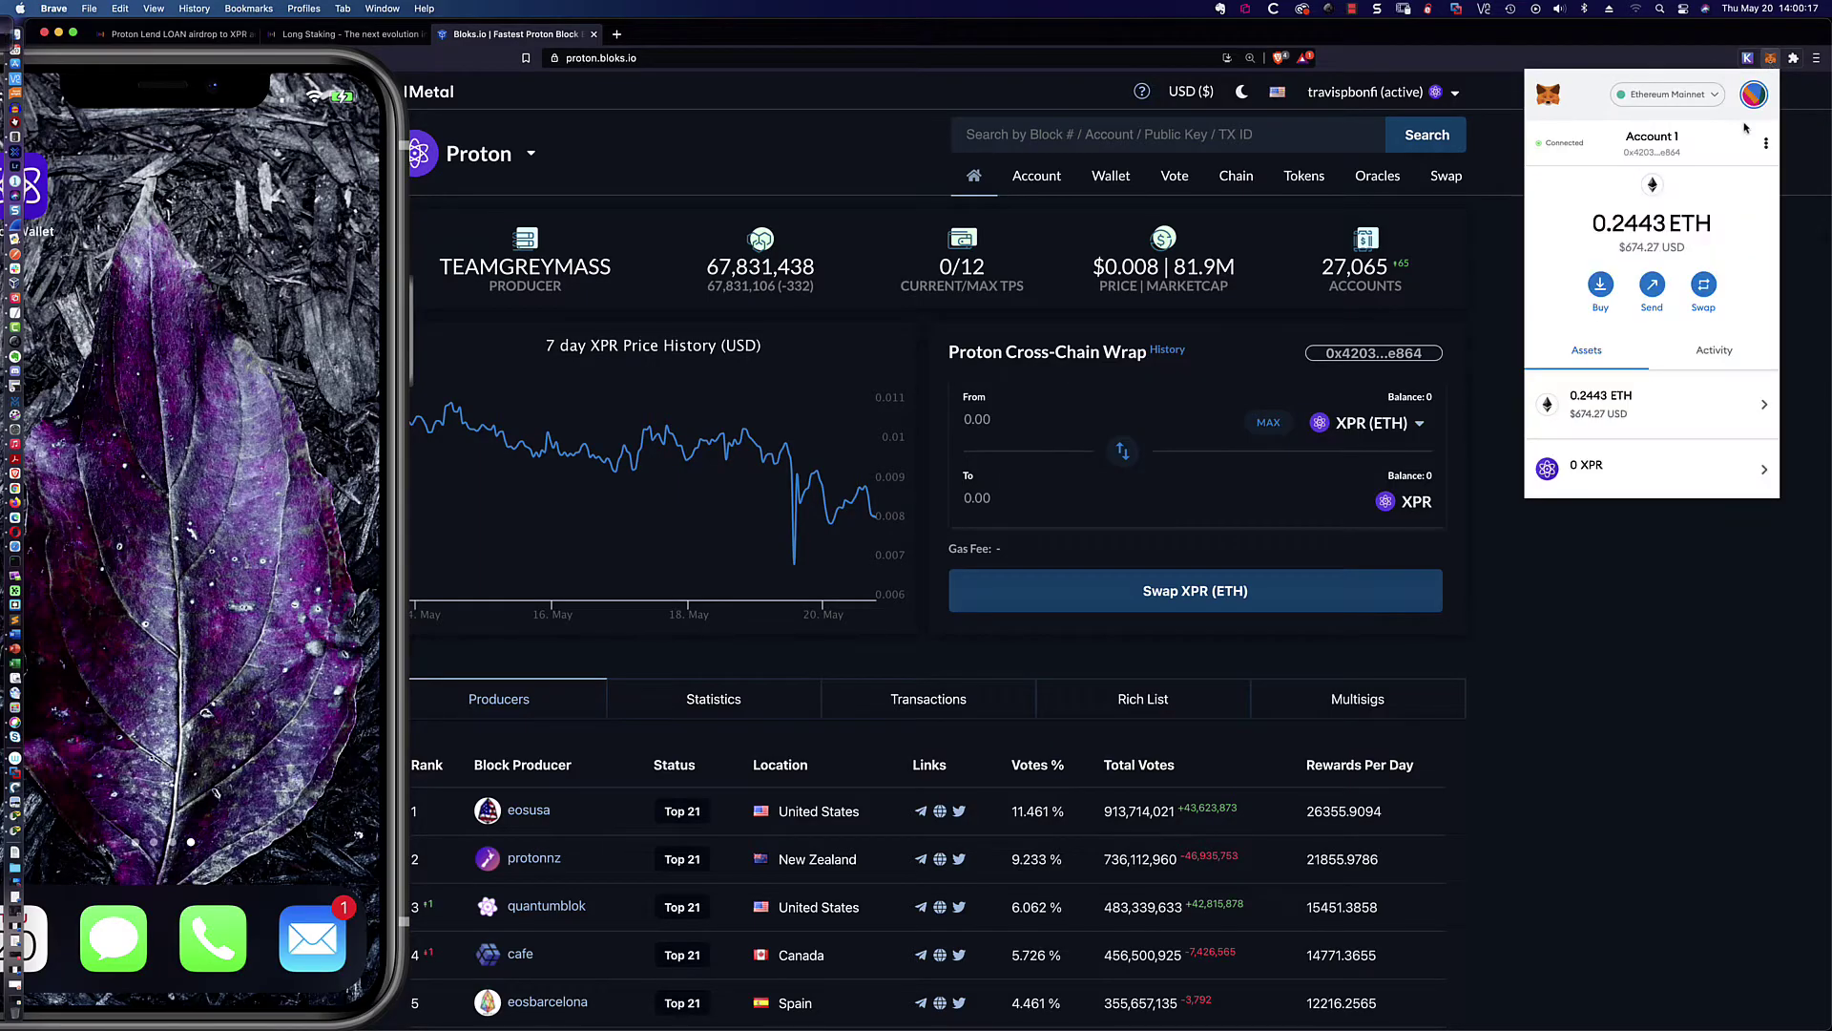
{"action": "left_click", "coordinate": [1672, 162]}
{"action": "left_click", "coordinate": [1575, 569]}
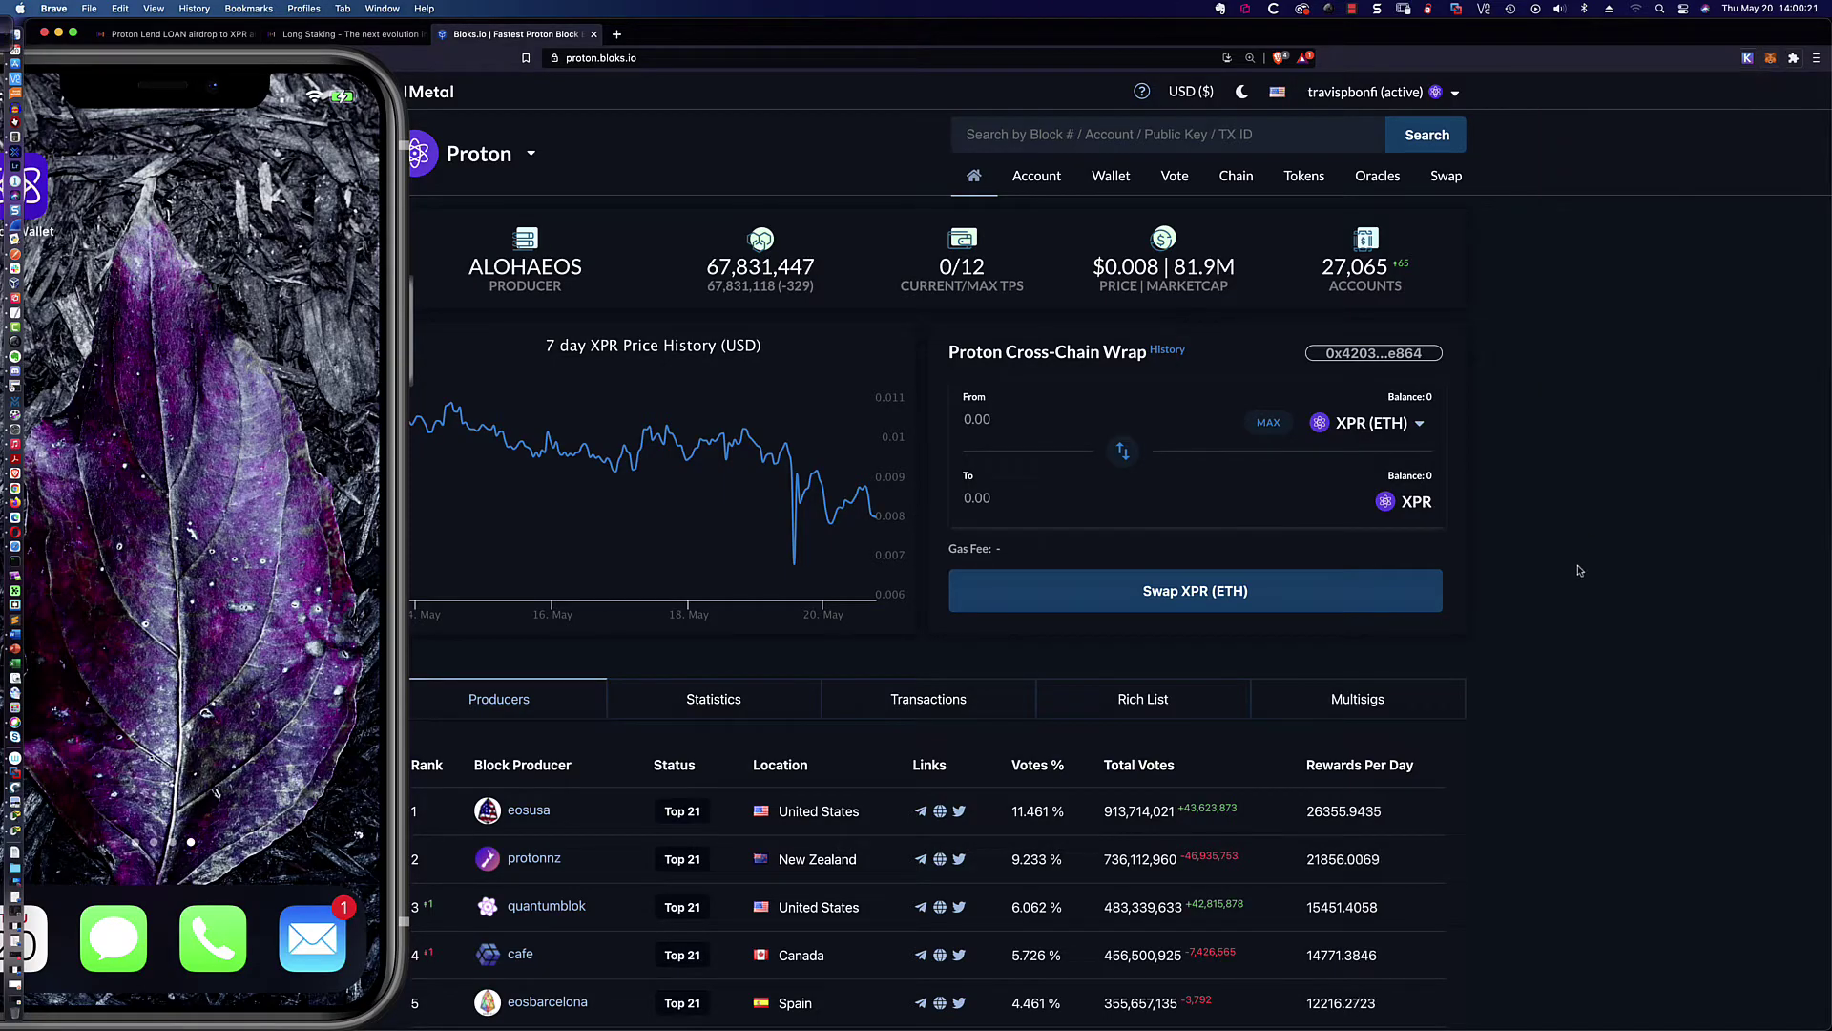
{"action": "left_click", "coordinate": [404, 252]}
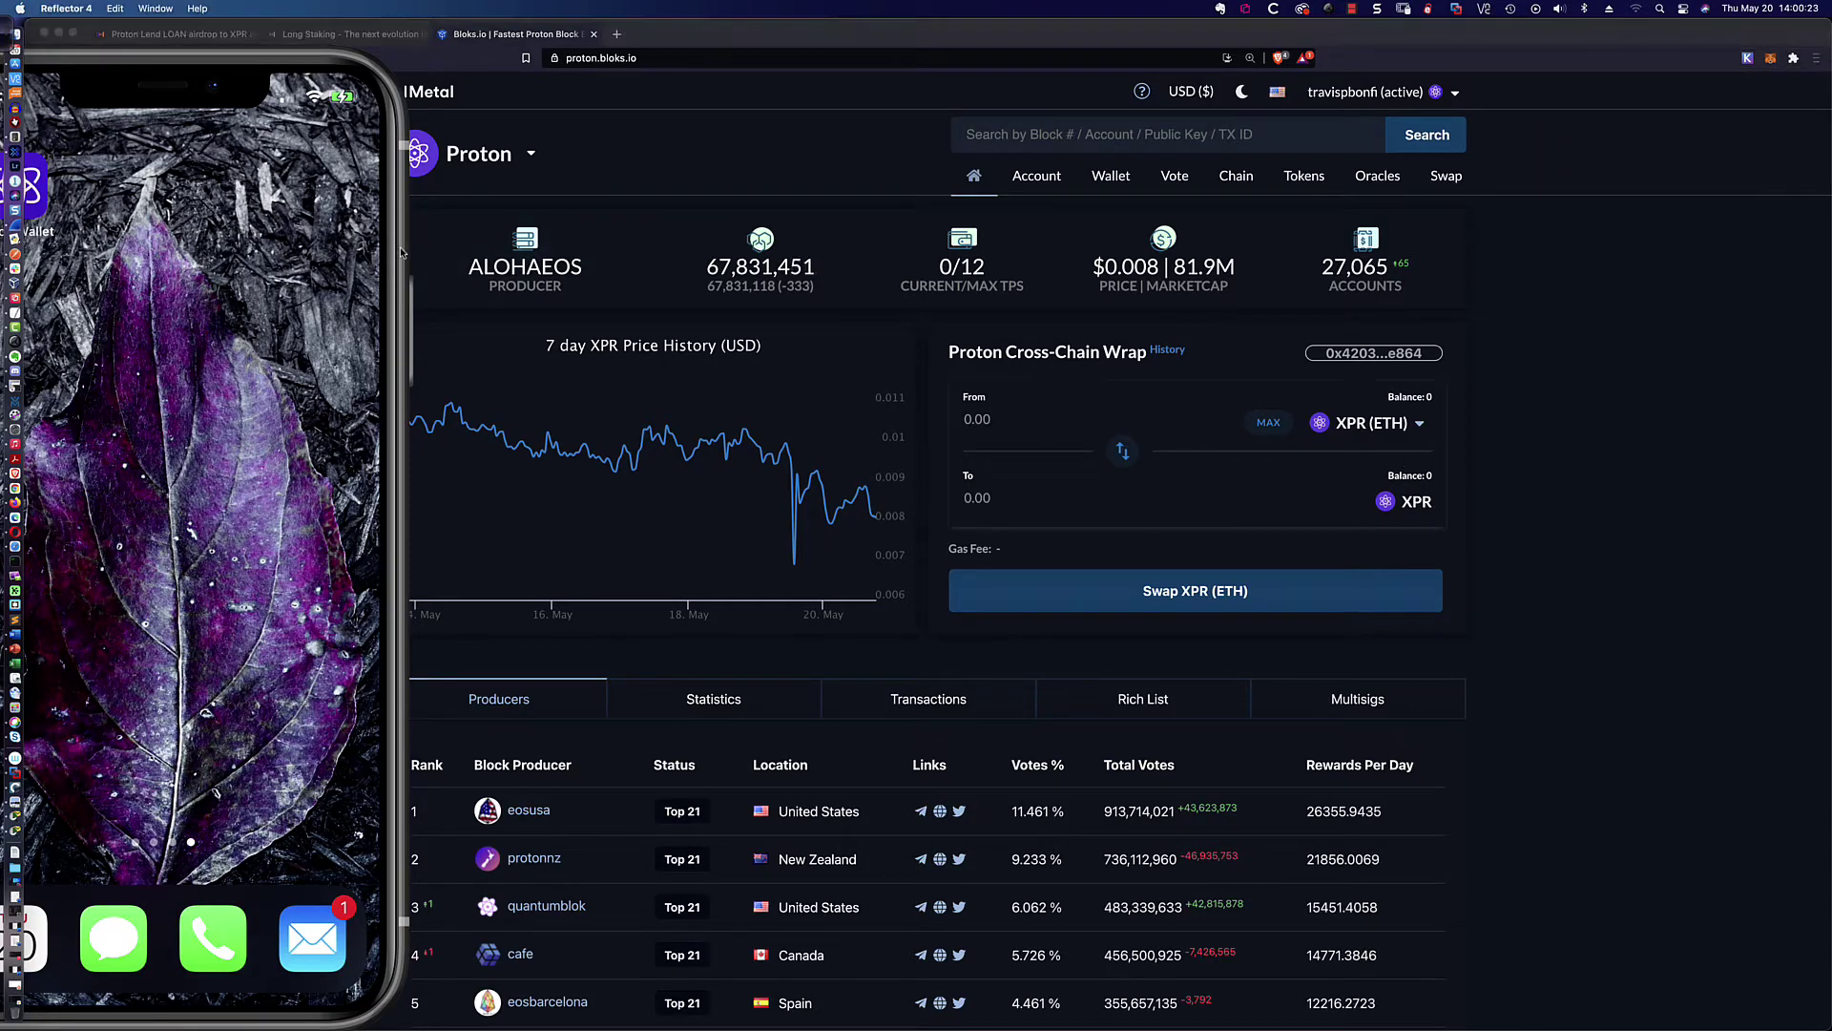
{"action": "left_click_drag", "start_coordinate": [401, 255], "coordinate": [509, 257]}
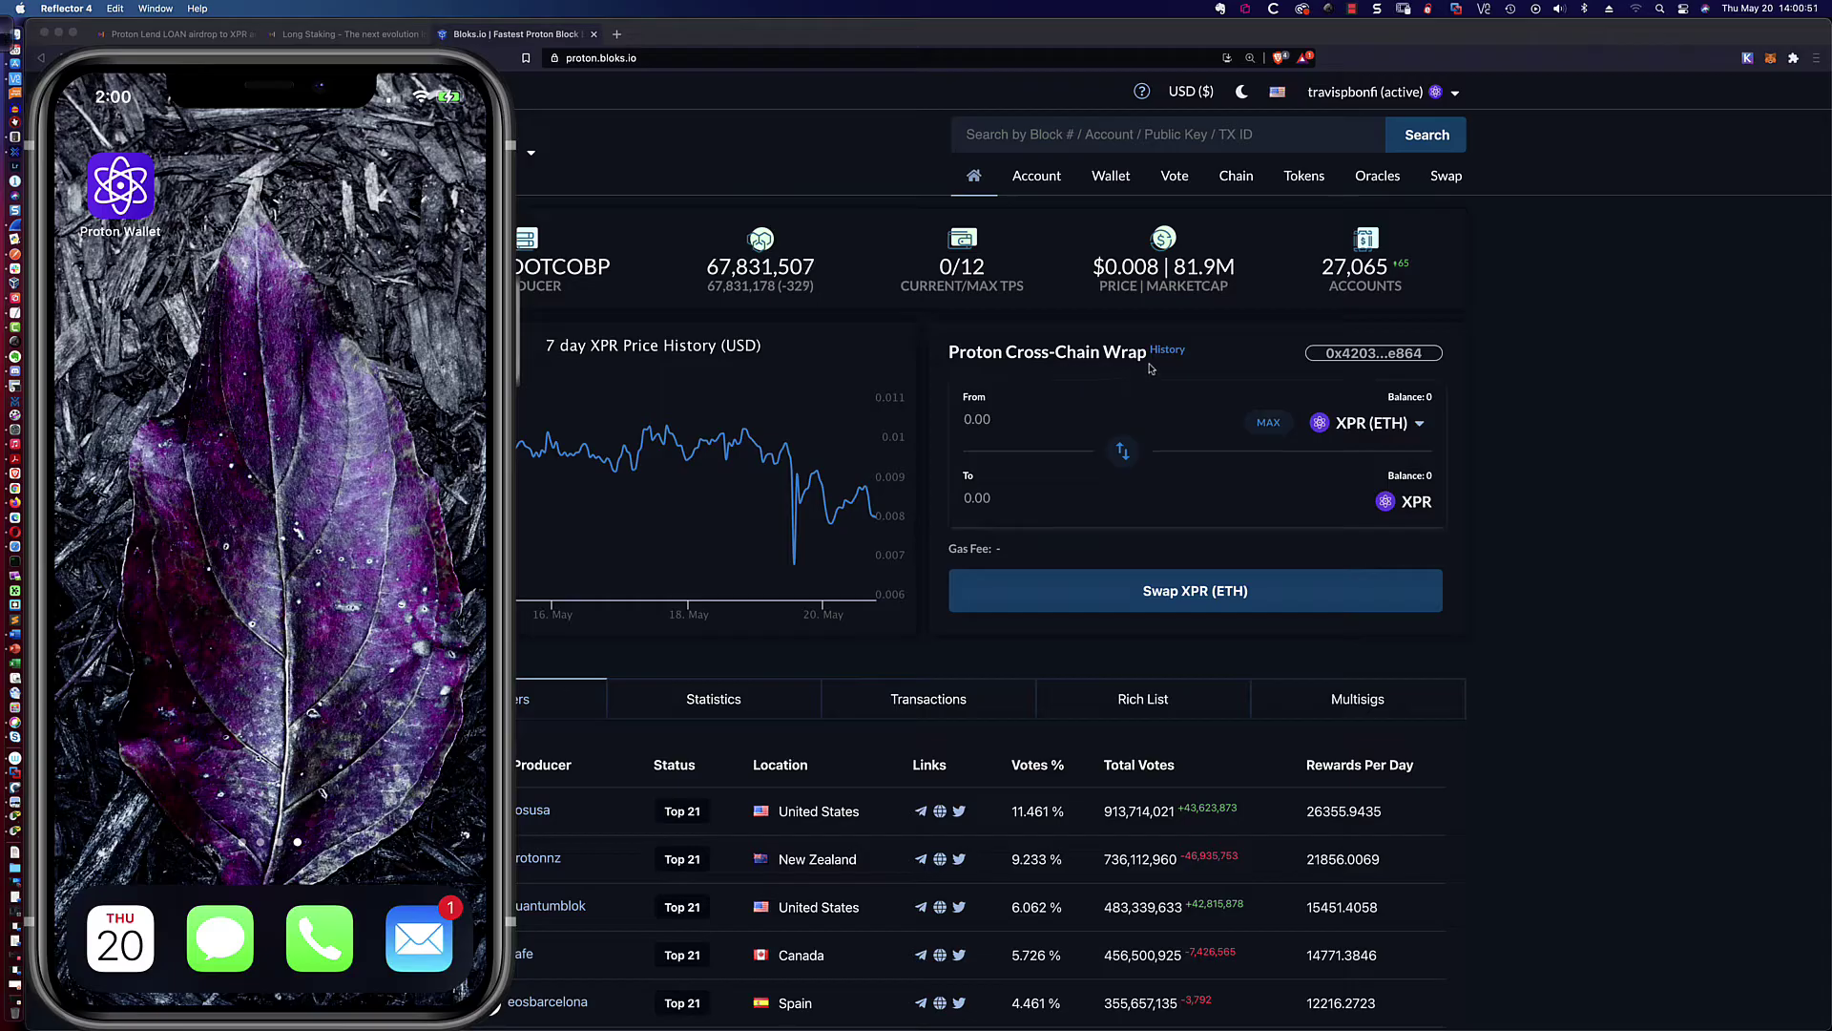
Choose Ethereum (ETH) as the wrap source and enter 0.1212 to receive 0.1212 XETH
{"action": "left_click", "coordinate": [1418, 427]}
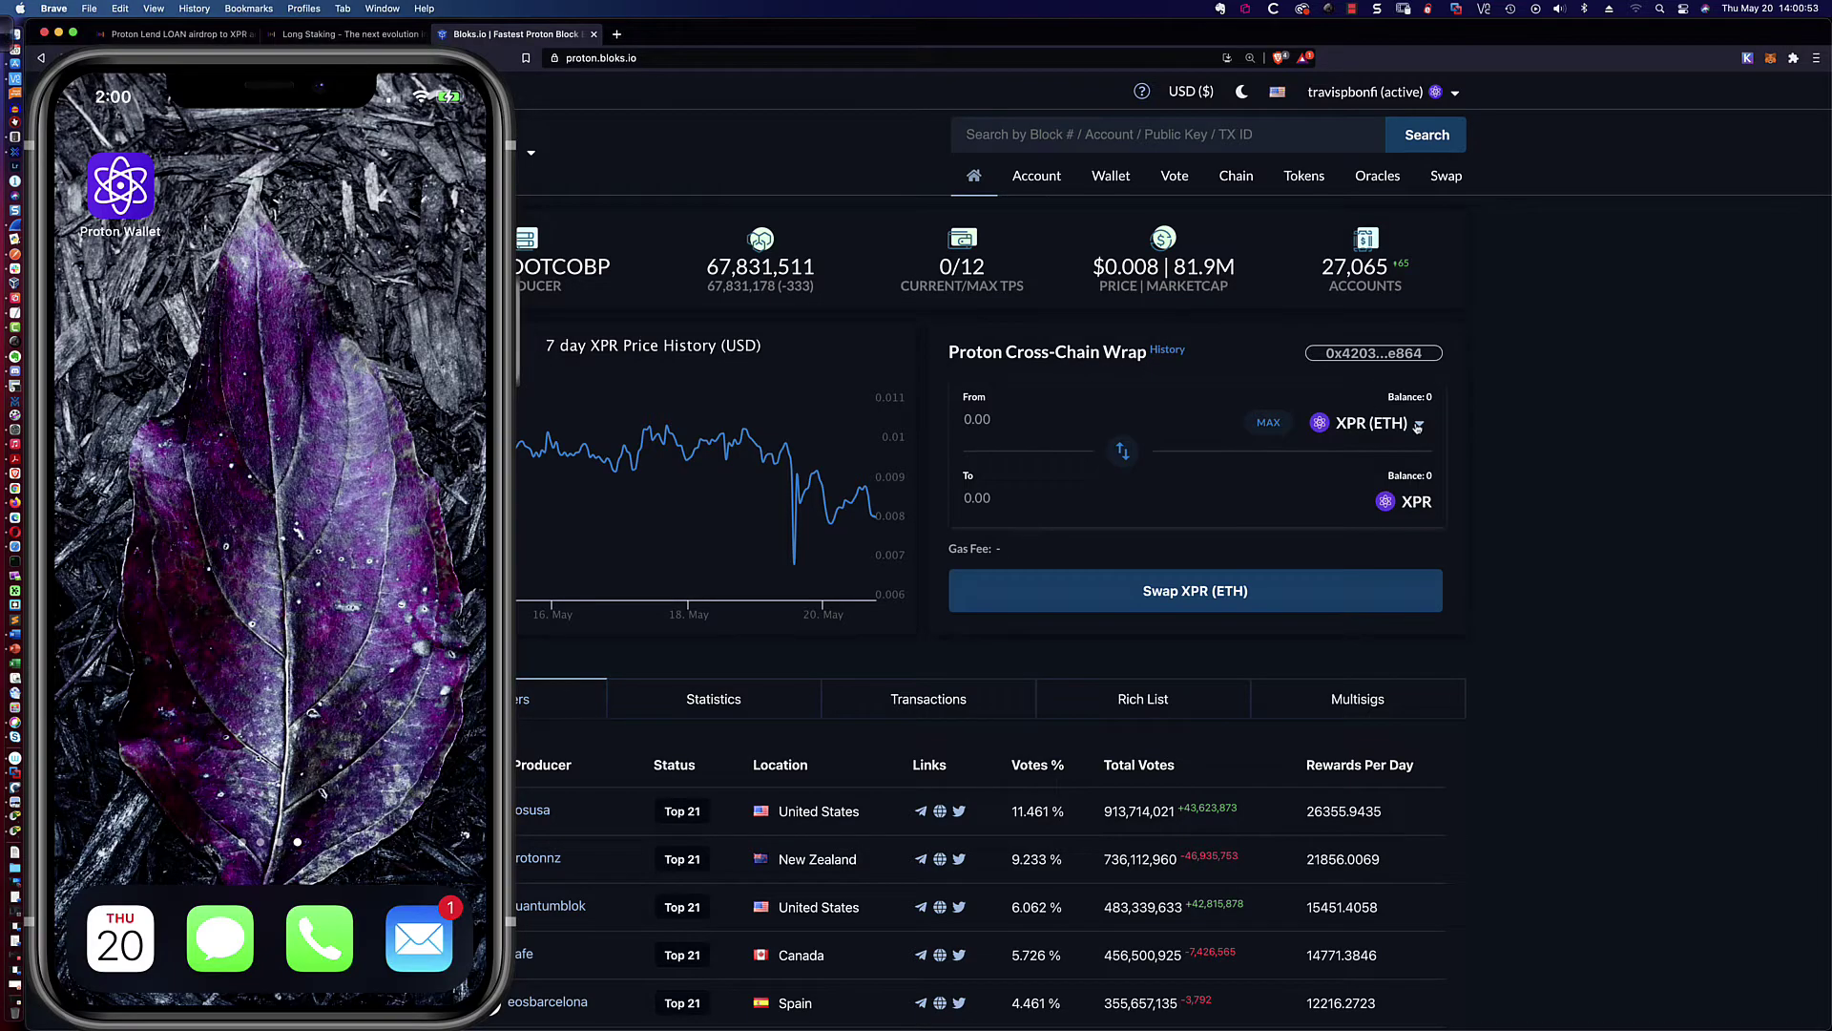
{"action": "left_click", "coordinate": [1418, 426]}
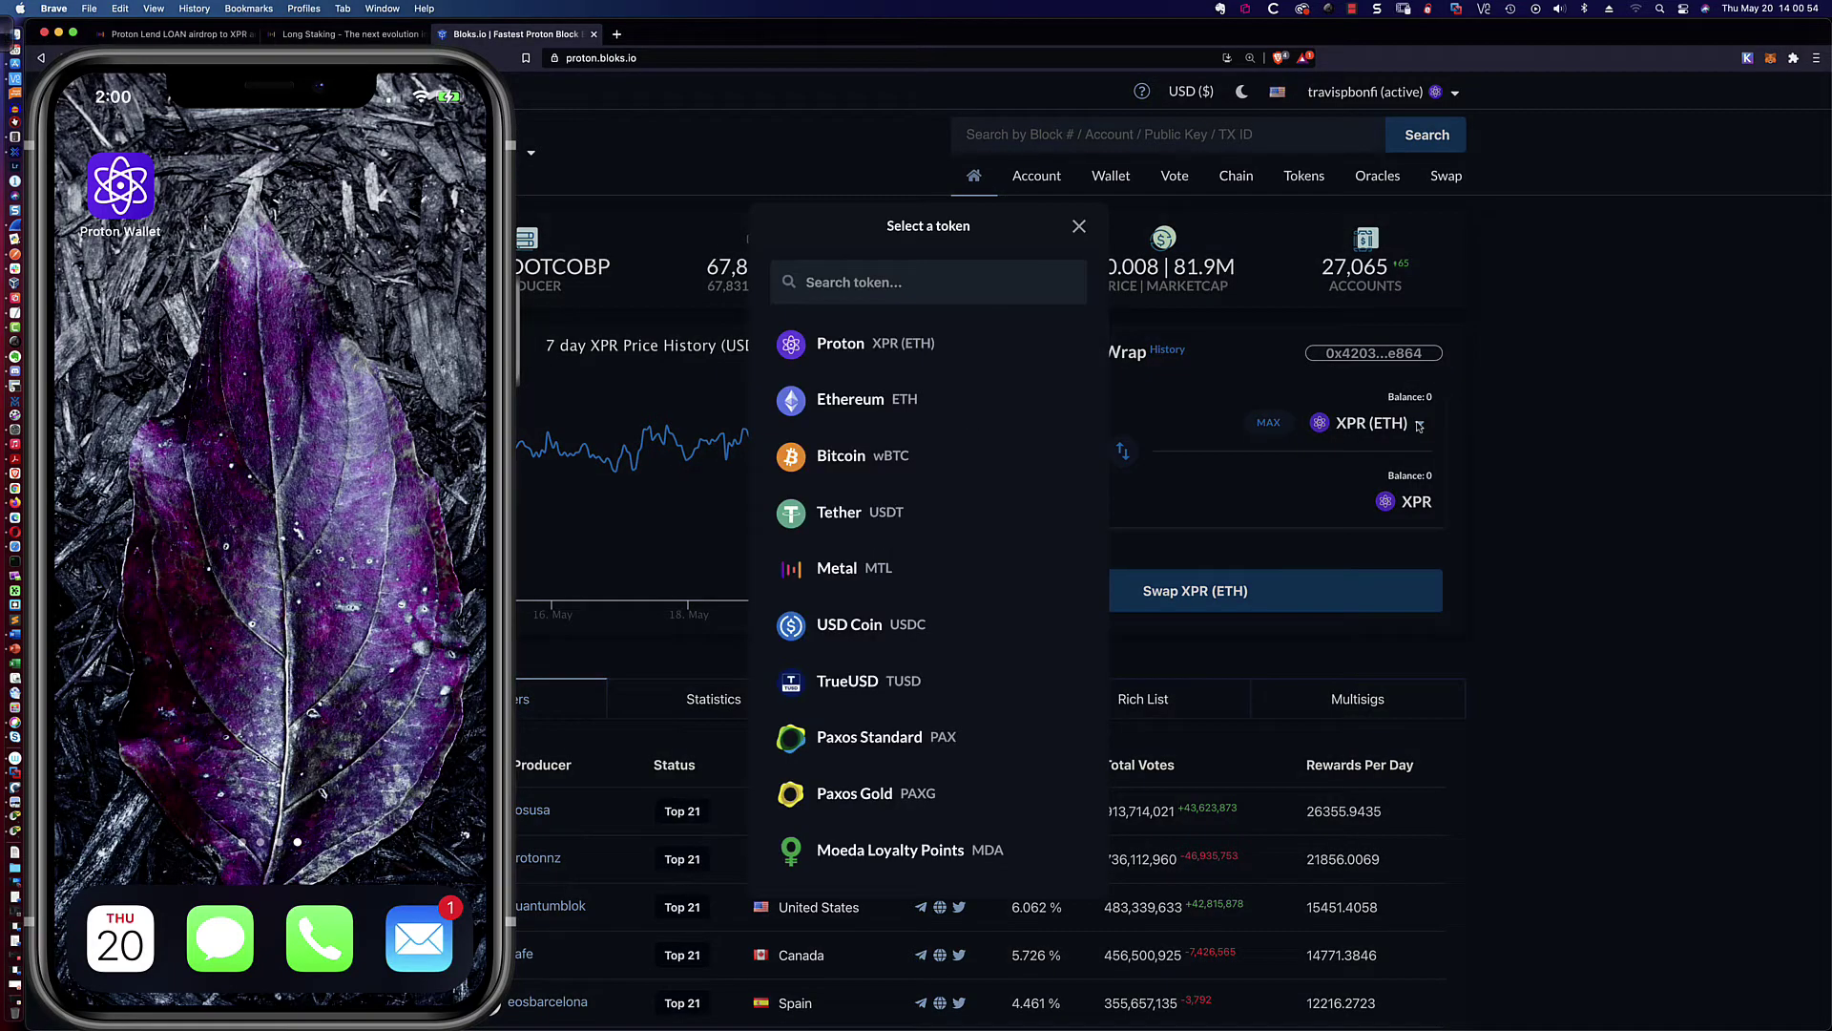
{"action": "left_click", "coordinate": [838, 403]}
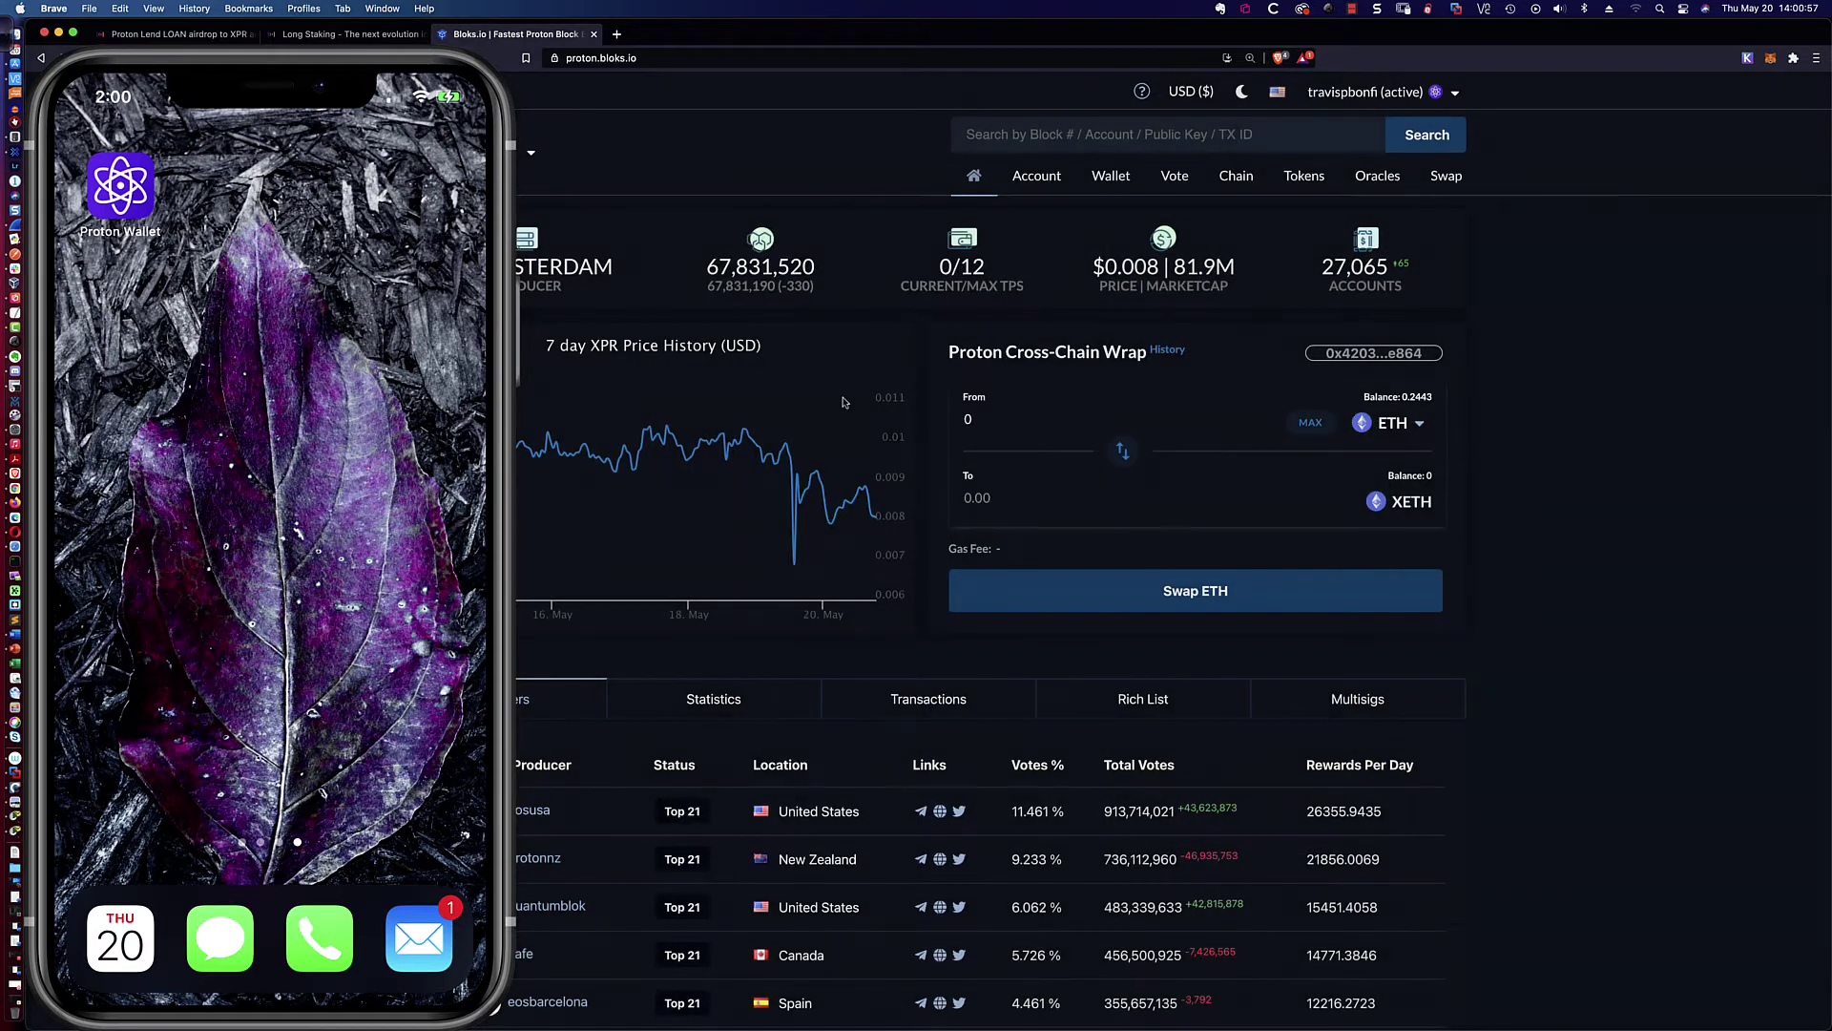
{"action": "left_click", "coordinate": [986, 421]}
{"action": "type", "text": ".1212"}
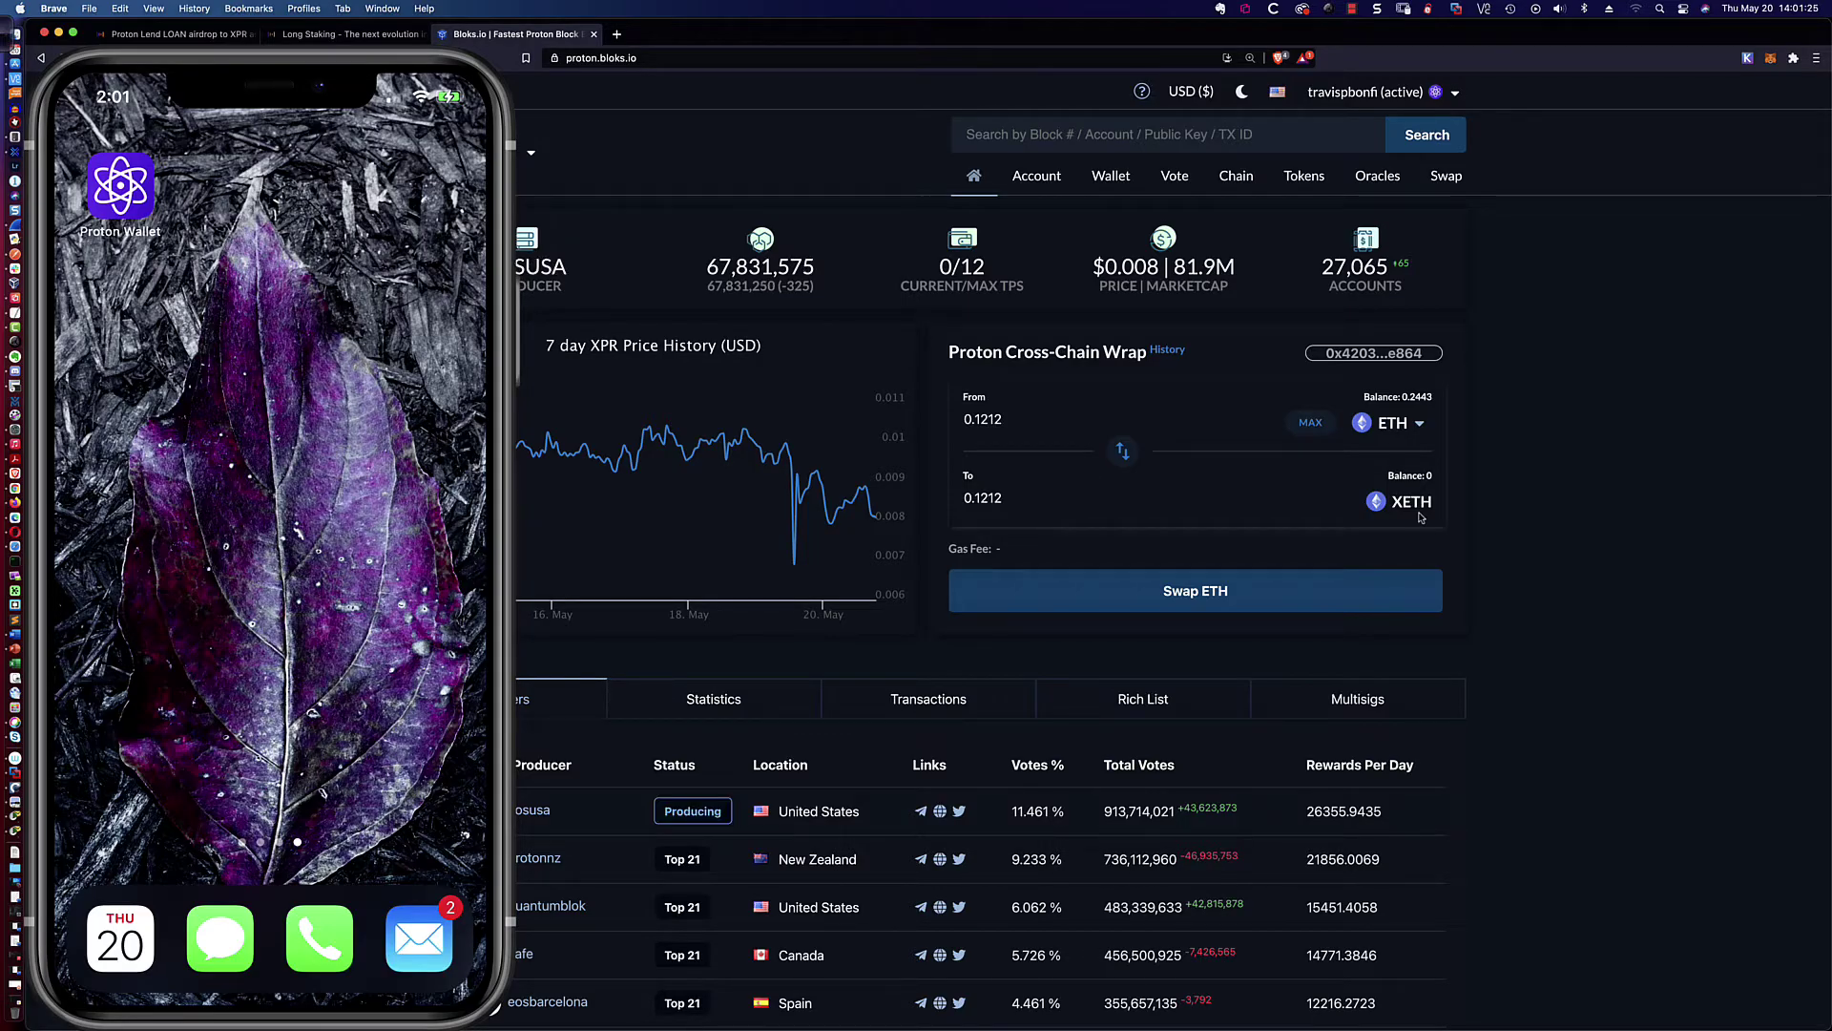
Submit the 0.1212 ETH wrap and confirm the transaction in MetaMask
{"action": "left_click", "coordinate": [1235, 573]}
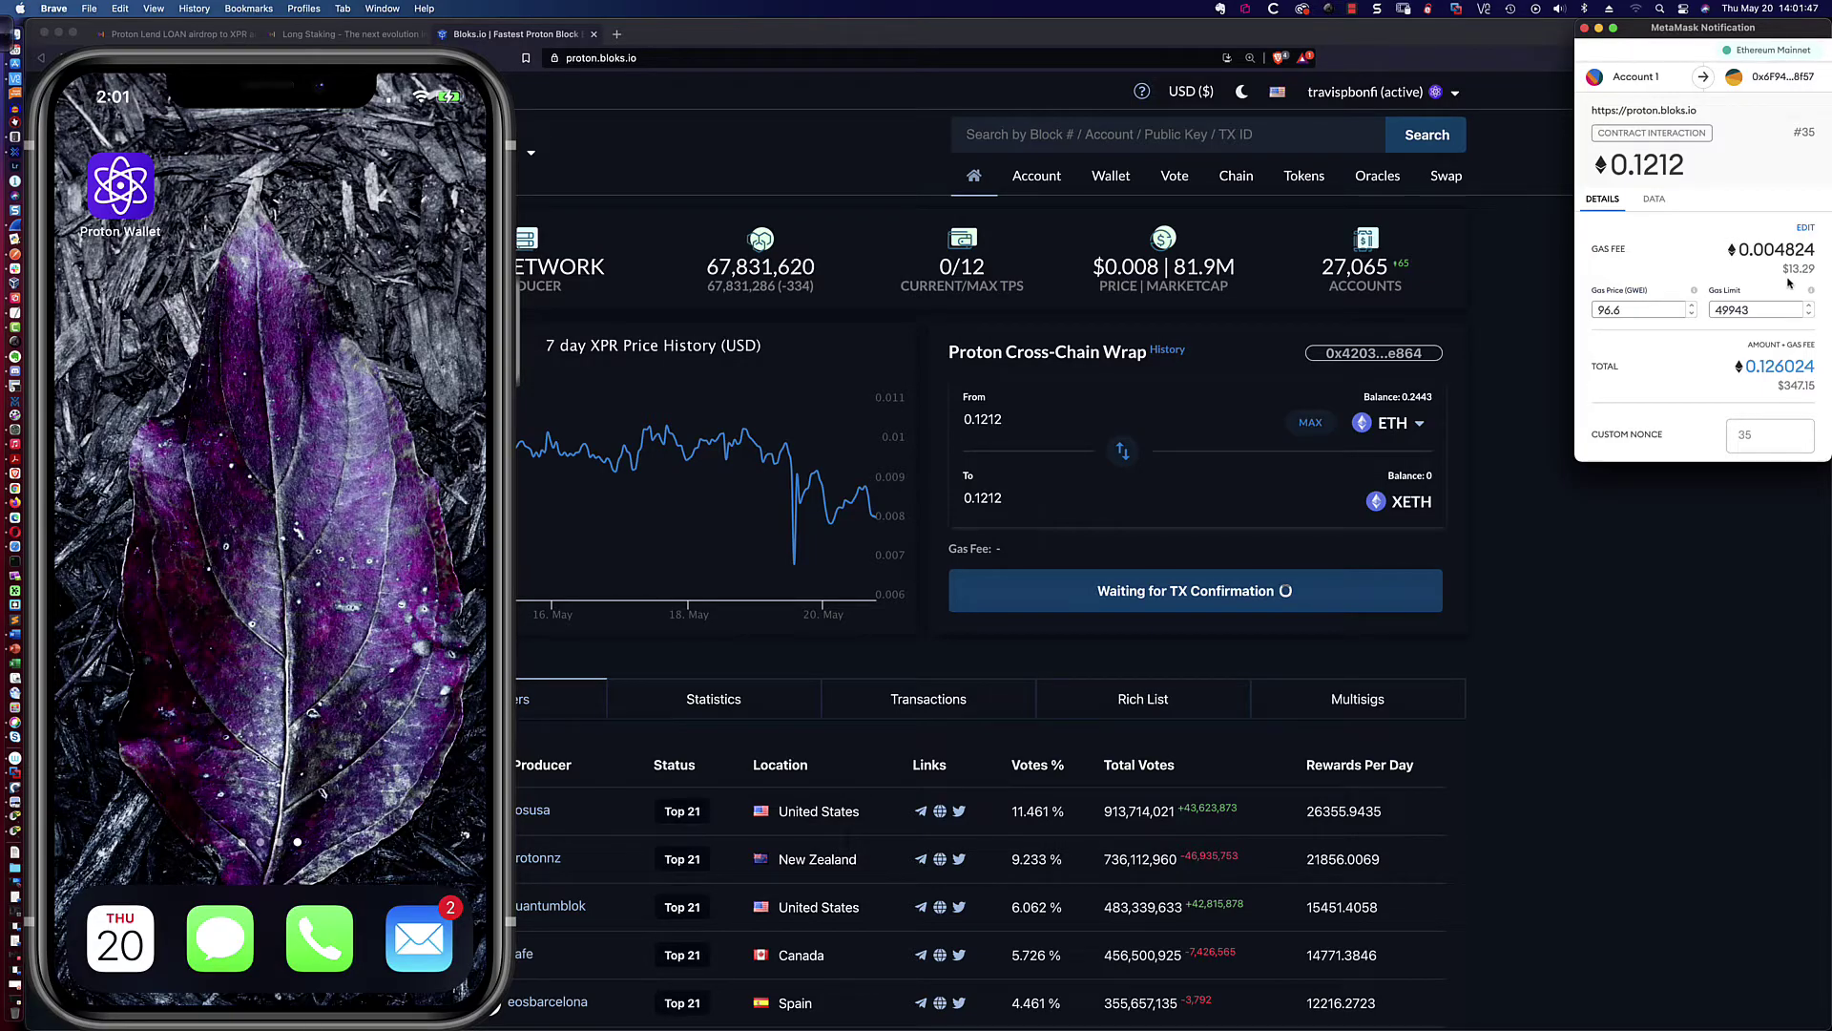
{"action": "scroll", "coordinate": [1789, 283], "scroll_direction": "down", "scroll_amount": 2}
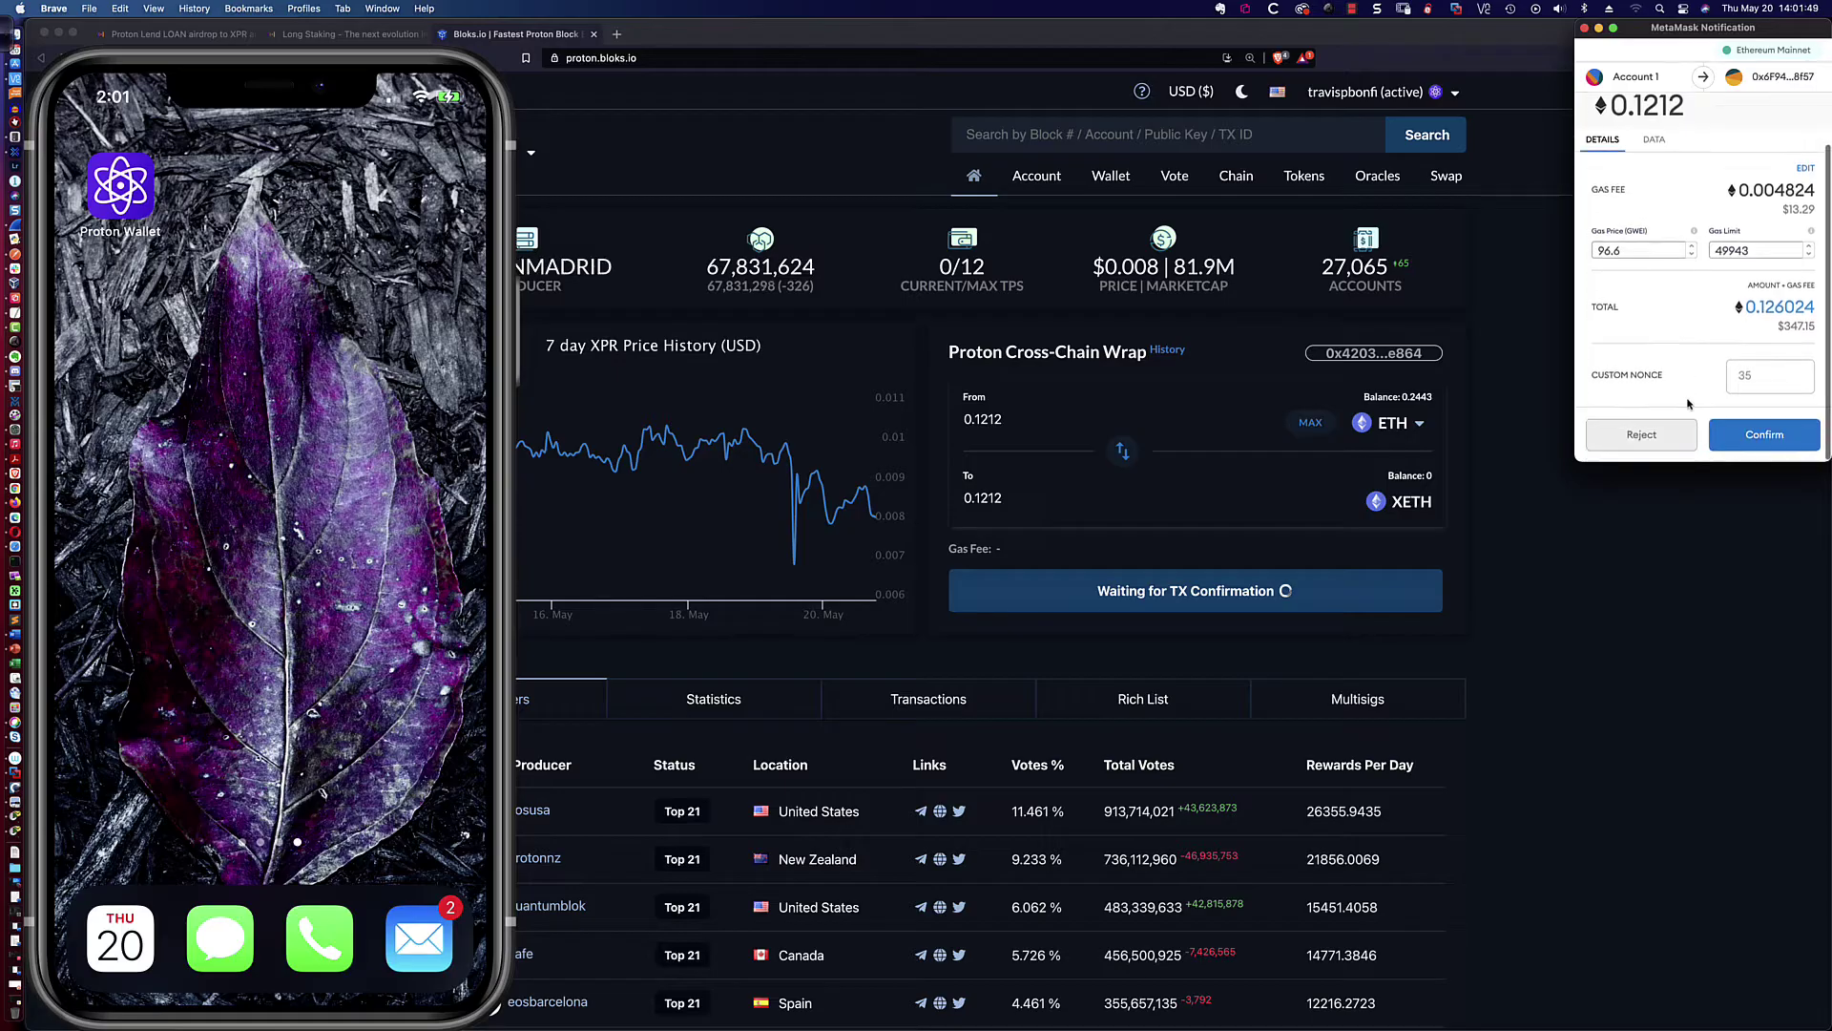
{"action": "left_click", "coordinate": [1757, 435]}
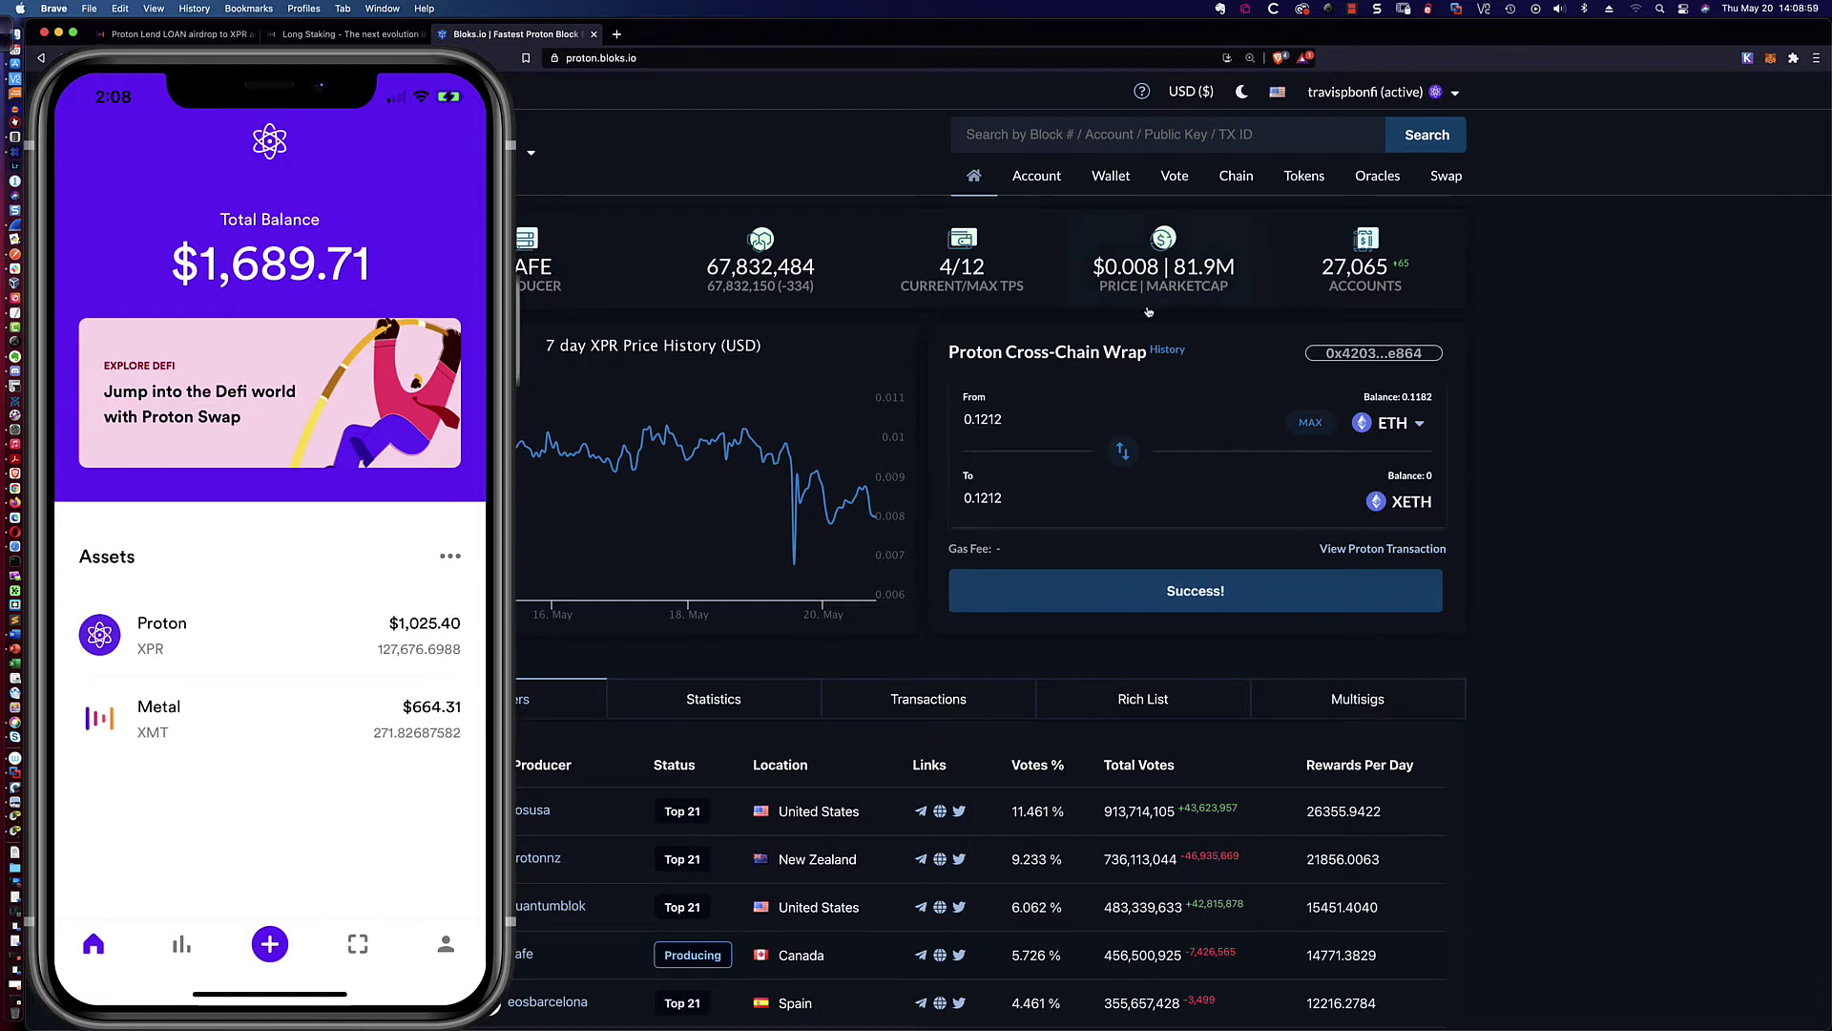
Check the account page showing 0.1212 XETH, then switch to the Wallet transfer page
{"action": "left_click", "coordinate": [1038, 177]}
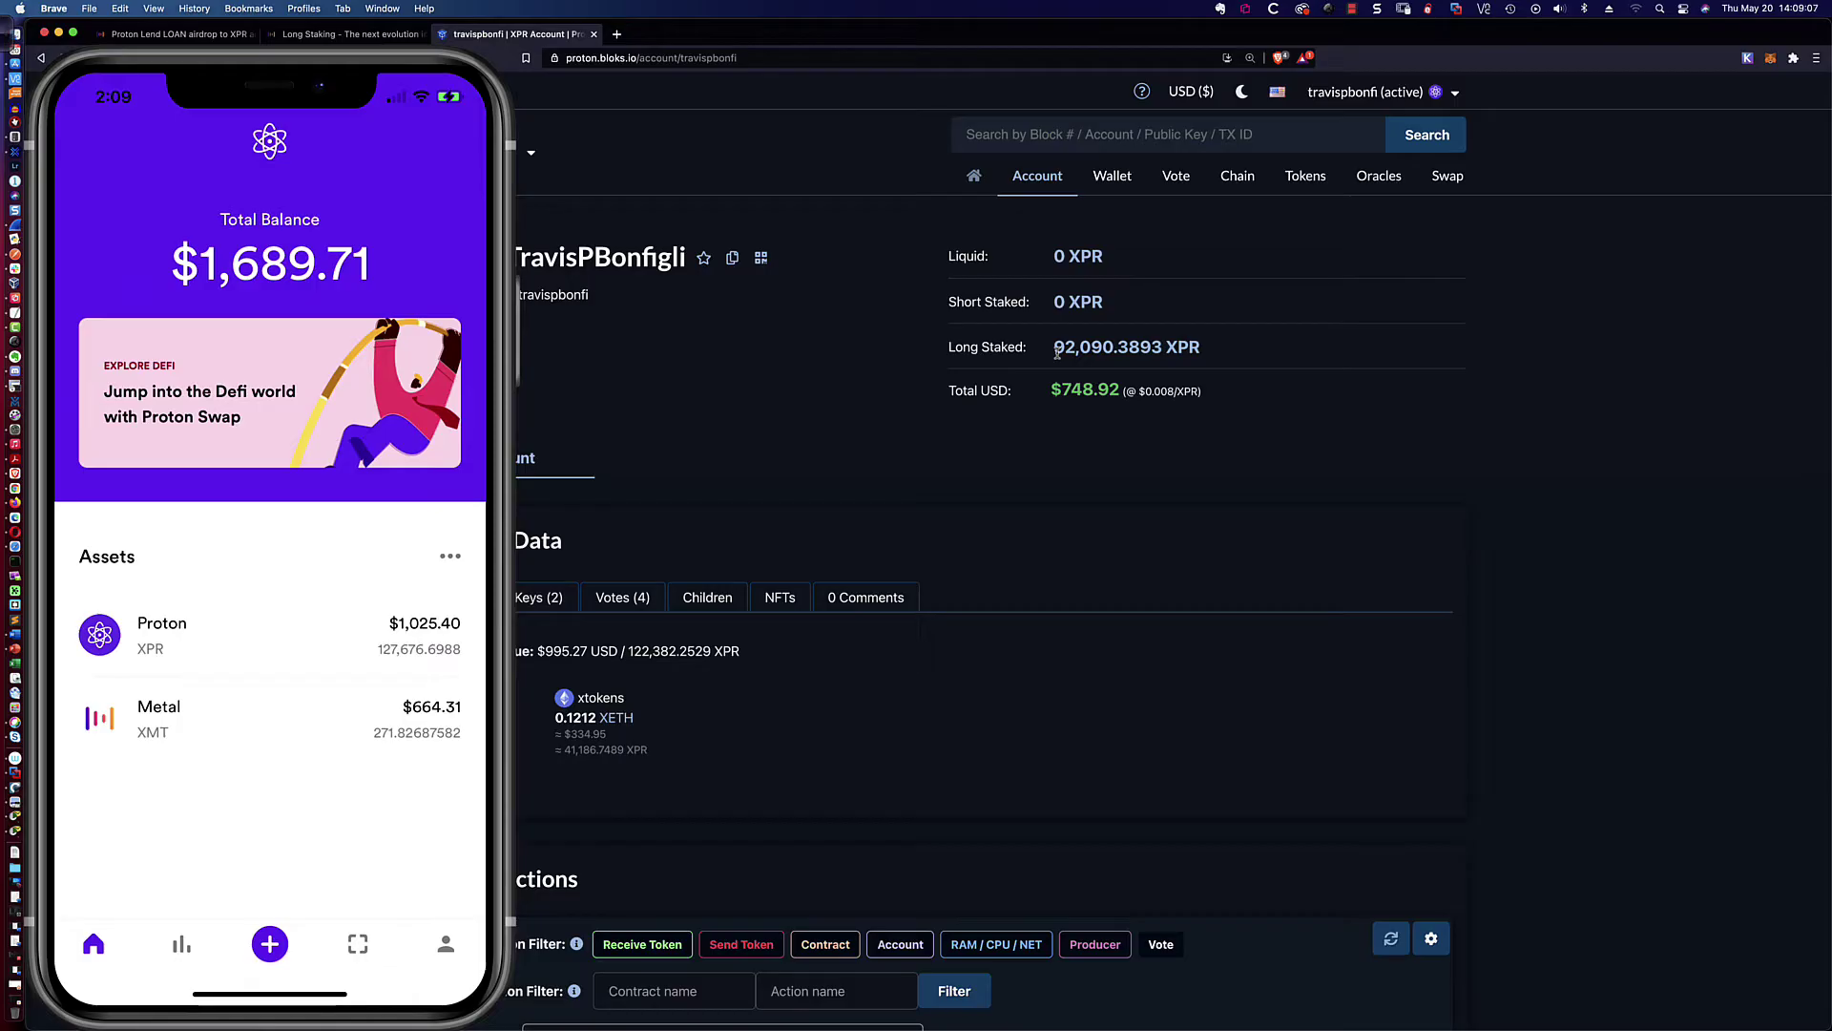
{"action": "left_click", "coordinate": [1111, 178]}
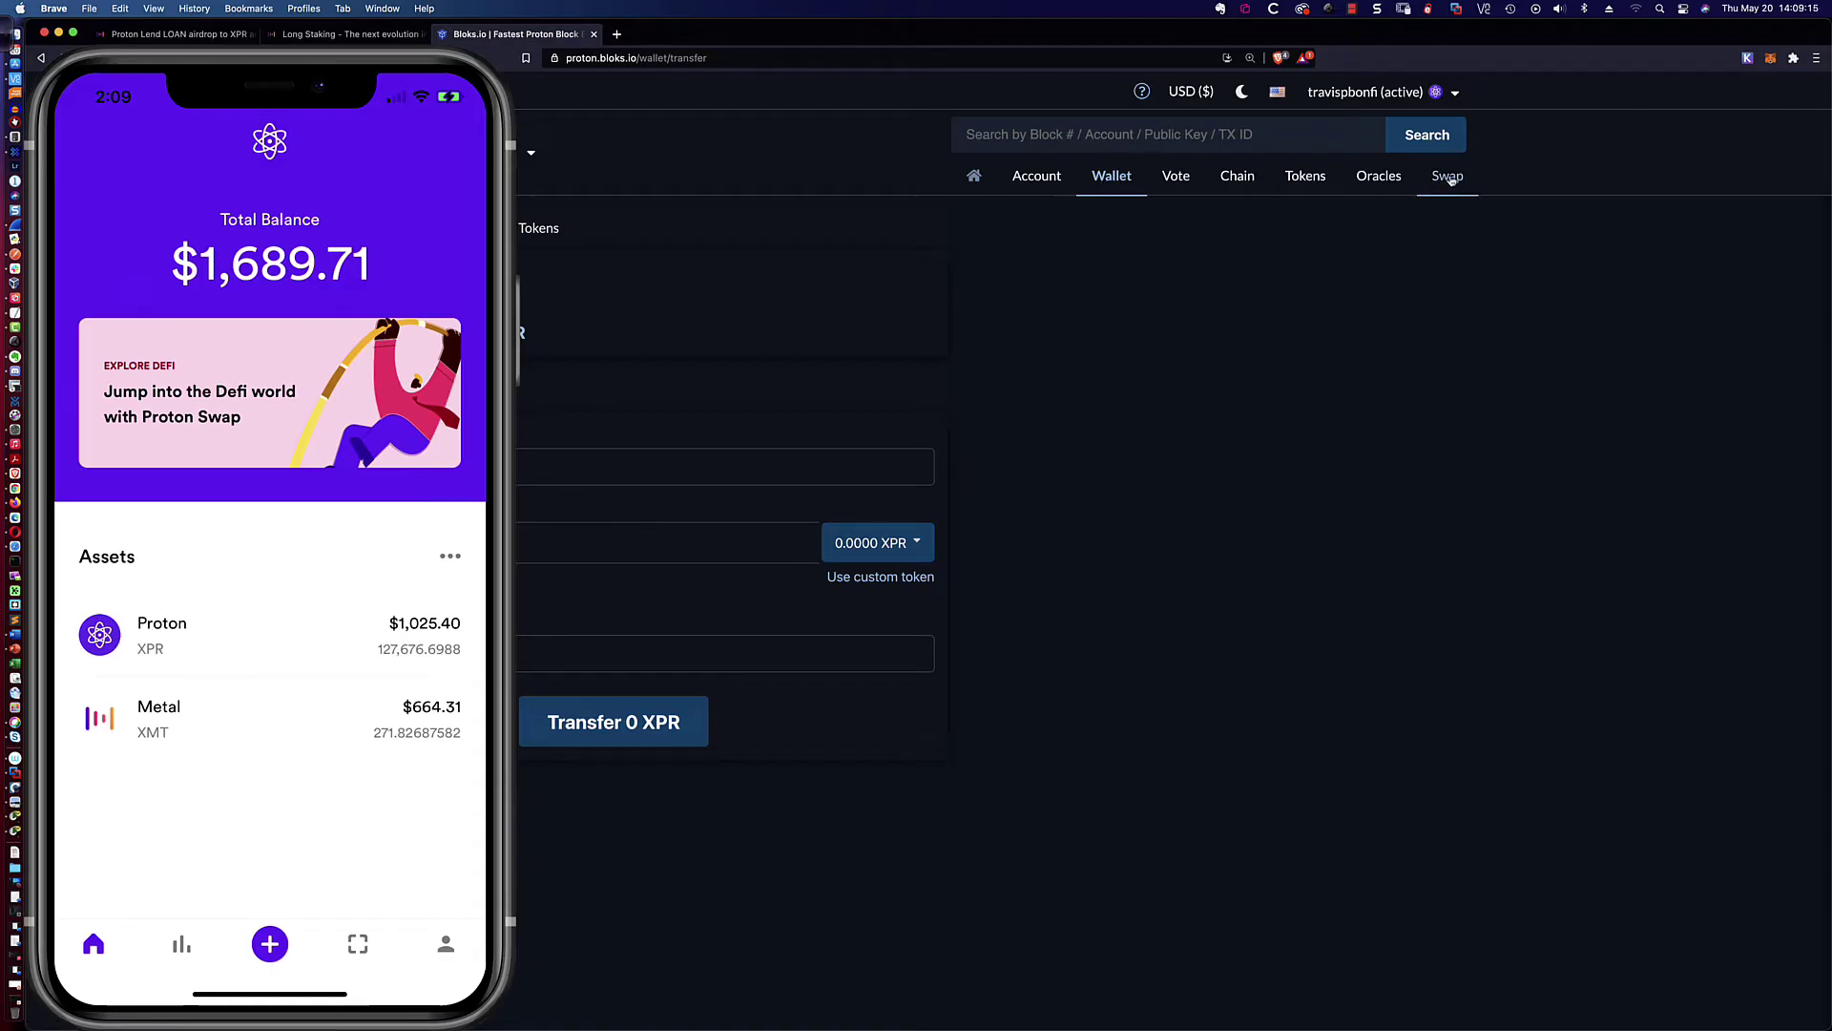
Go to protonswap.com and expand the From token list
{"action": "left_click", "coordinate": [1447, 180]}
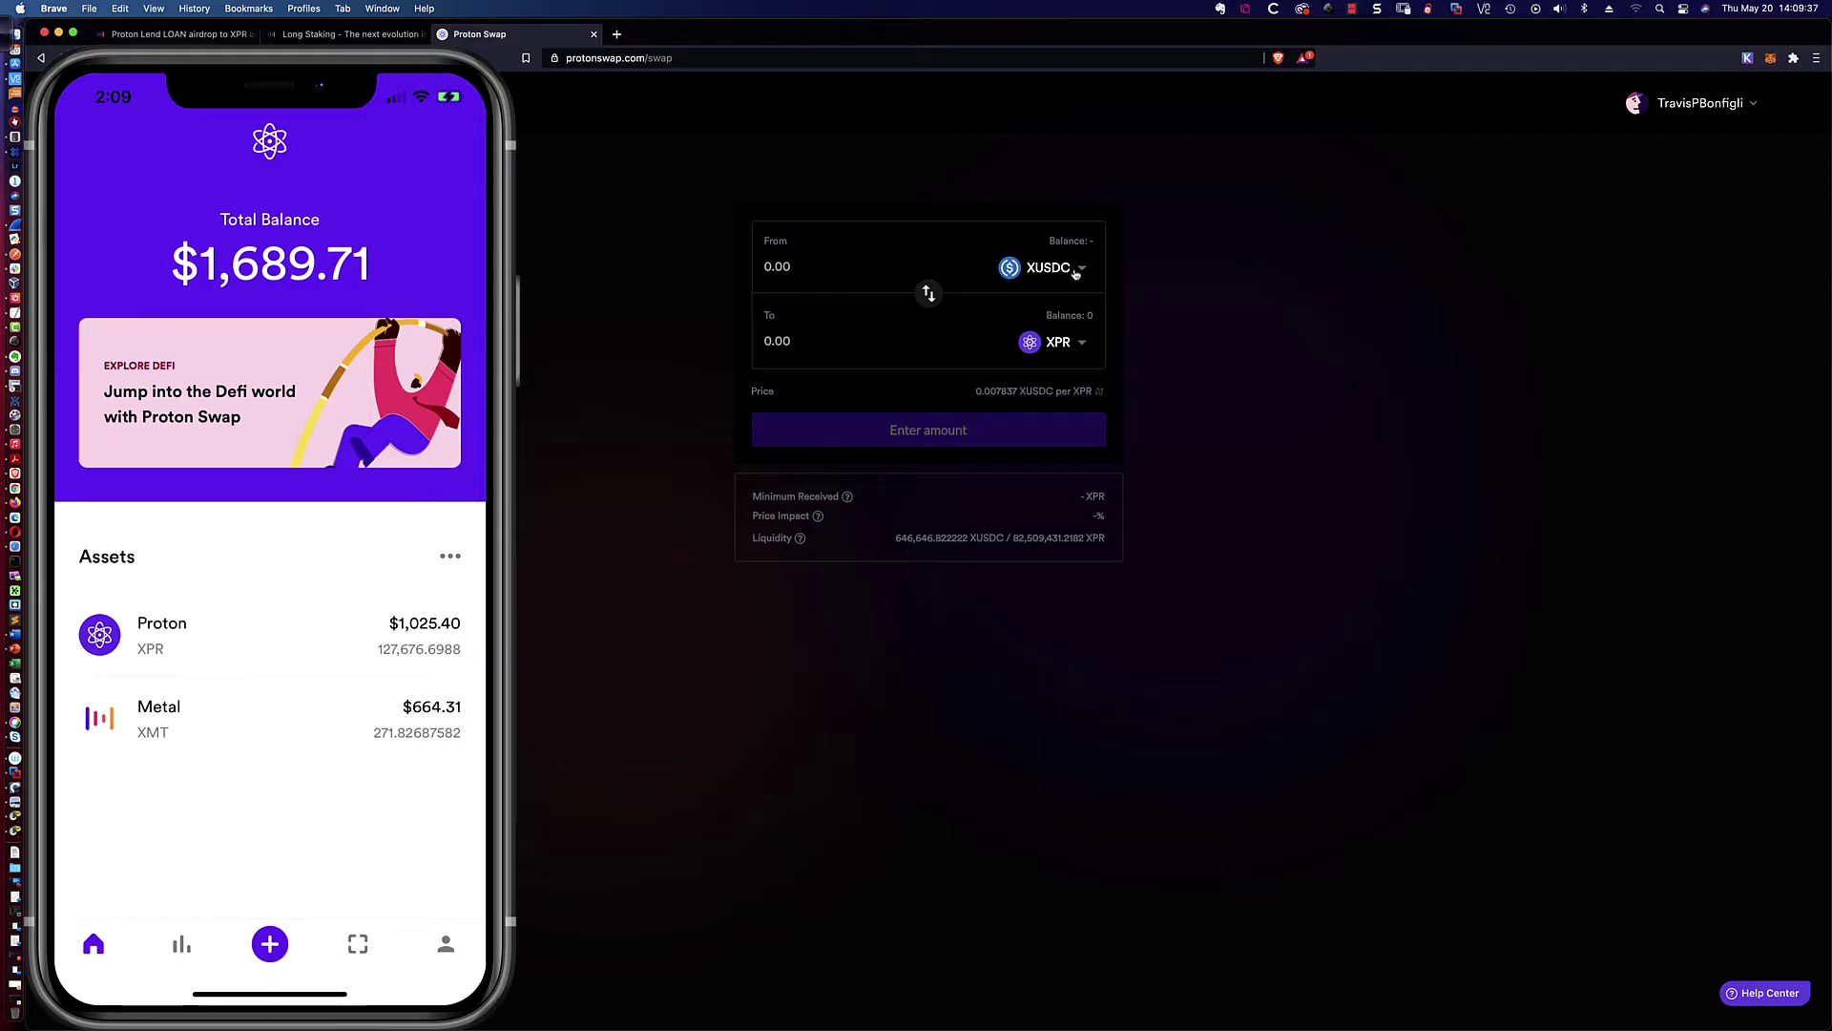
{"action": "left_click", "coordinate": [1083, 270]}
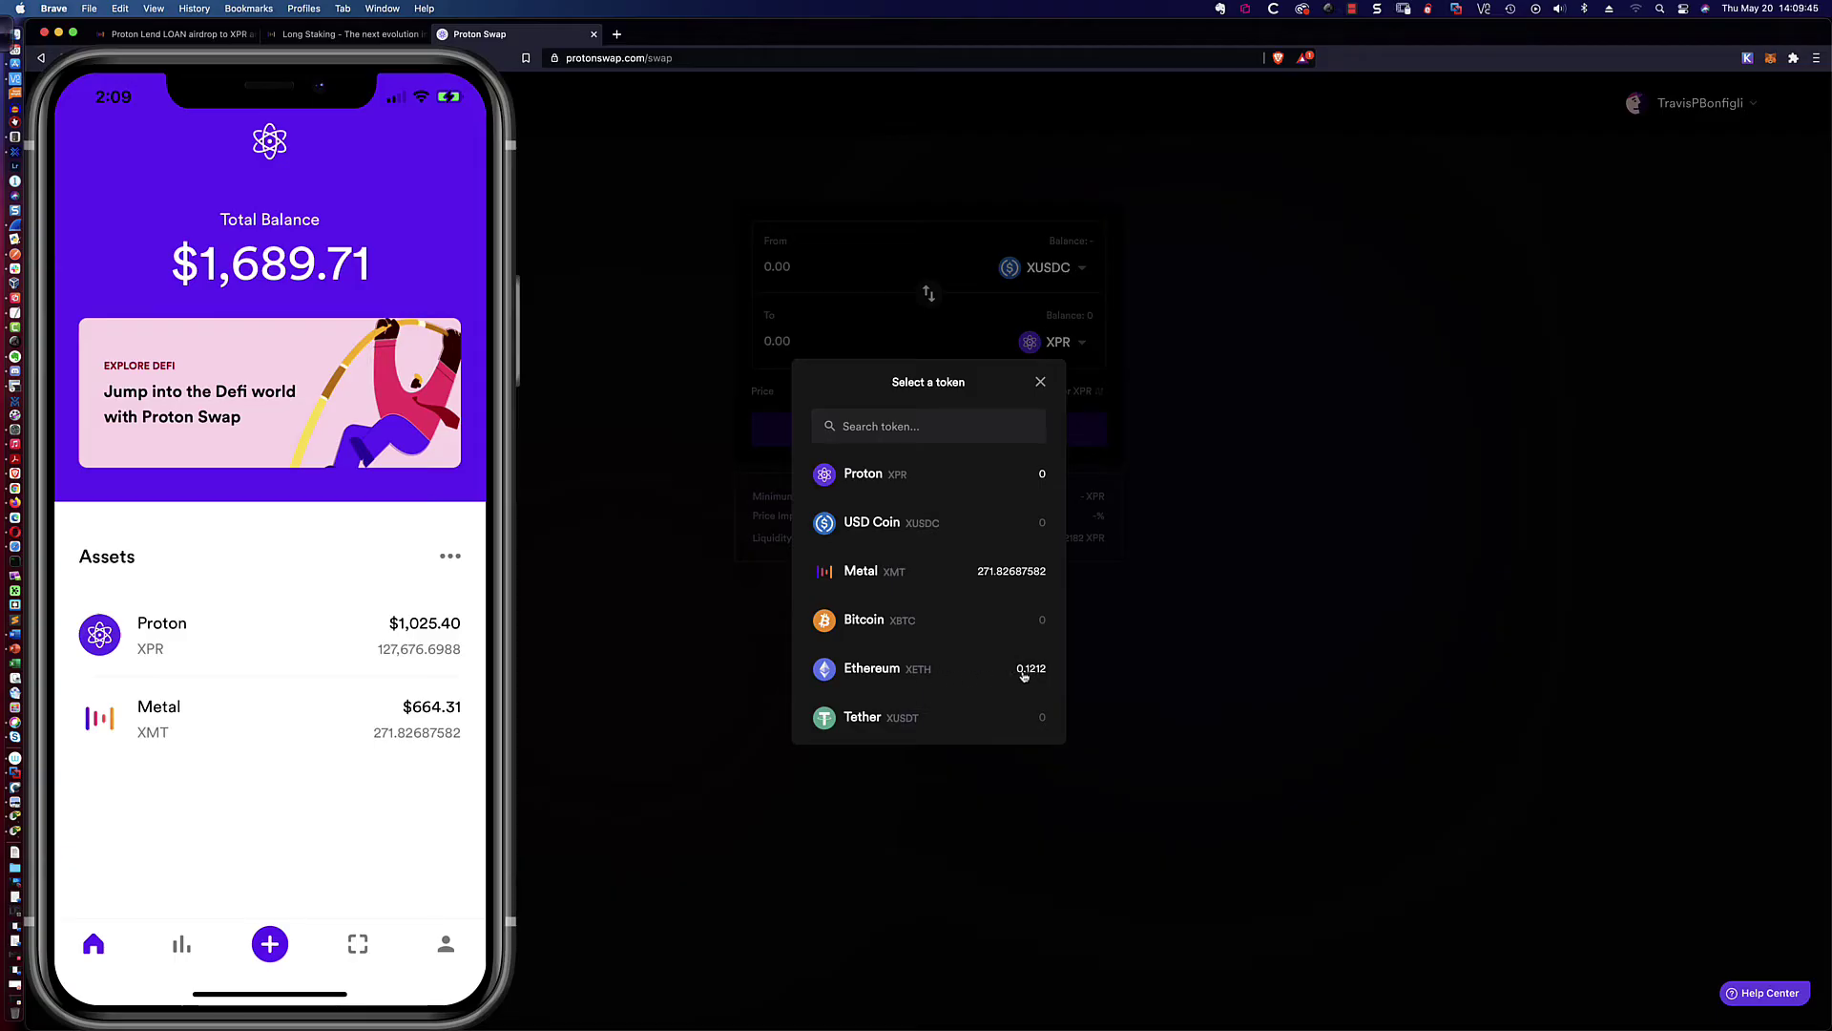
Pick Ethereum (XETH) as the From token, quoting a swap into XPR
{"action": "left_click", "coordinate": [907, 675]}
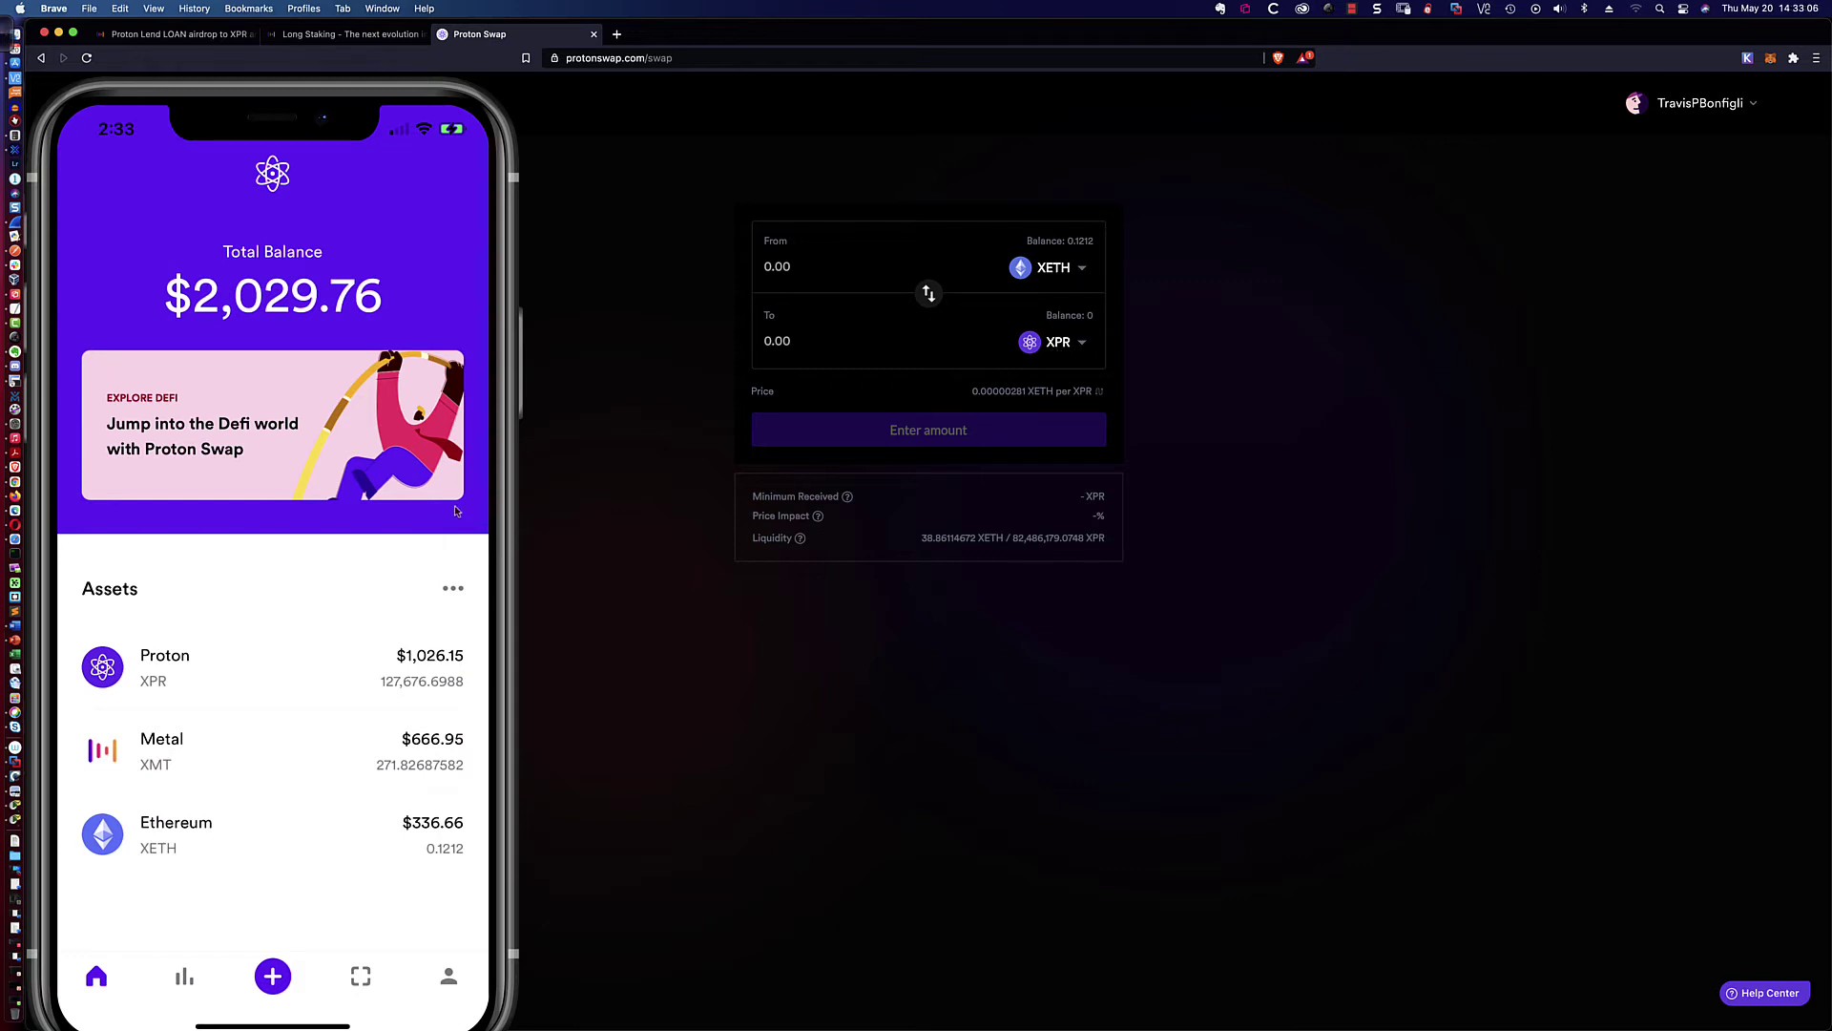
{"action": "scroll", "coordinate": [404, 718], "scroll_direction": "up", "scroll_amount": 2}
{"action": "scroll", "coordinate": [382, 745], "scroll_direction": "down", "scroll_amount": 3}
Enter 0.0606 XETH and submit the swap into XPR for approval
{"action": "type", "text": "0.0606"}
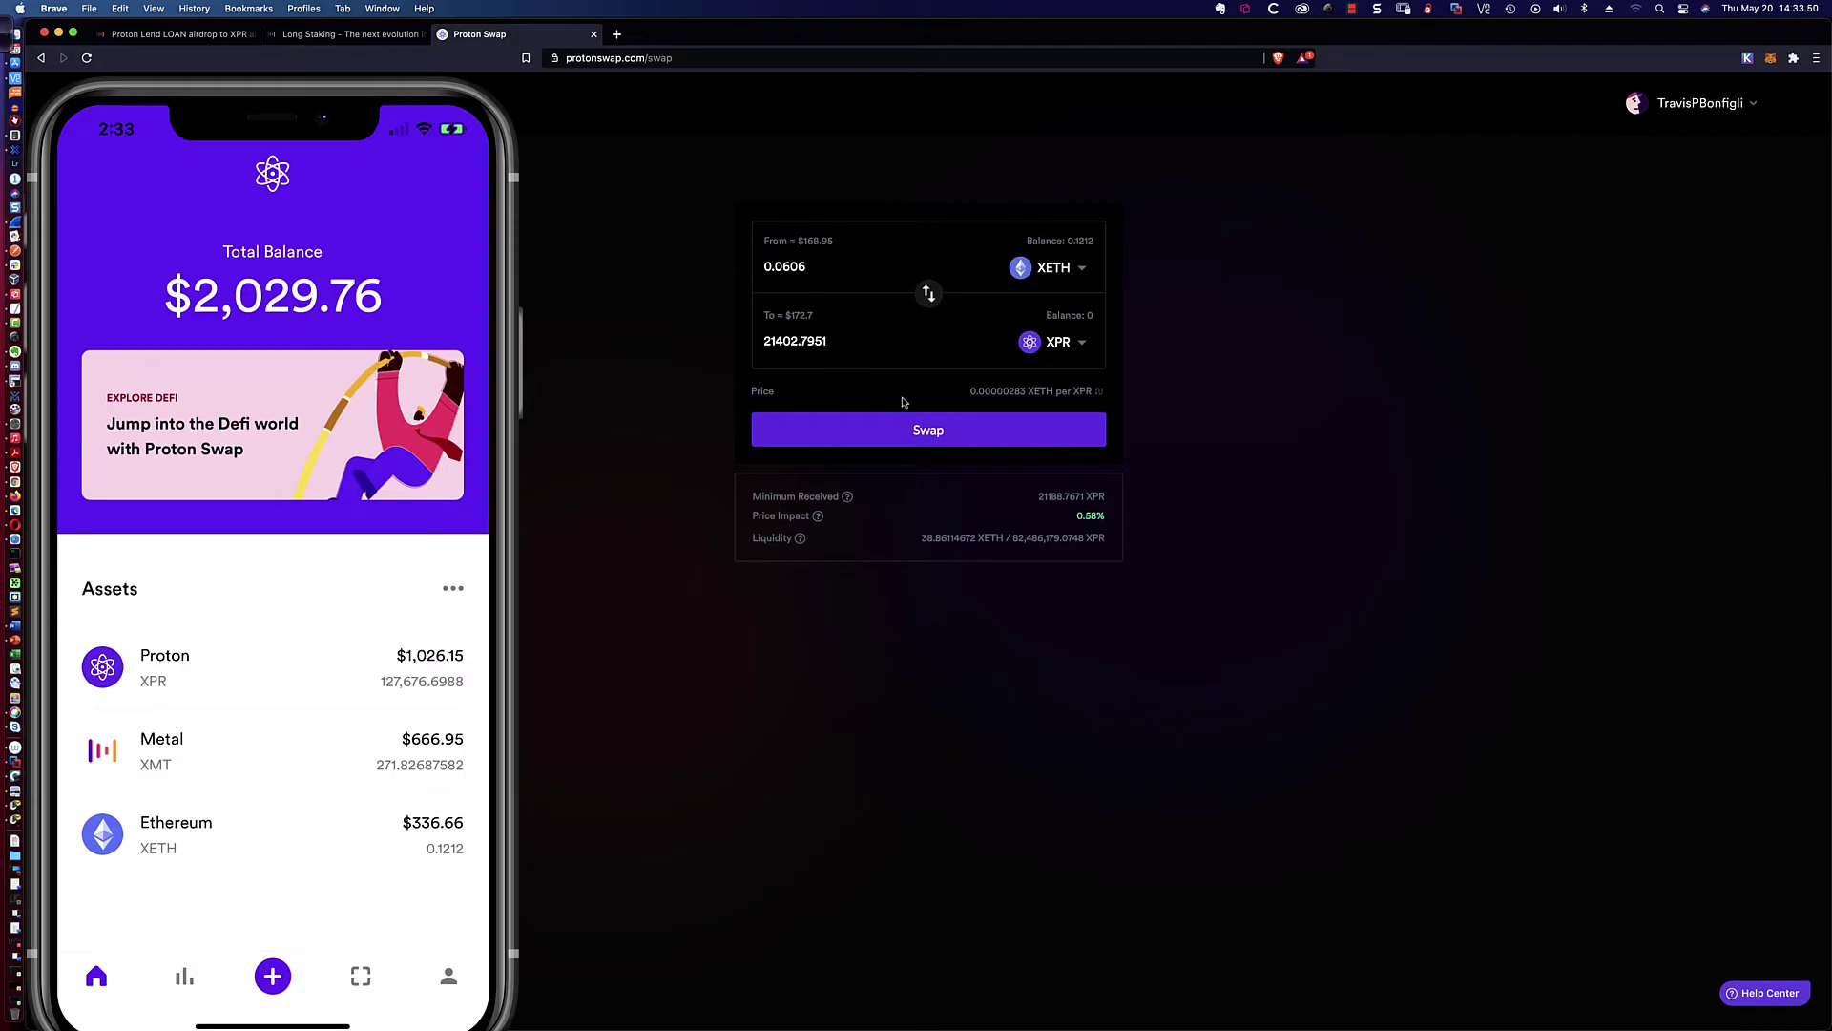
{"action": "mouse_move", "coordinate": [819, 520]}
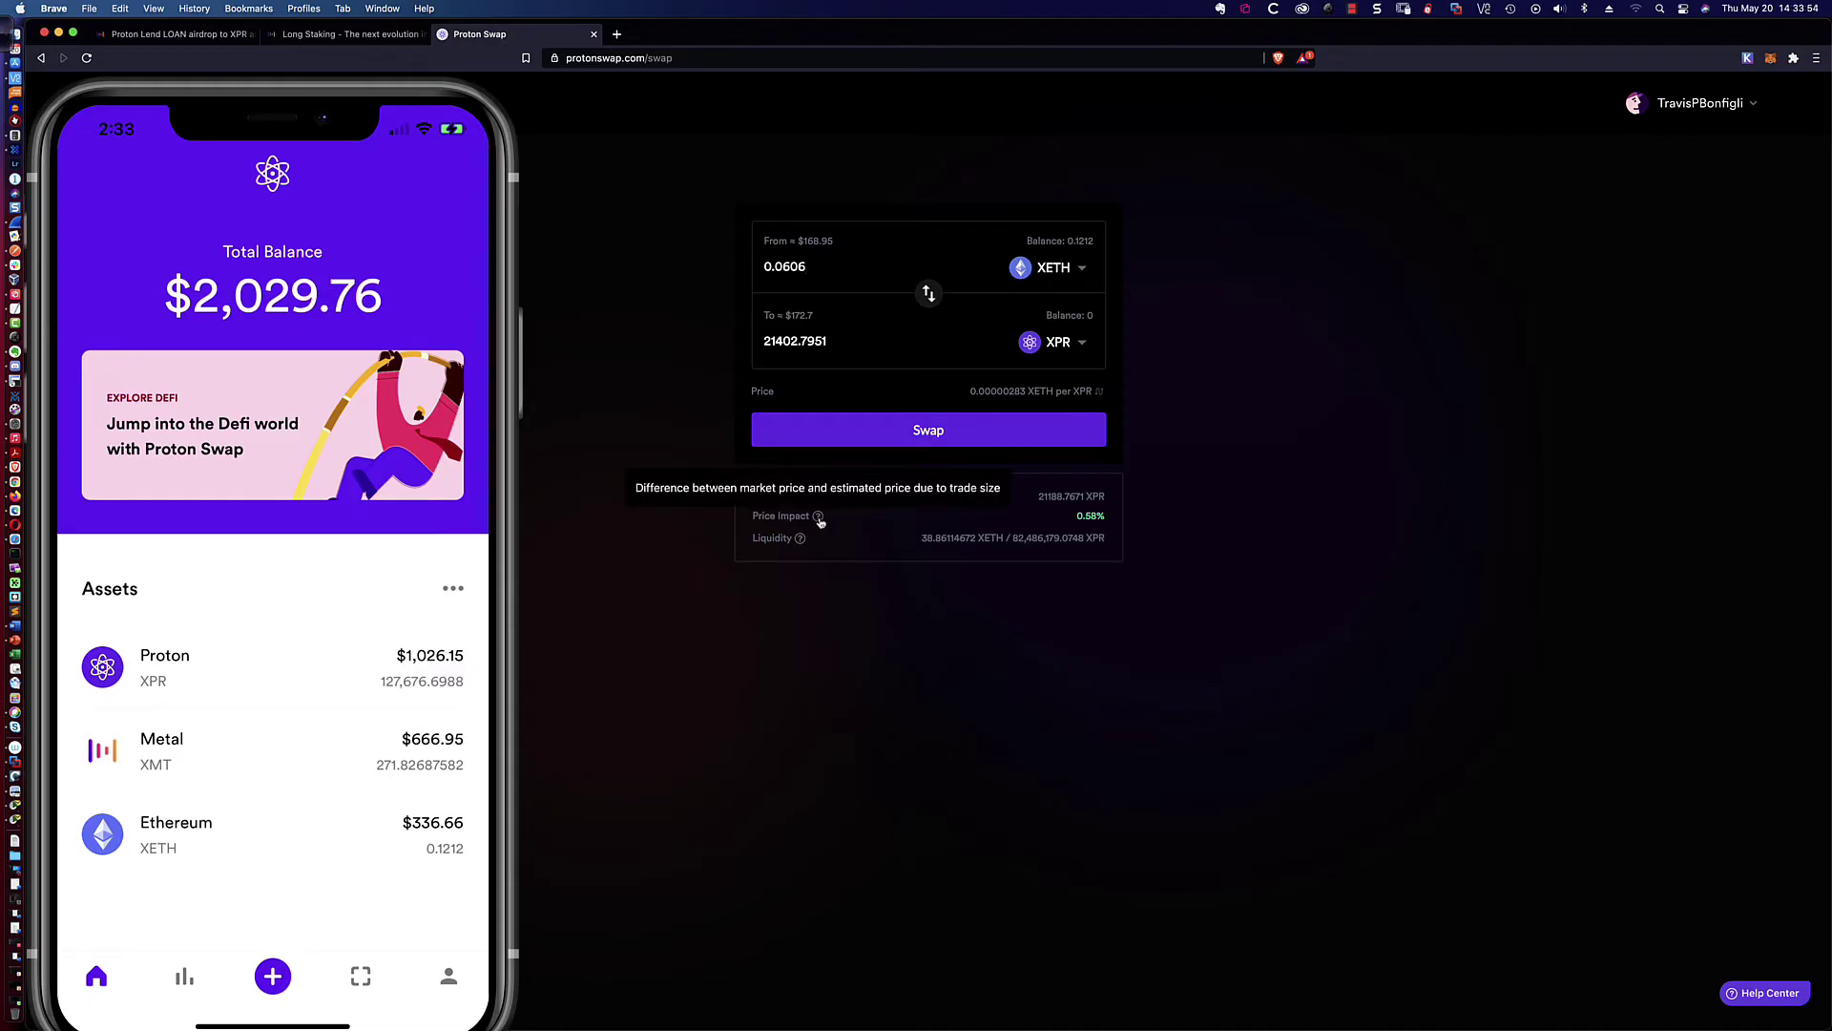
{"action": "left_click", "coordinate": [940, 432]}
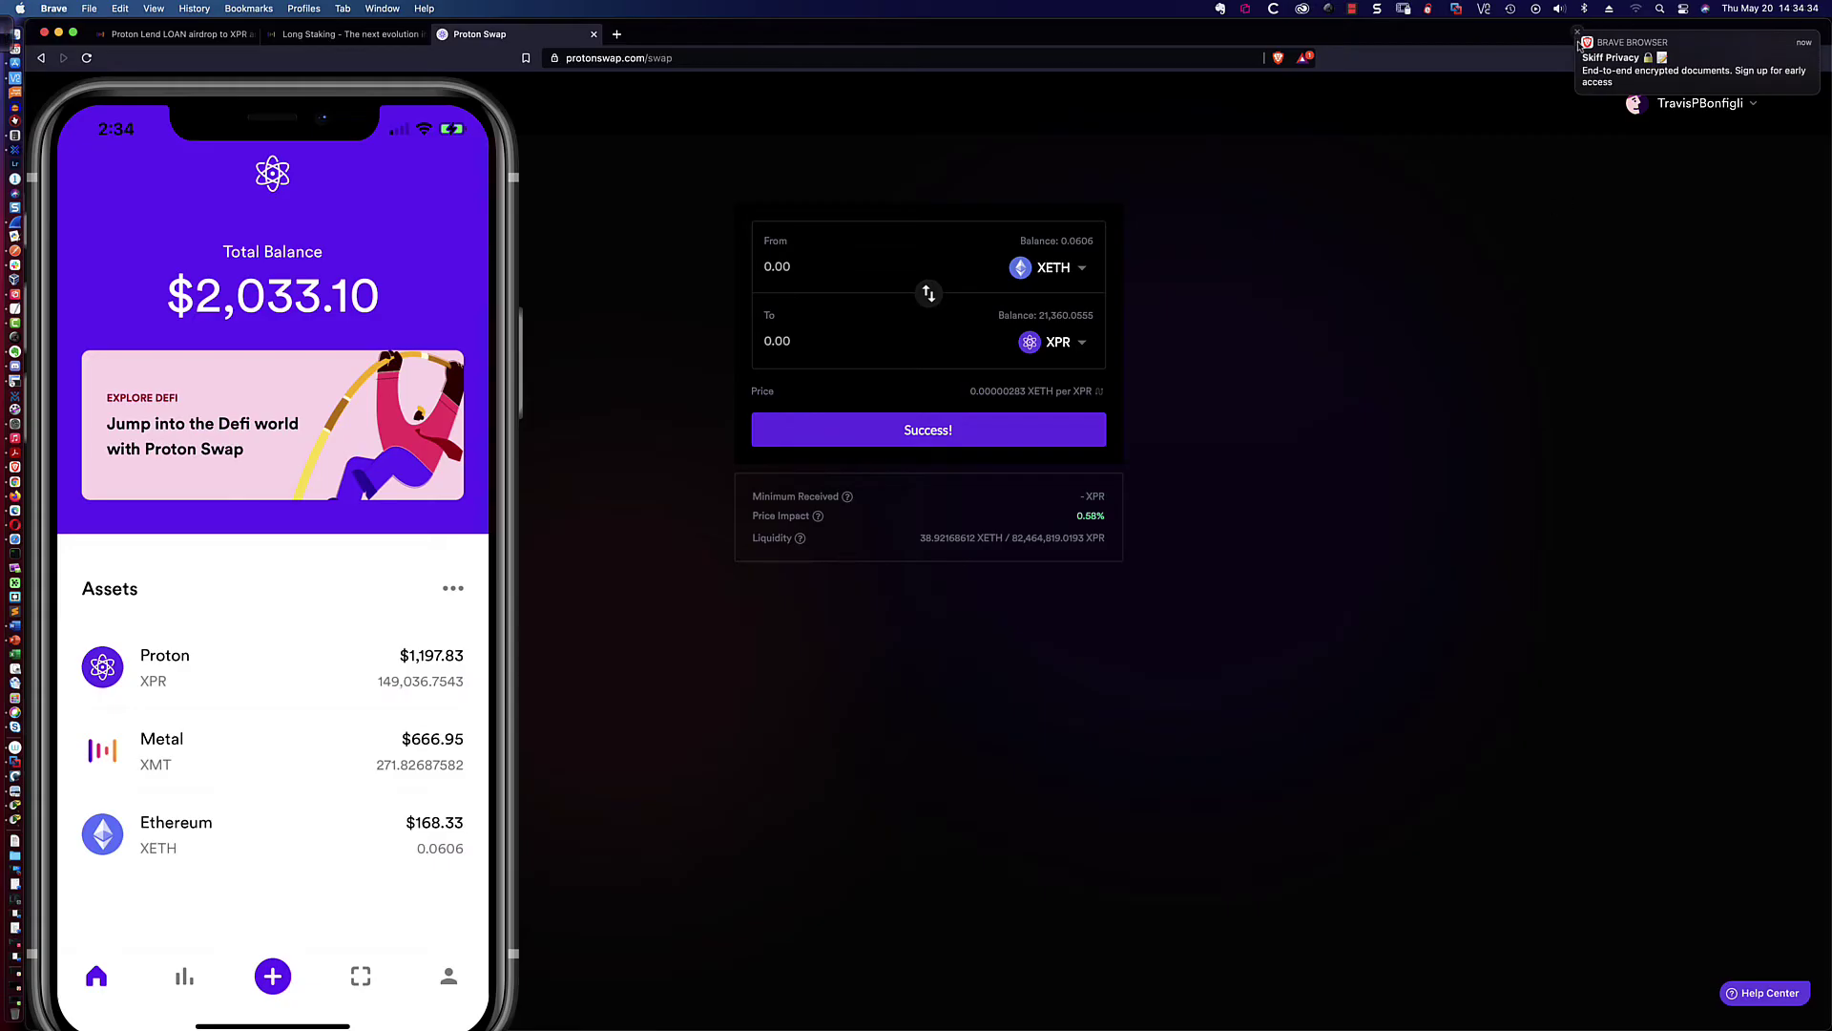
{"action": "left_click", "coordinate": [1578, 32]}
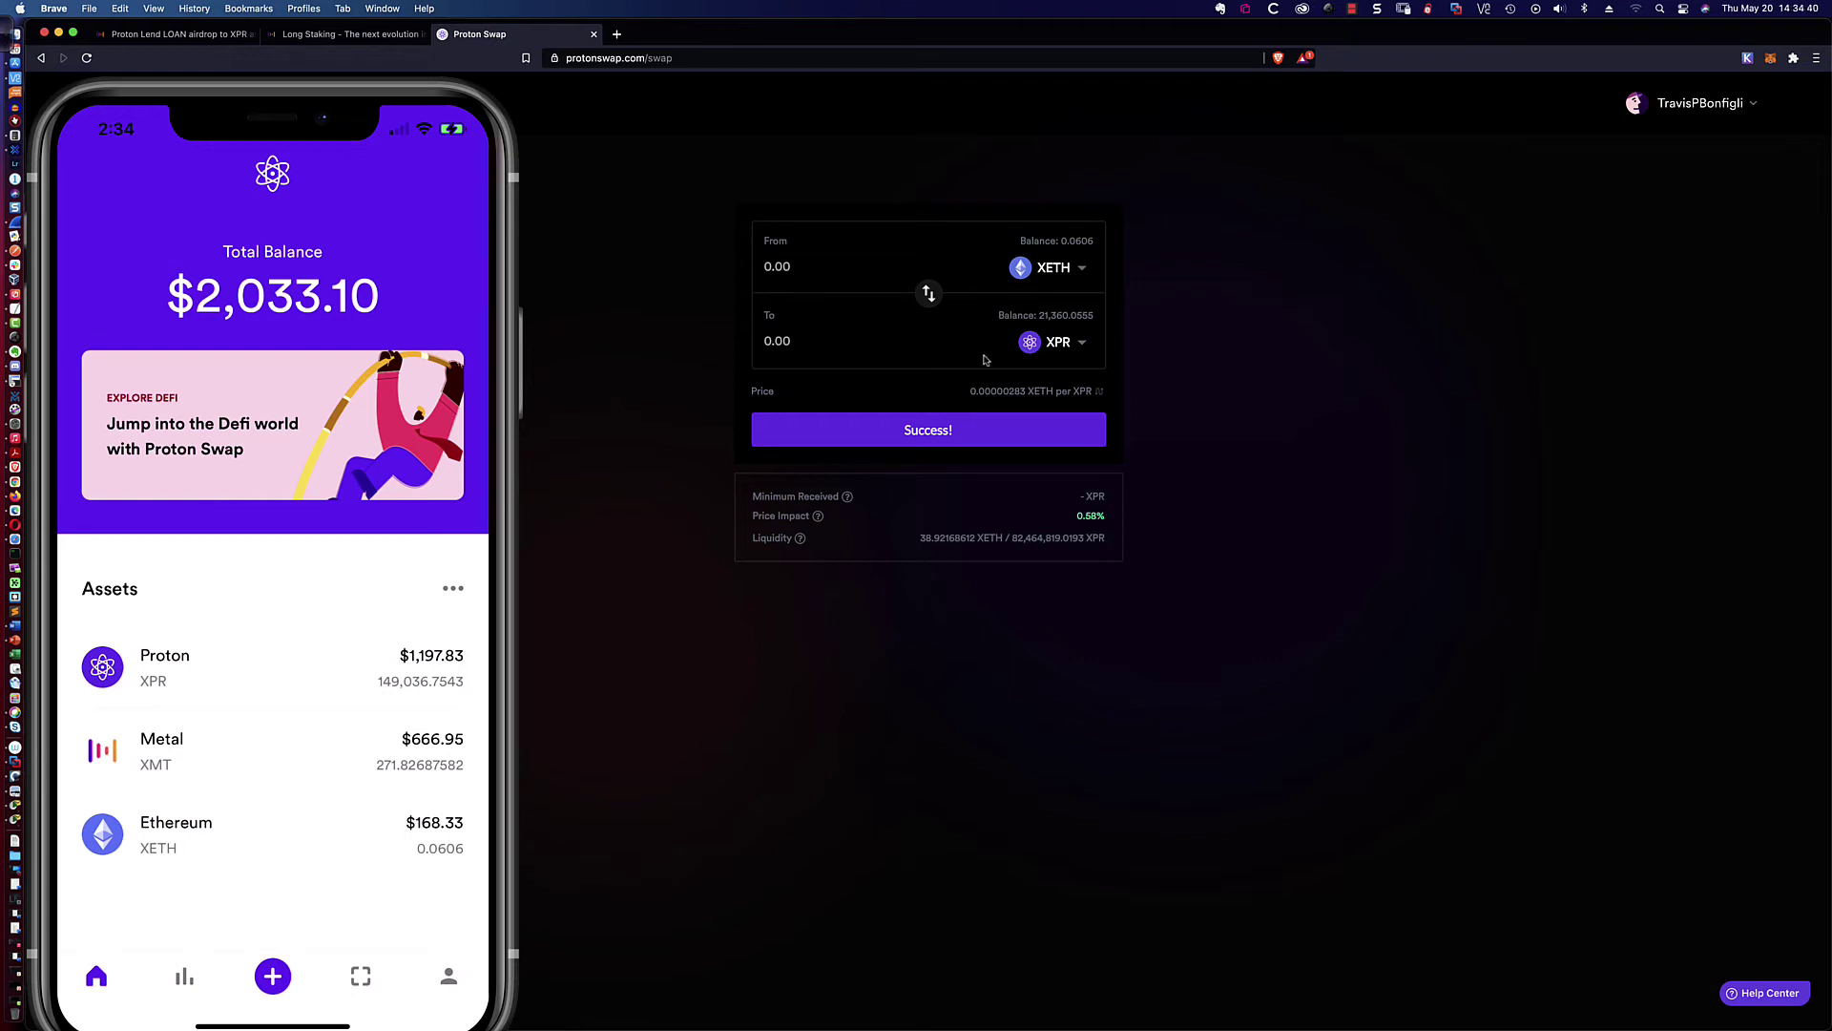
{"action": "left_click", "coordinate": [1084, 346]}
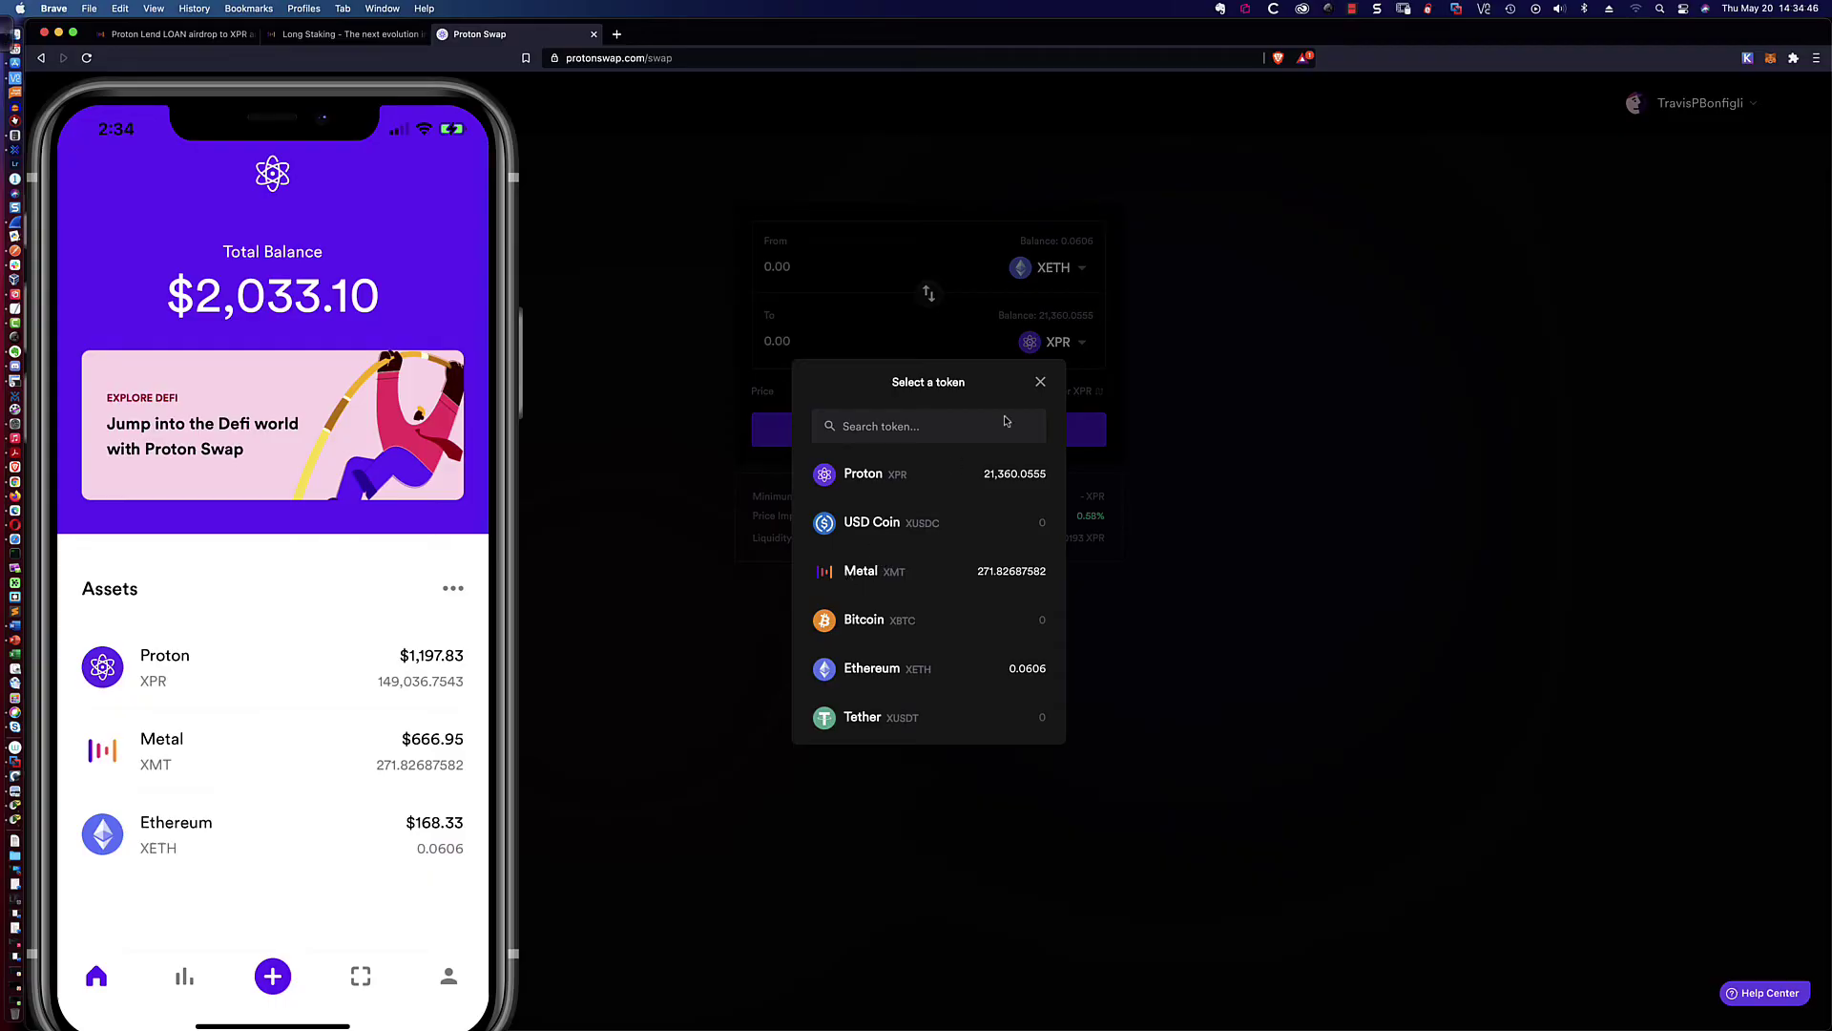
{"action": "left_click", "coordinate": [1041, 382]}
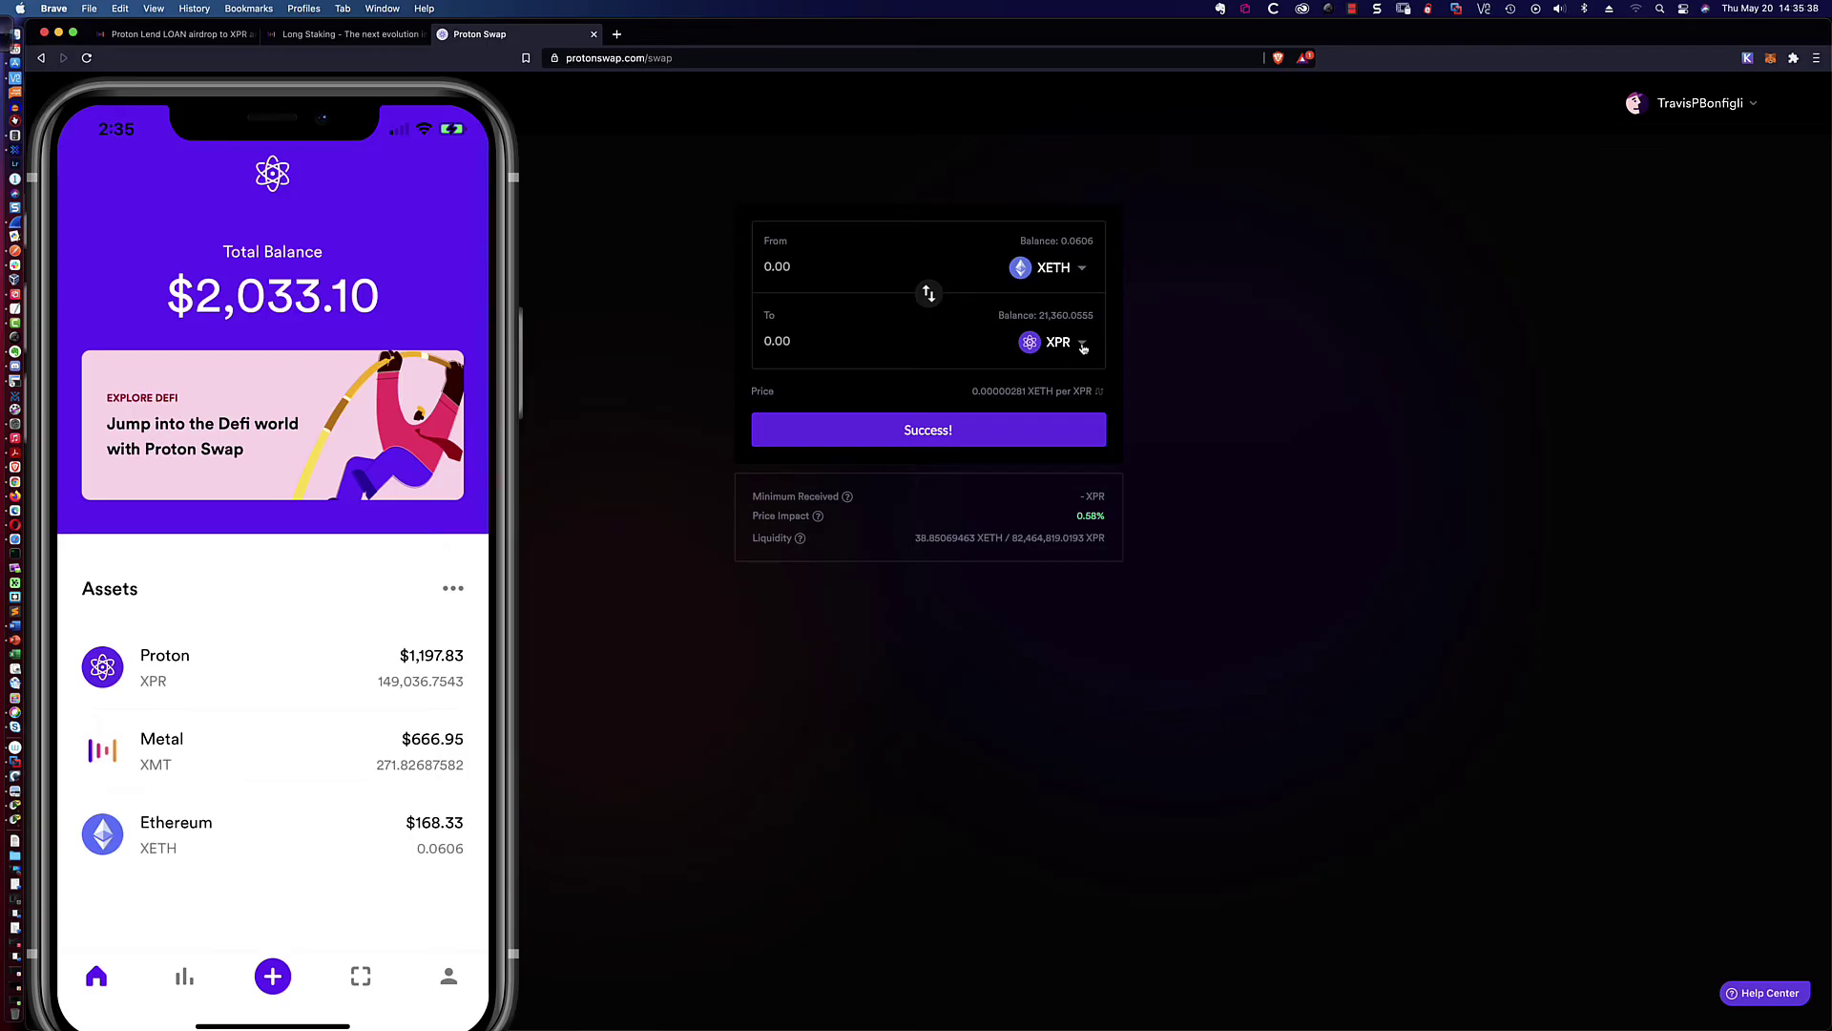
Set Metal (XMT) as the received token, enter 0.0606 XETH, and submit the swap
{"action": "left_click", "coordinate": [1083, 347]}
{"action": "left_click", "coordinate": [866, 568]}
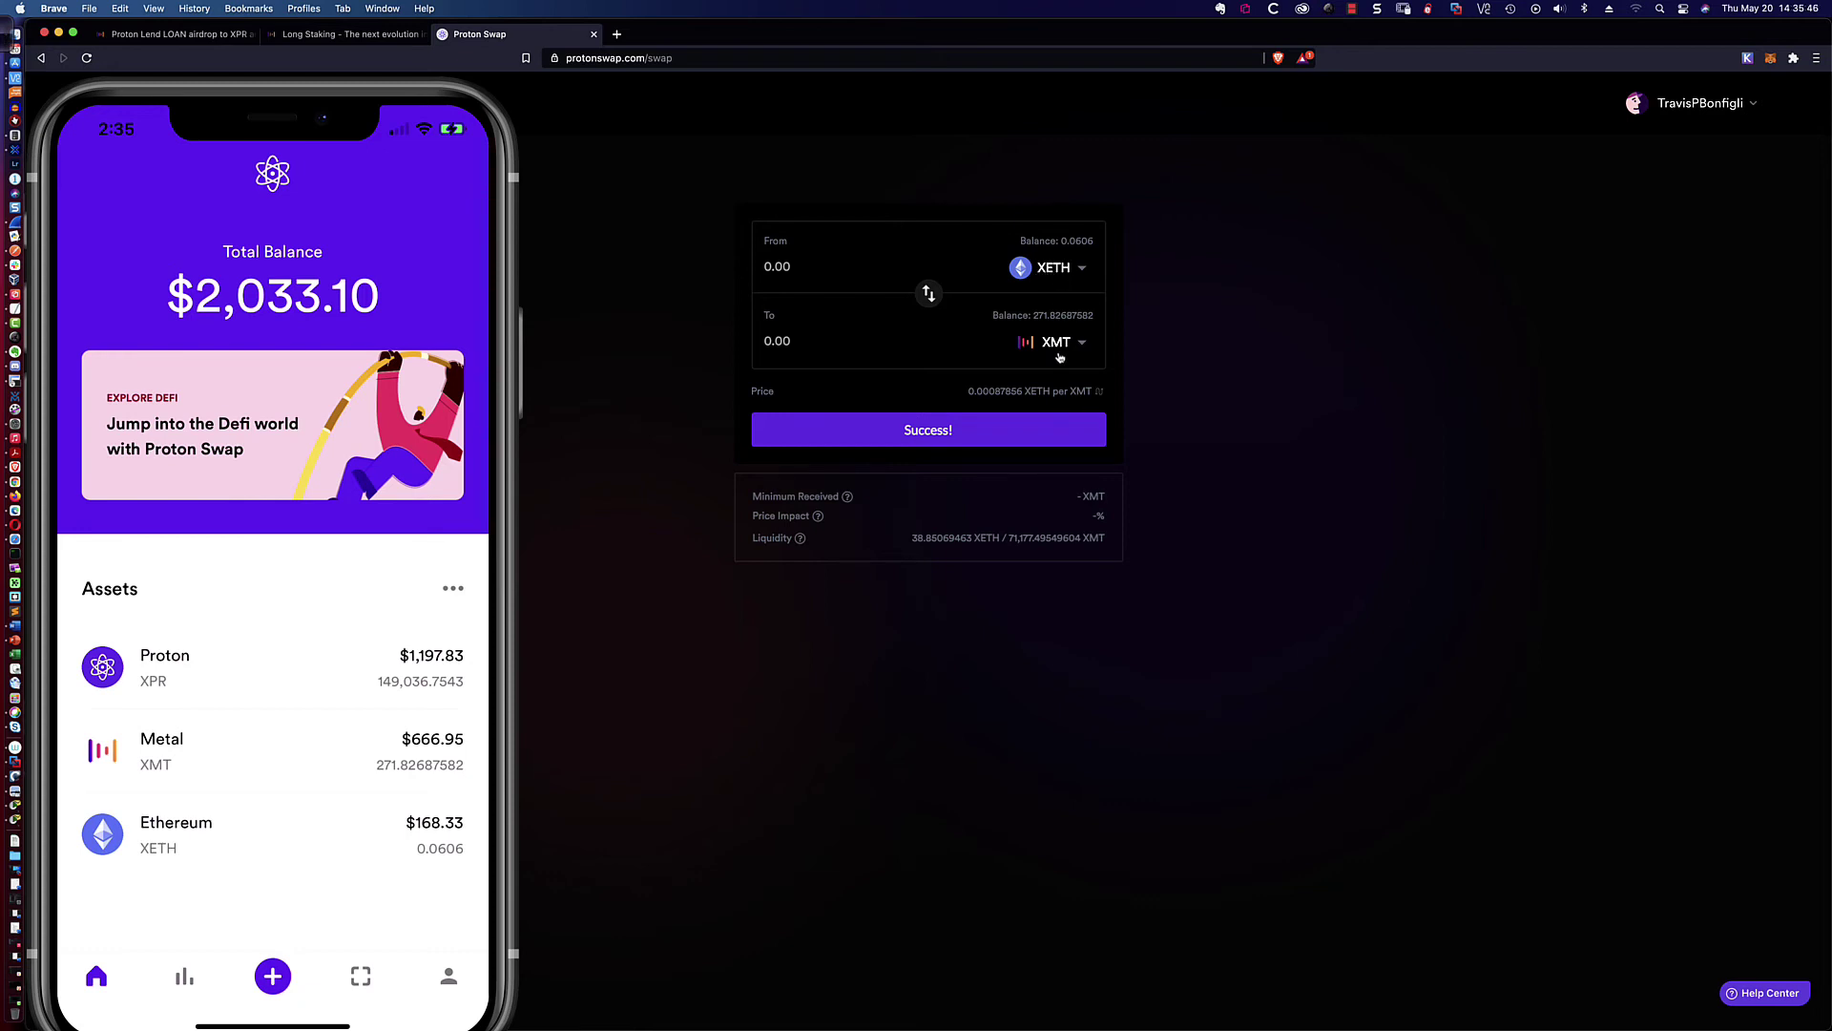
{"action": "left_click", "coordinate": [786, 268]}
{"action": "type", "text": "0.060"}
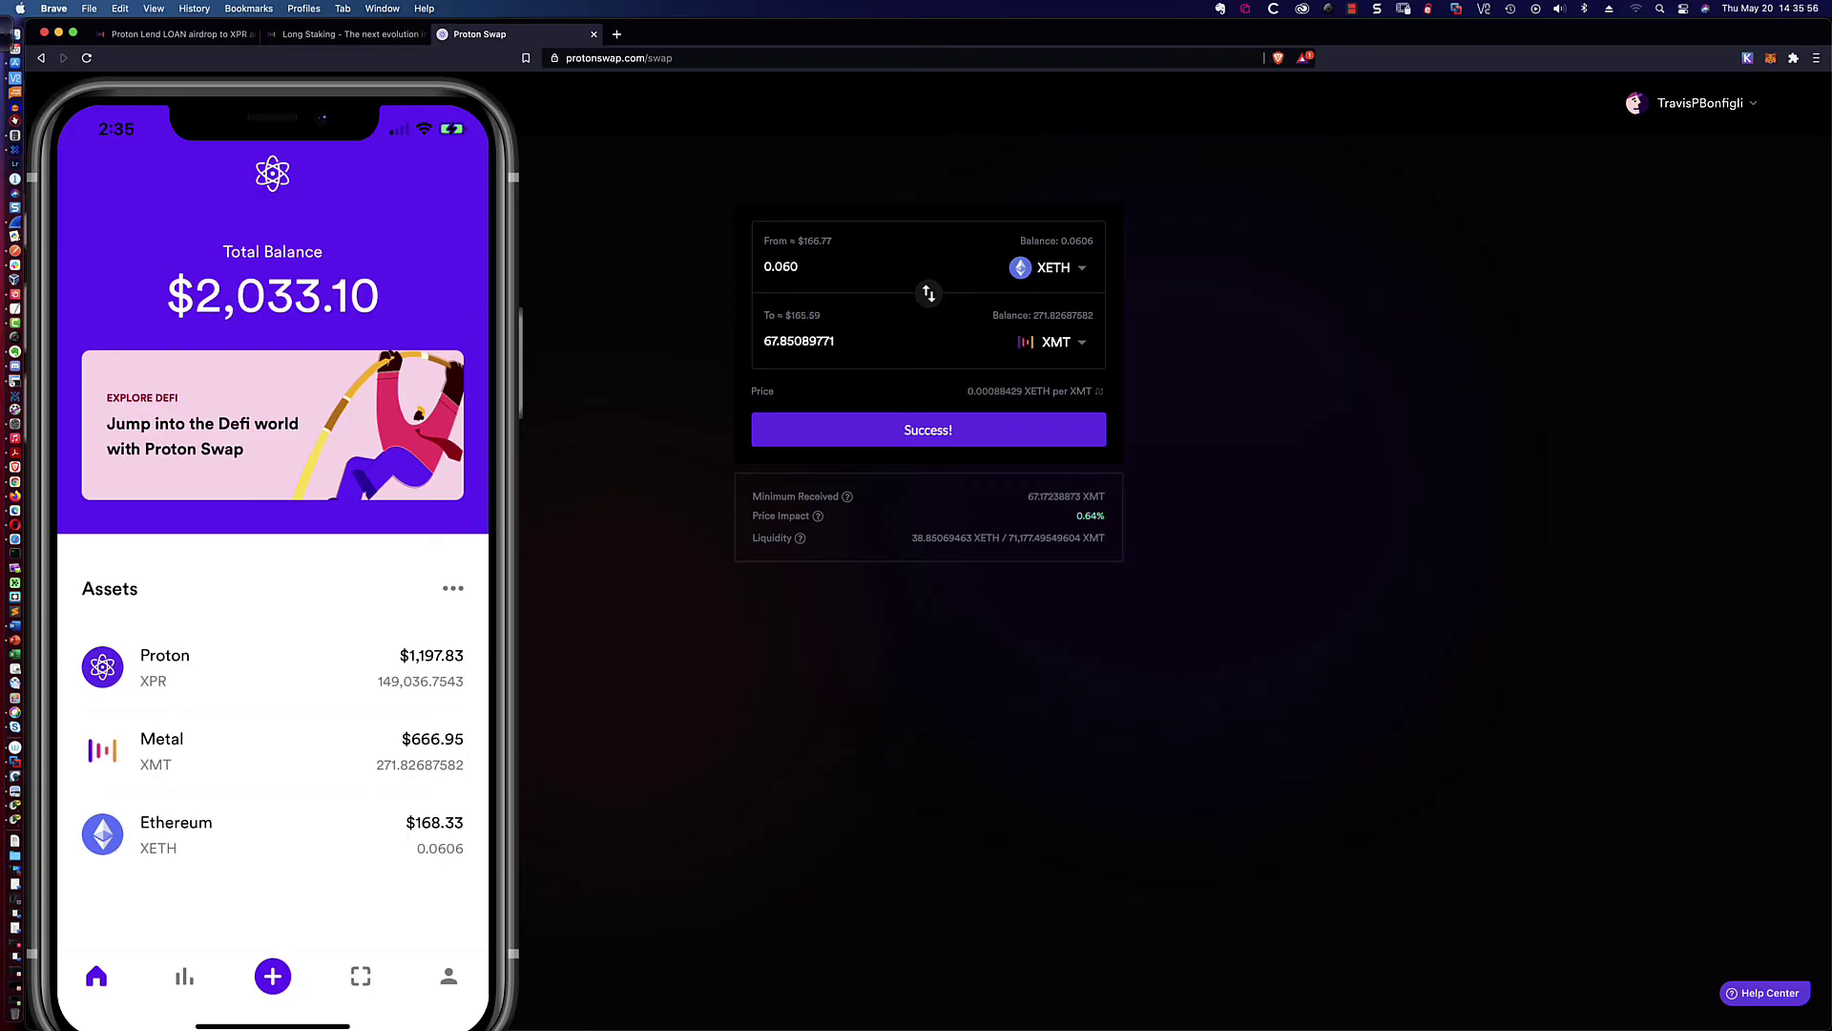
{"action": "type", "text": "6"}
{"action": "left_click", "coordinate": [940, 433]}
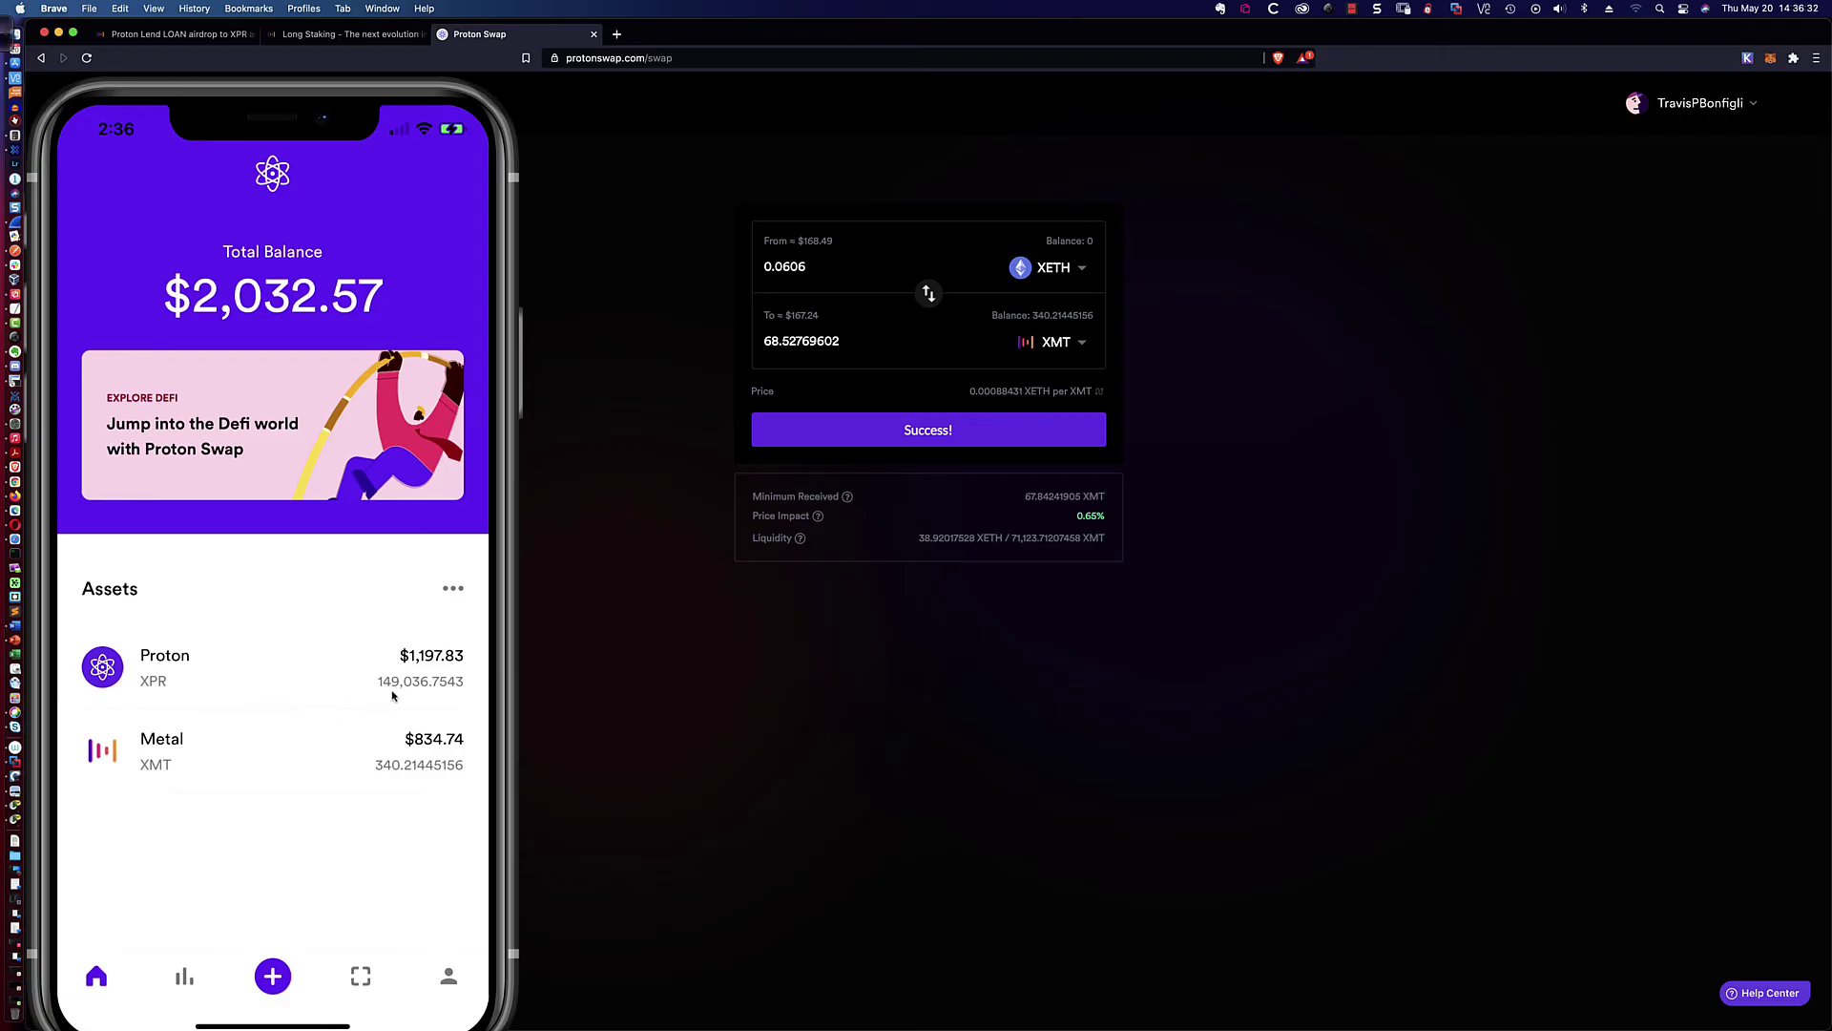
Open the Proton (XPR) asset page, which shows 113,450.4448 XPR long staked and 0 available
{"action": "left_click", "coordinate": [205, 688]}
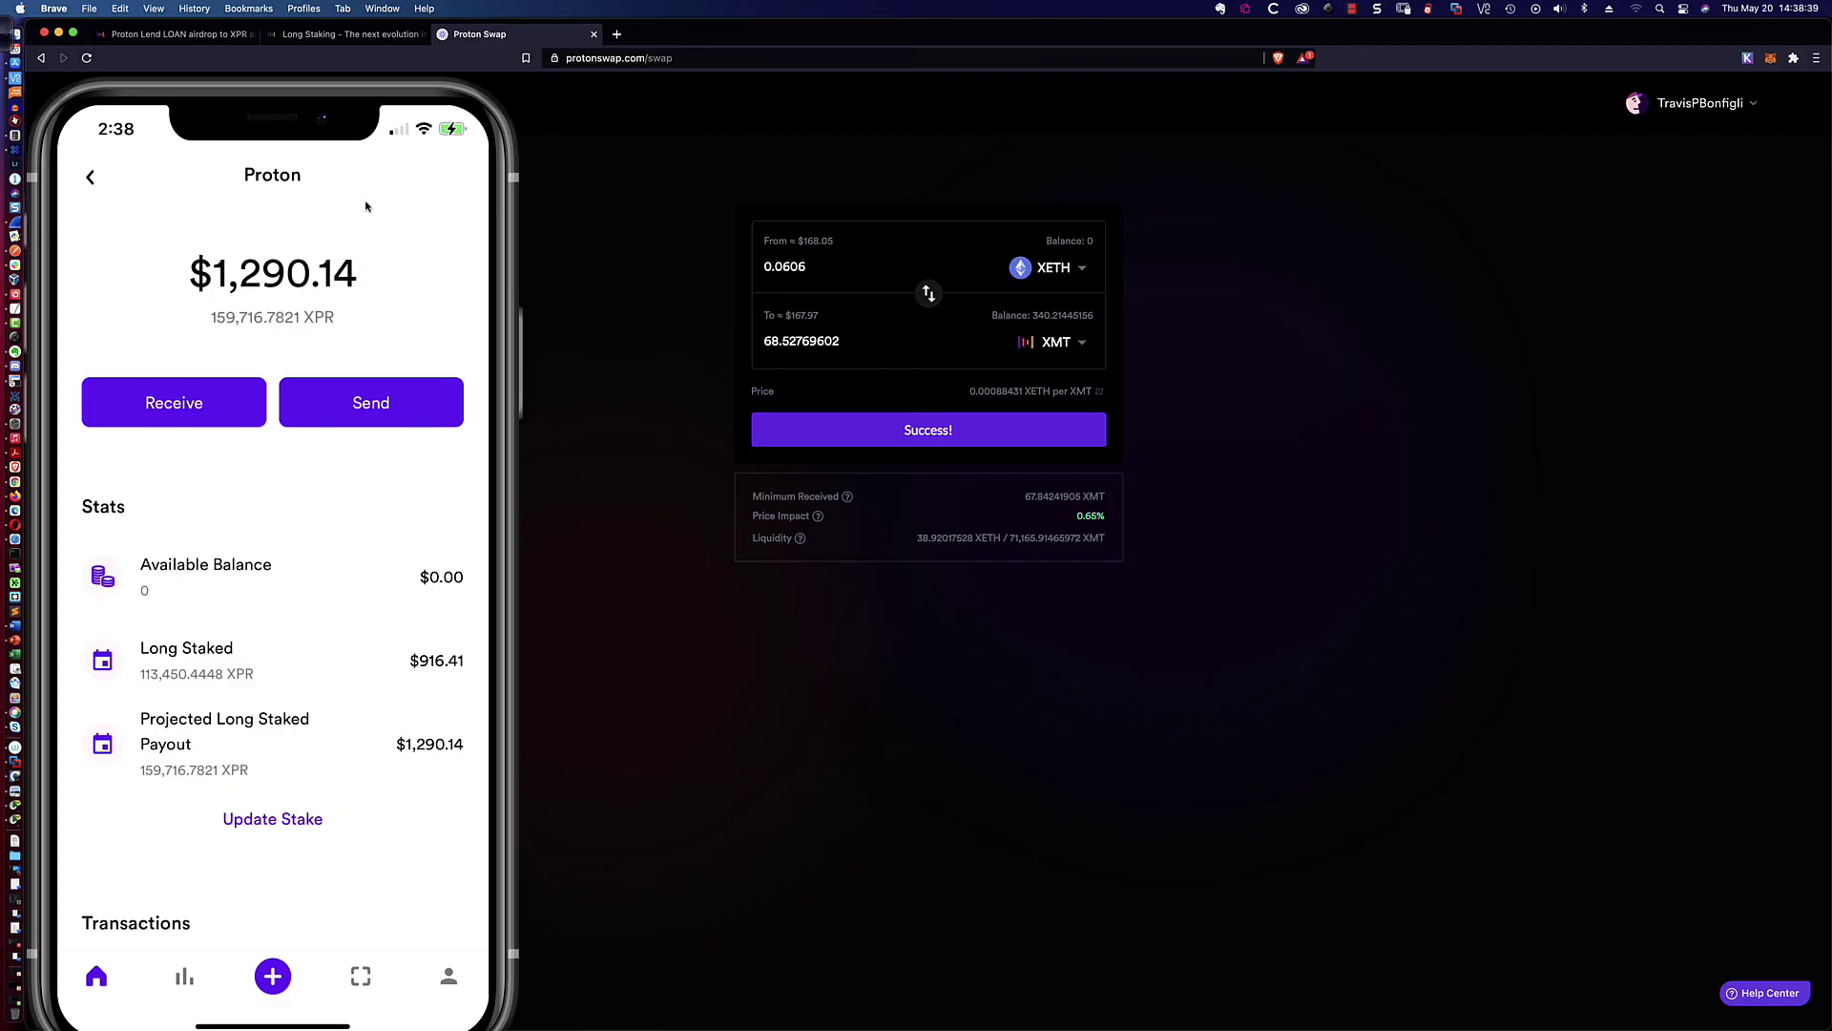
Scroll the LOAN airdrop blog post down to its airdrop ratio list and bring Calculator forward
{"action": "left_click", "coordinate": [187, 36]}
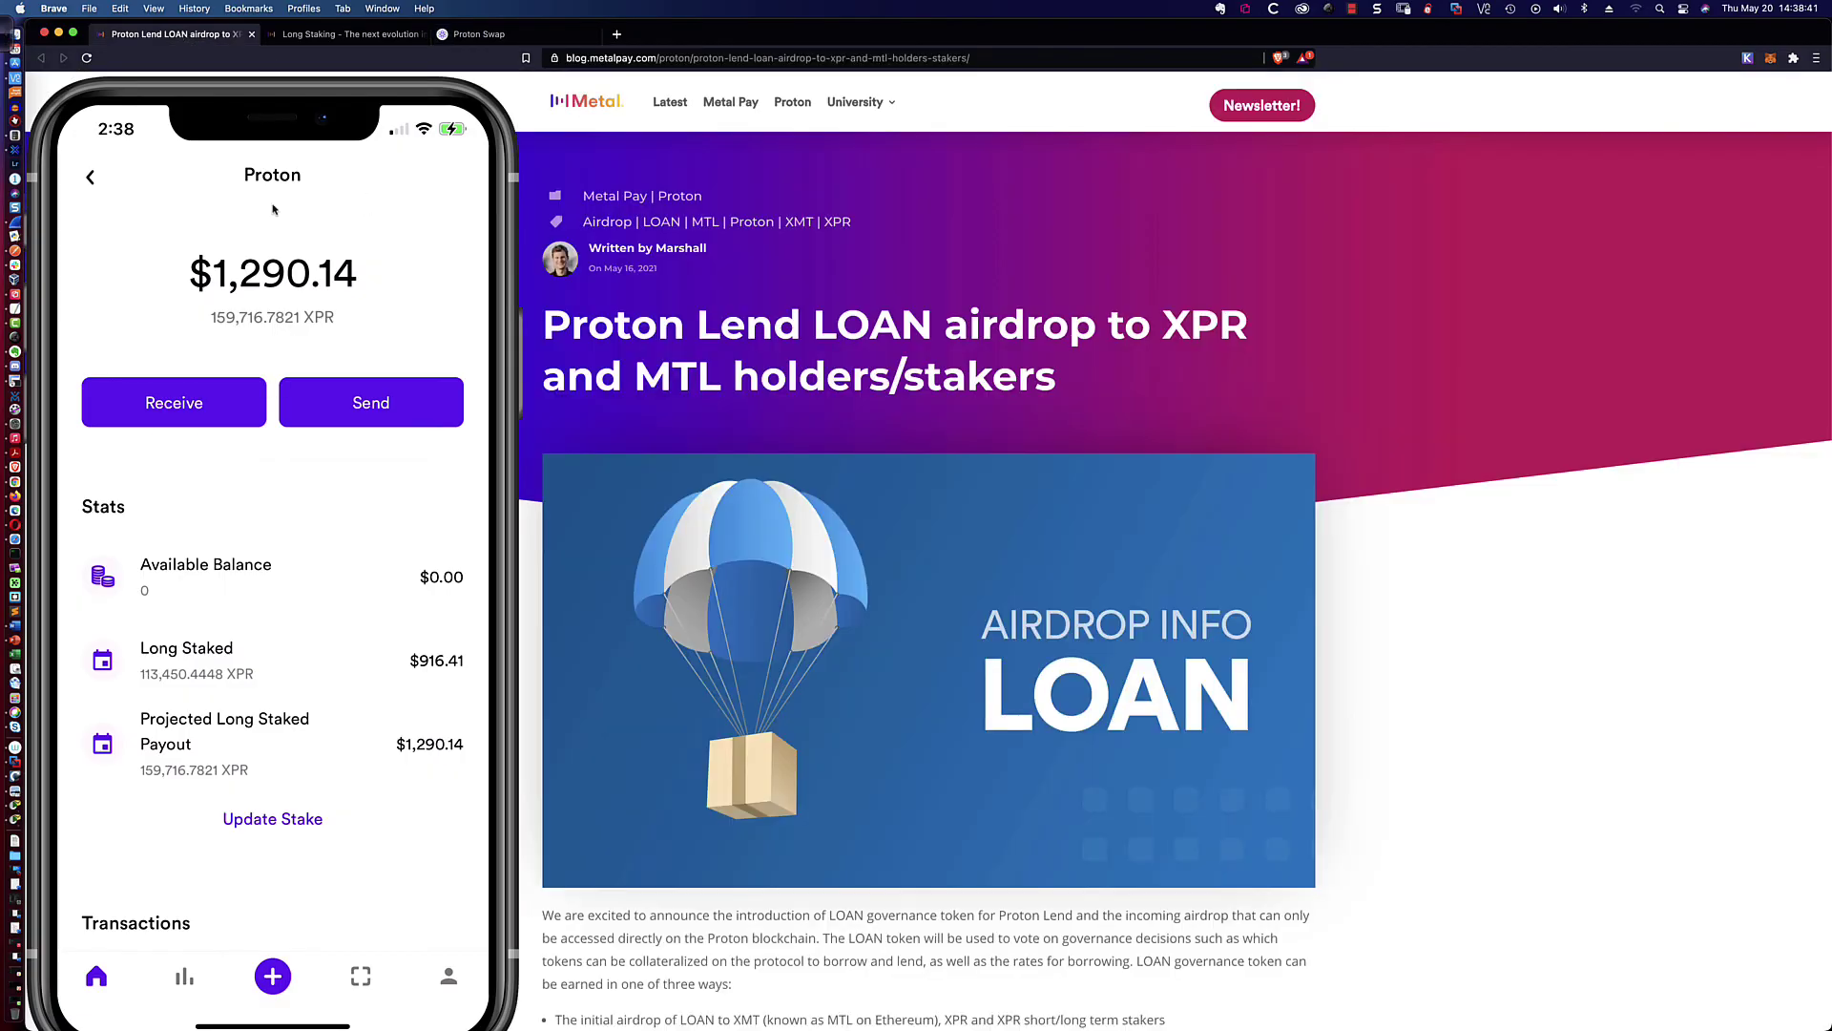
{"action": "scroll", "coordinate": [694, 507], "scroll_direction": "down", "scroll_amount": 15}
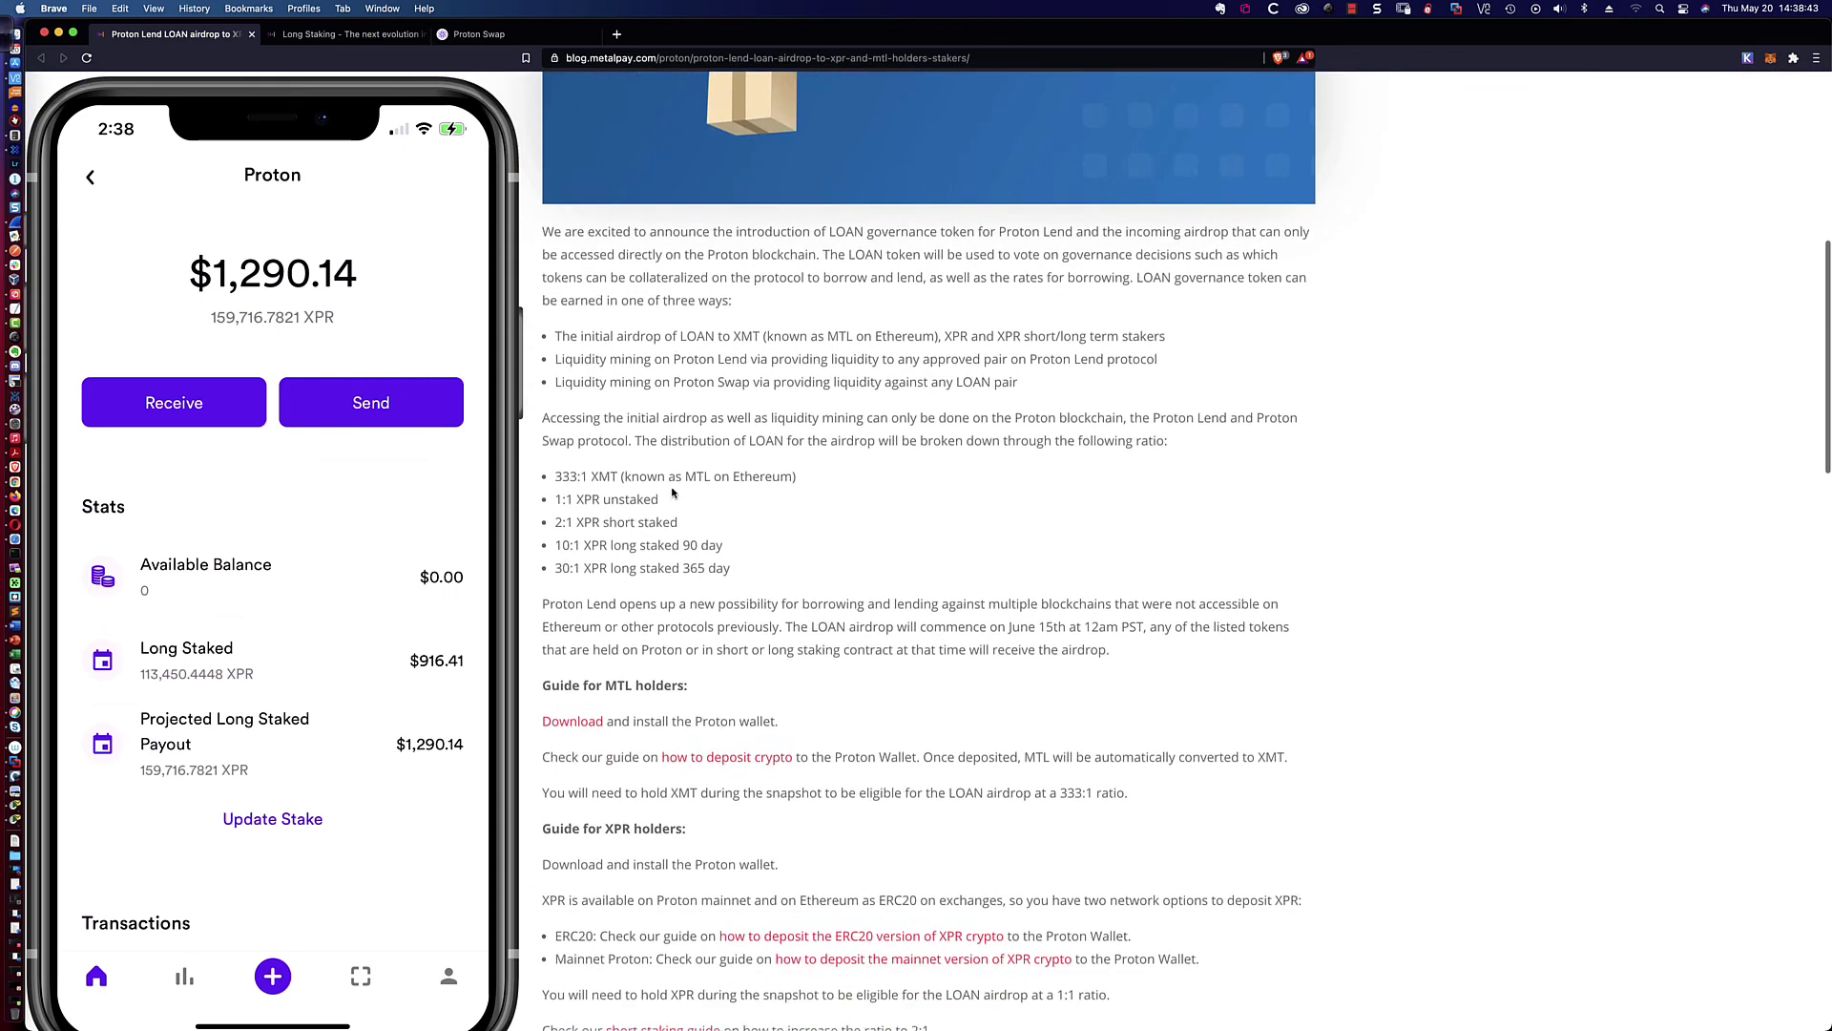
{"action": "scroll", "coordinate": [673, 492], "scroll_direction": "down", "scroll_amount": 2}
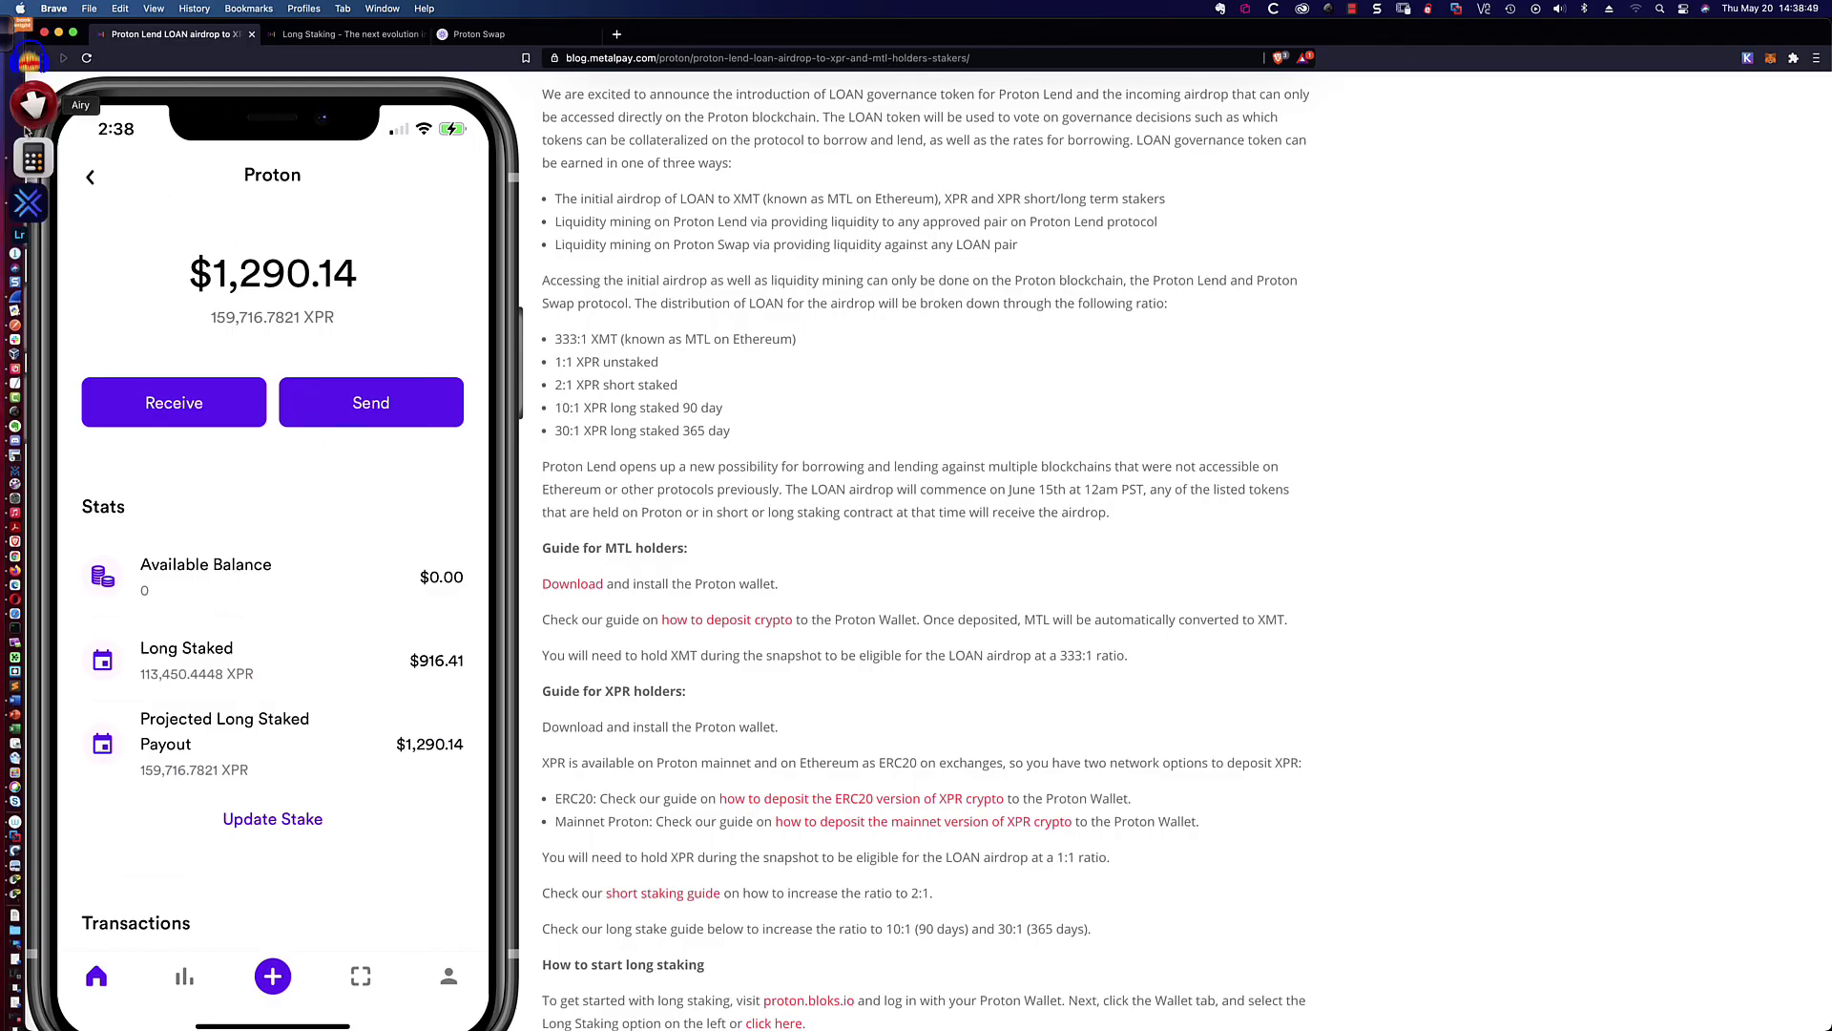
{"action": "left_click", "coordinate": [33, 215]}
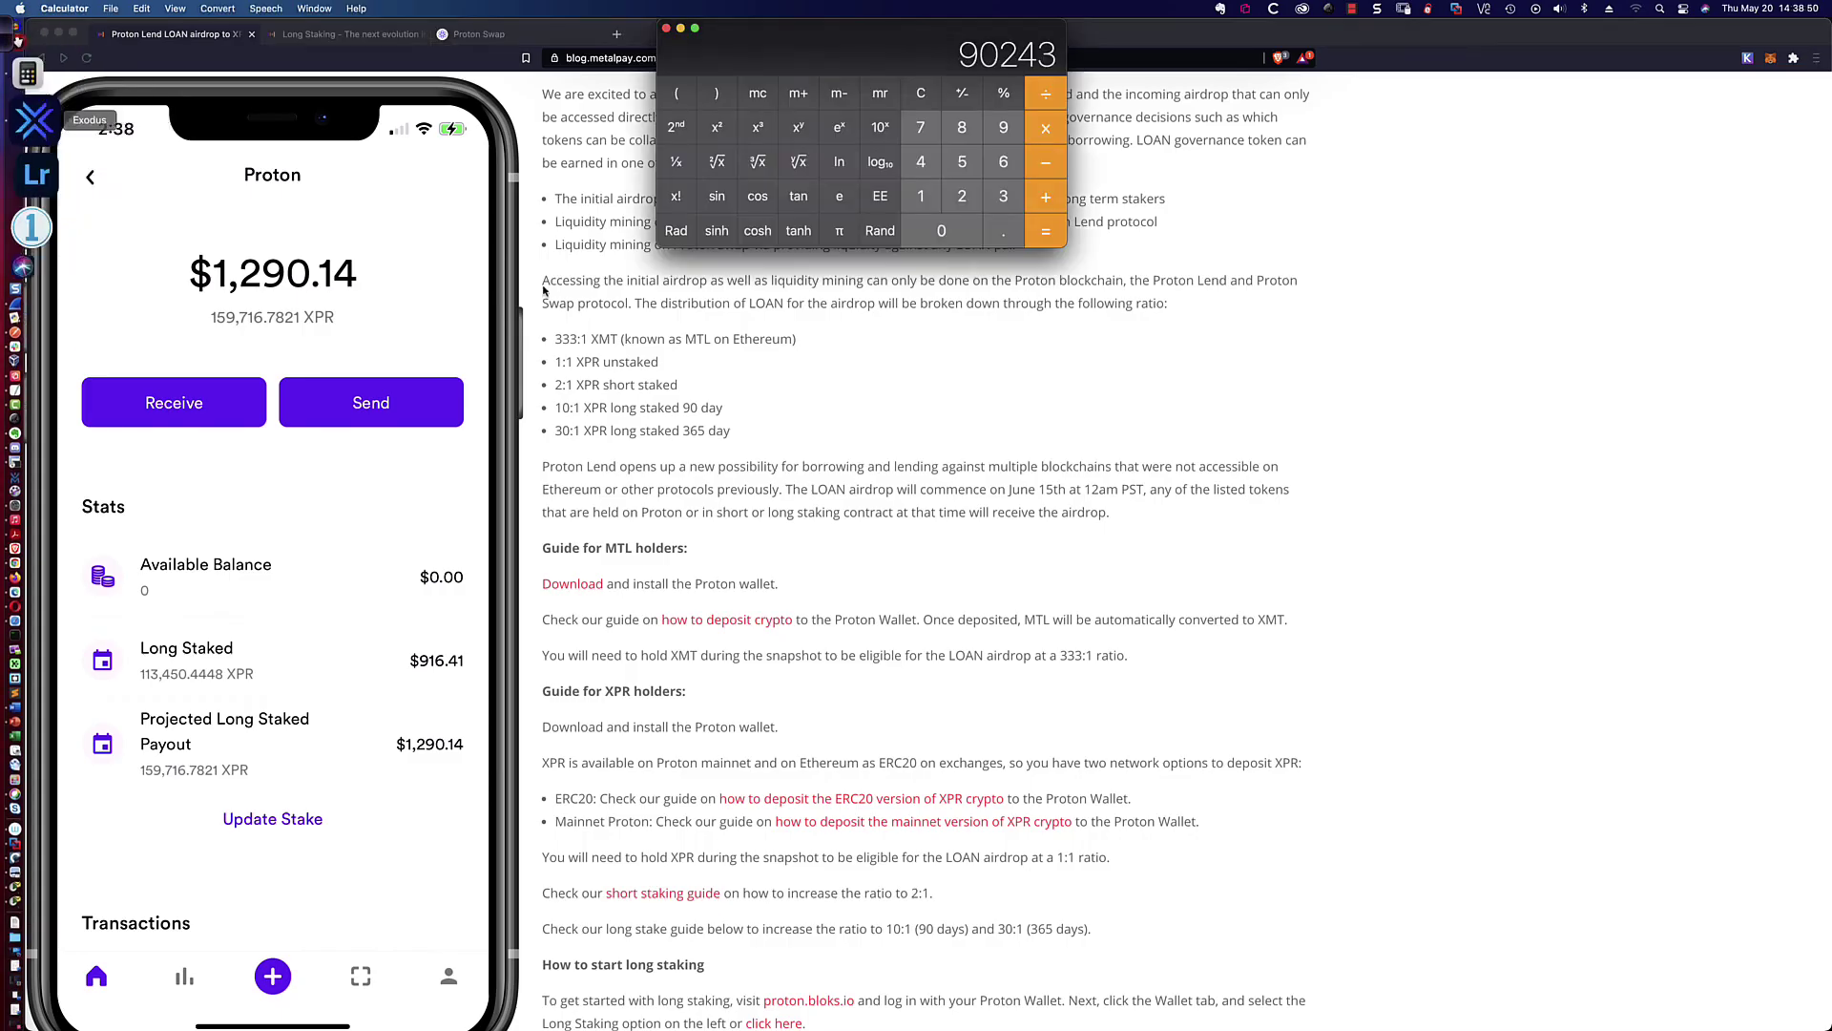
Clear the calculator and compute 159000 × 10 = 1590000 for the 10:1 long-stake ratio
{"action": "left_click", "coordinate": [918, 95]}
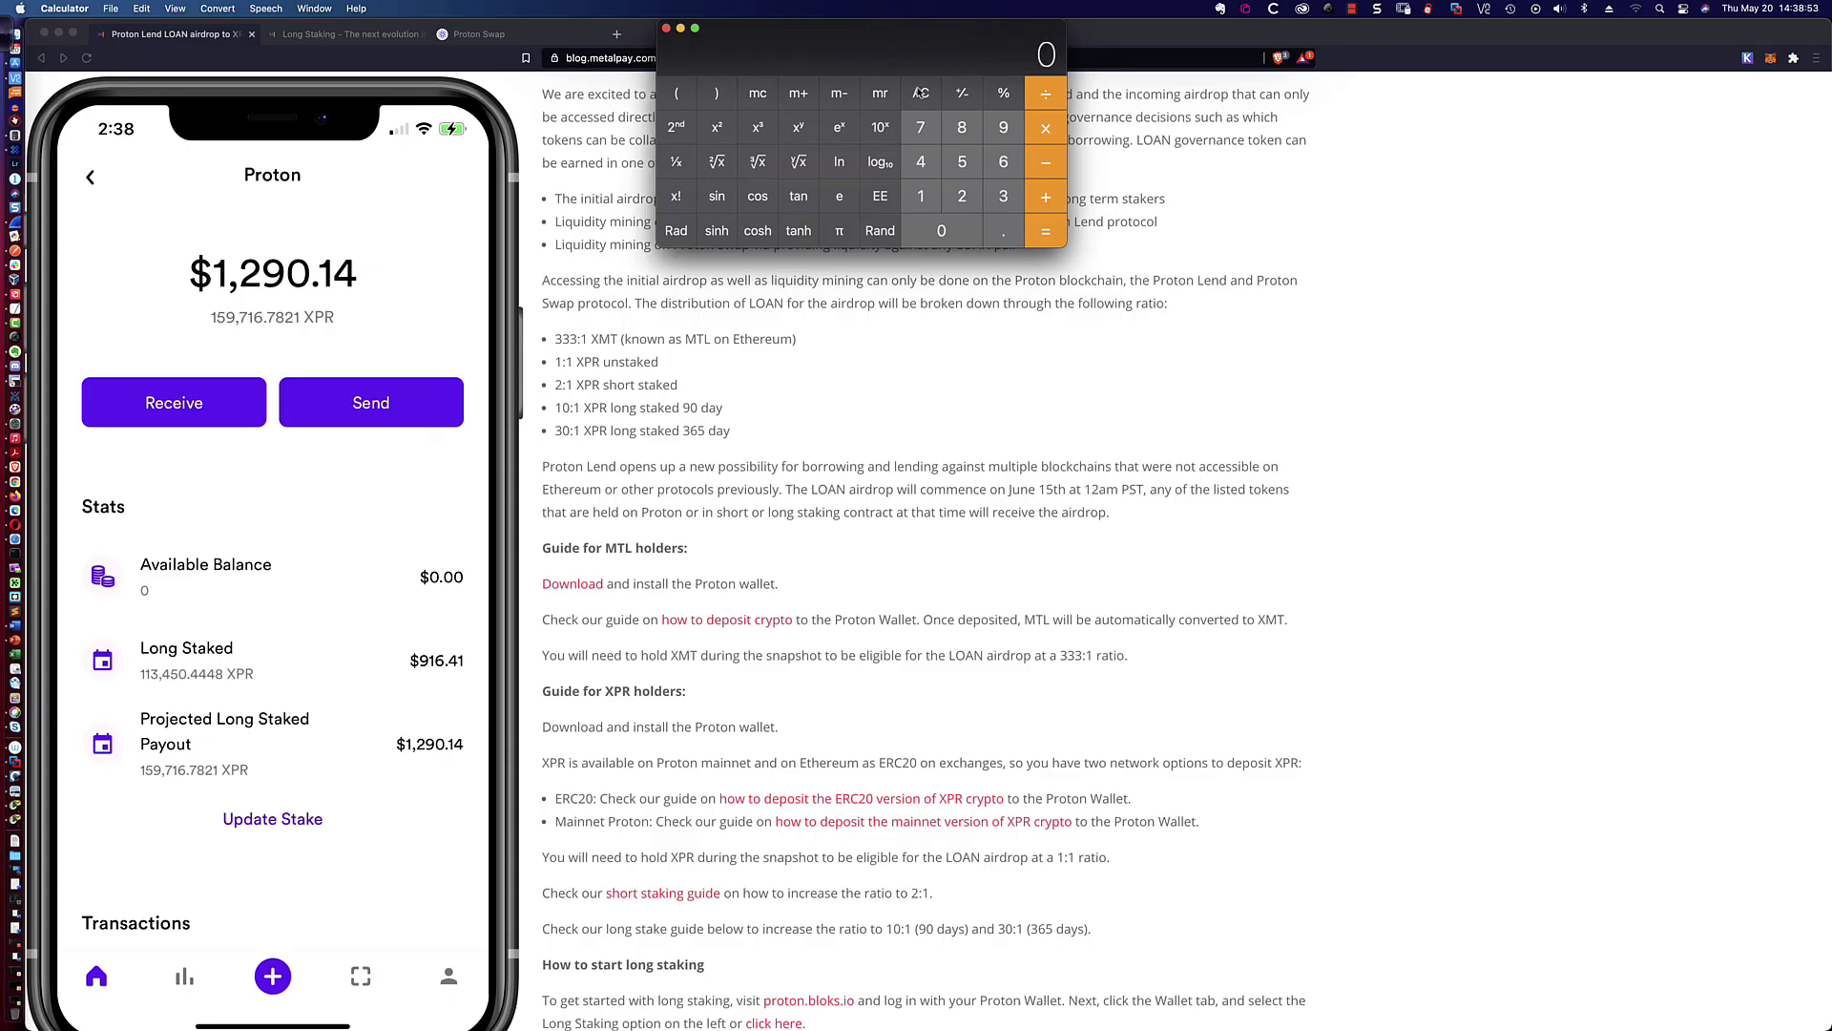
{"action": "left_click", "coordinate": [920, 92]}
{"action": "left_click", "coordinate": [921, 195]}
{"action": "left_click", "coordinate": [961, 161]}
{"action": "left_click", "coordinate": [1003, 127]}
{"action": "left_click", "coordinate": [945, 231]}
{"action": "left_click", "coordinate": [952, 232]}
{"action": "left_click", "coordinate": [953, 233]}
{"action": "left_click", "coordinate": [1045, 128]}
{"action": "left_click", "coordinate": [921, 196]}
{"action": "left_click", "coordinate": [942, 231]}
{"action": "left_click", "coordinate": [1045, 234]}
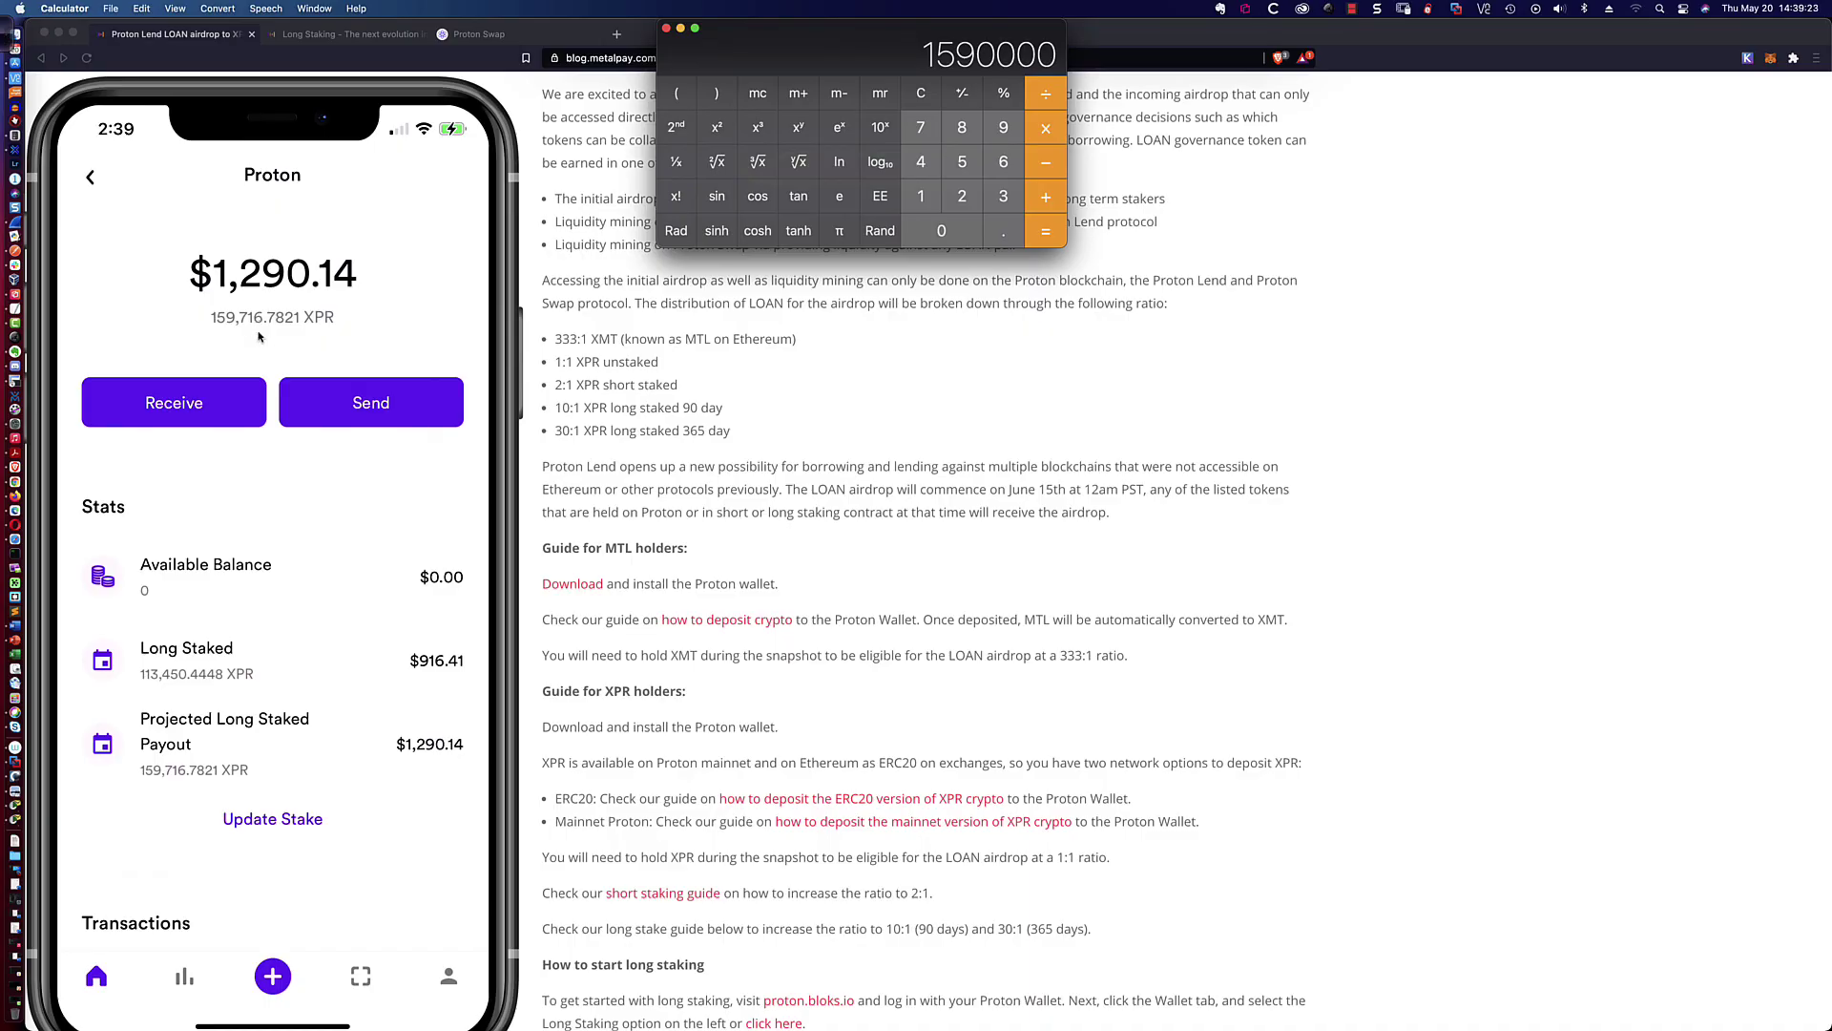
Compute 21000 × 30 = 630000 for the 30:1 ratio
{"action": "left_click", "coordinate": [922, 96]}
{"action": "left_click", "coordinate": [962, 196]}
{"action": "left_click", "coordinate": [921, 196]}
{"action": "double_click", "coordinate": [940, 229]}
{"action": "left_click", "coordinate": [940, 229]}
{"action": "left_click", "coordinate": [1045, 133]}
{"action": "left_click", "coordinate": [1003, 196]}
{"action": "left_click", "coordinate": [941, 230]}
{"action": "left_click", "coordinate": [1046, 232]}
Close Calculator and scroll the LOAN airdrop article back up to its heading
{"action": "left_click", "coordinate": [667, 29]}
{"action": "scroll", "coordinate": [791, 254], "scroll_direction": "up", "scroll_amount": 8}
{"action": "scroll", "coordinate": [791, 254], "scroll_direction": "up", "scroll_amount": 2}
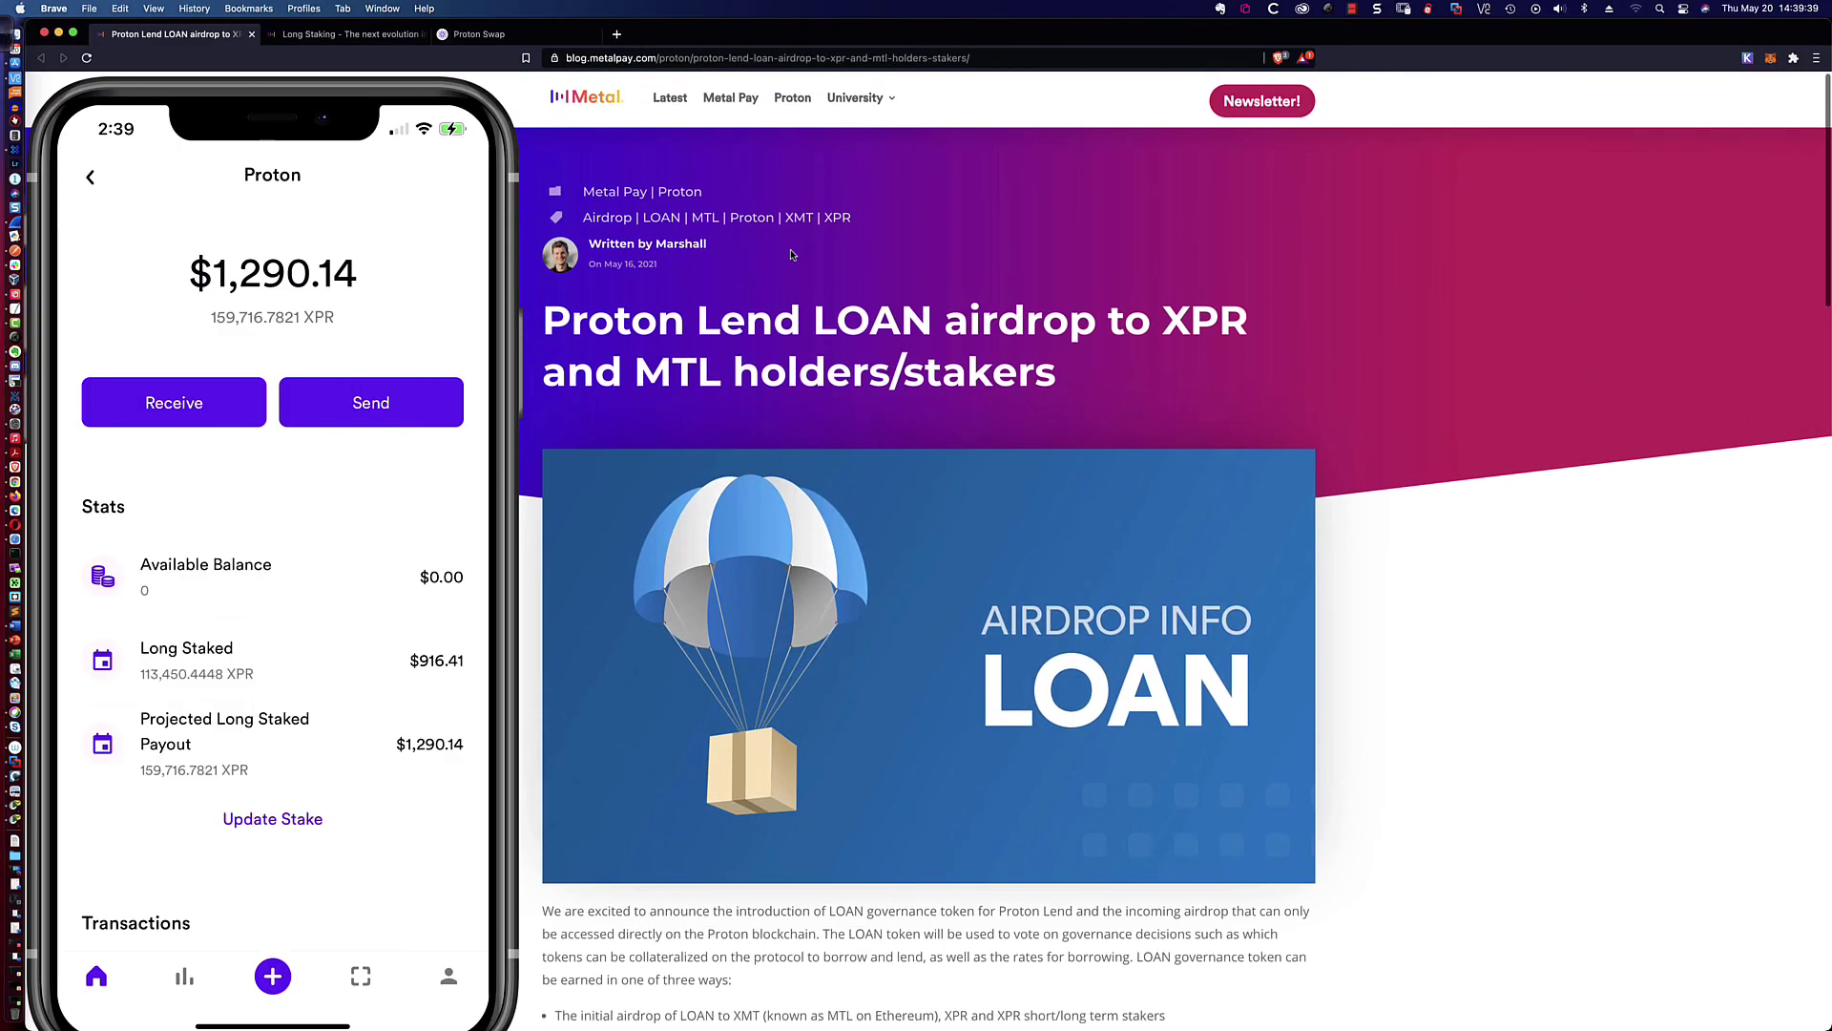